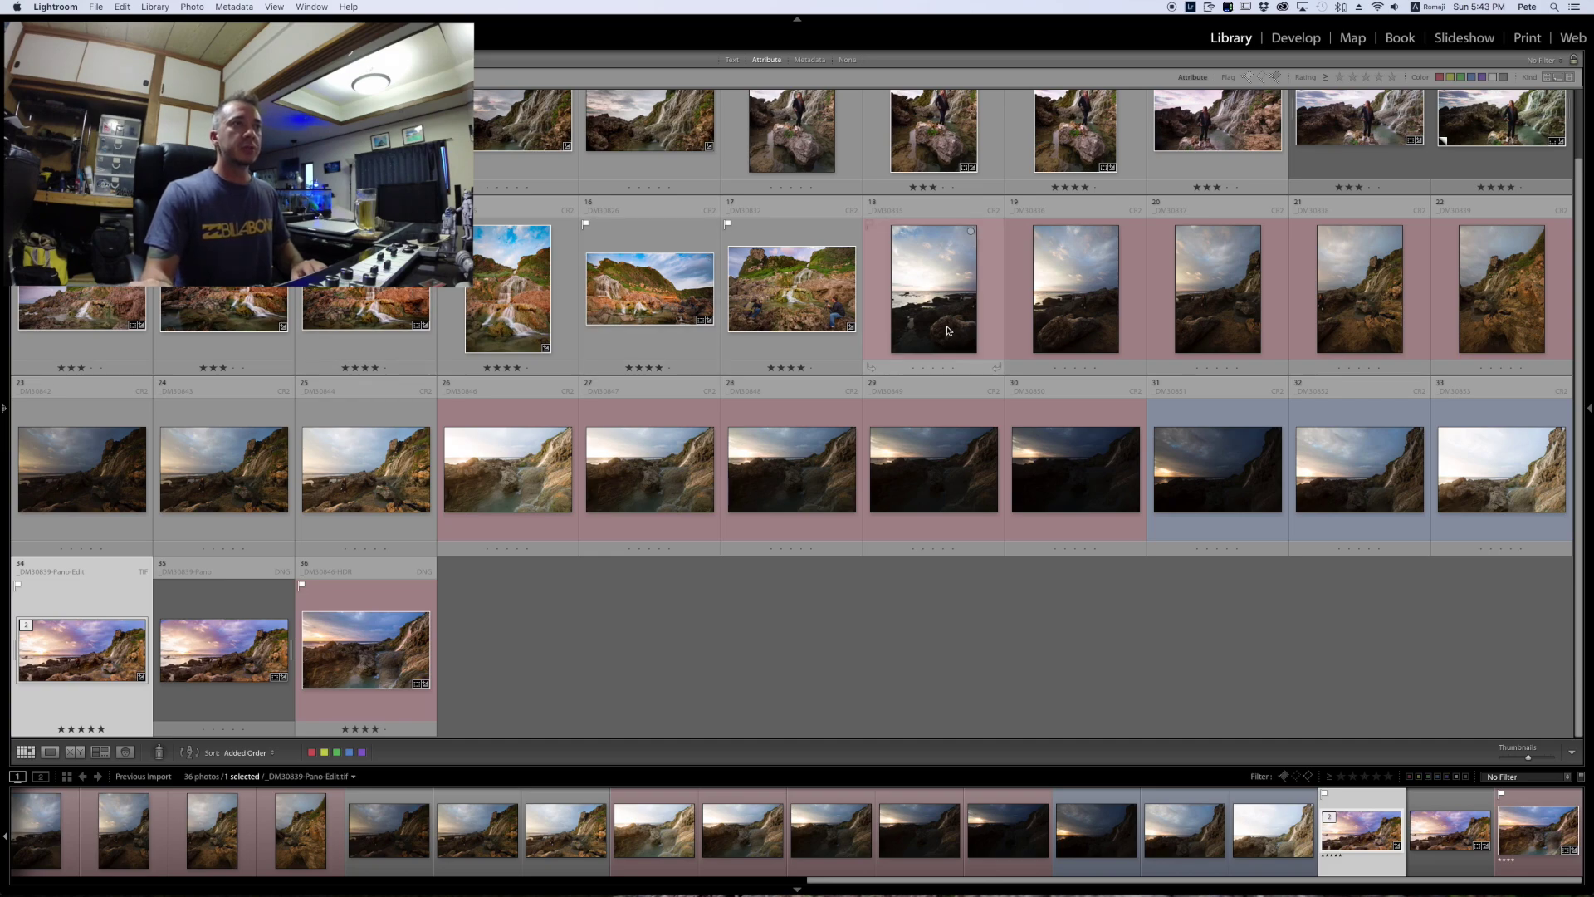
# Flip through sunrise frames _DM30835 to _DM30839 full size, comparing neighbours, then return to the grid
pyautogui.doubleClick(949, 331)
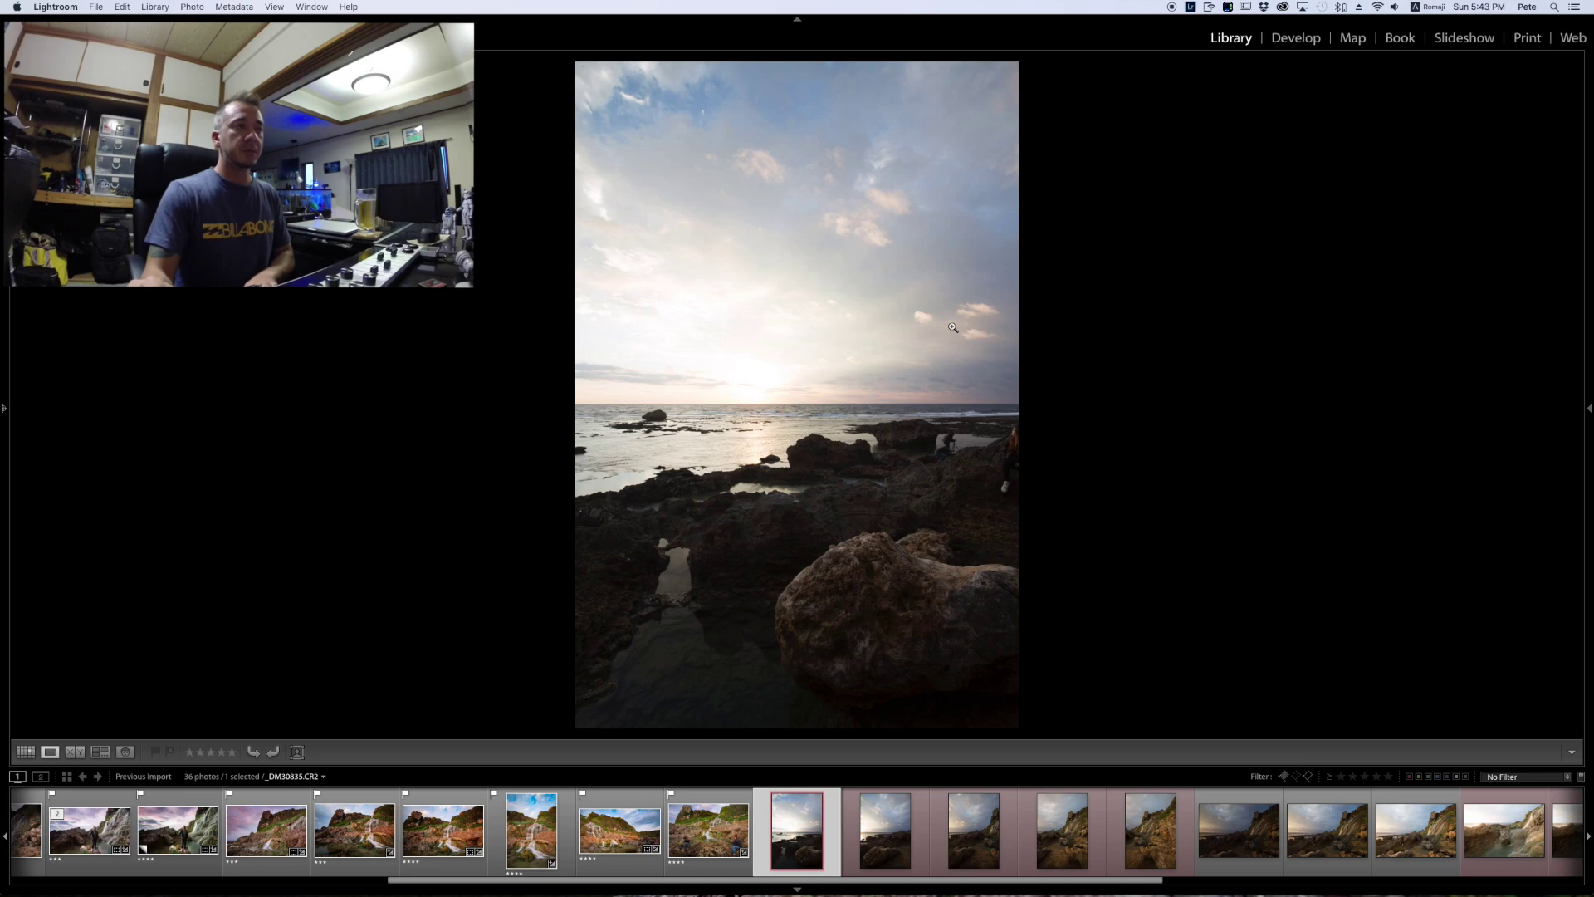
pyautogui.press('Right')
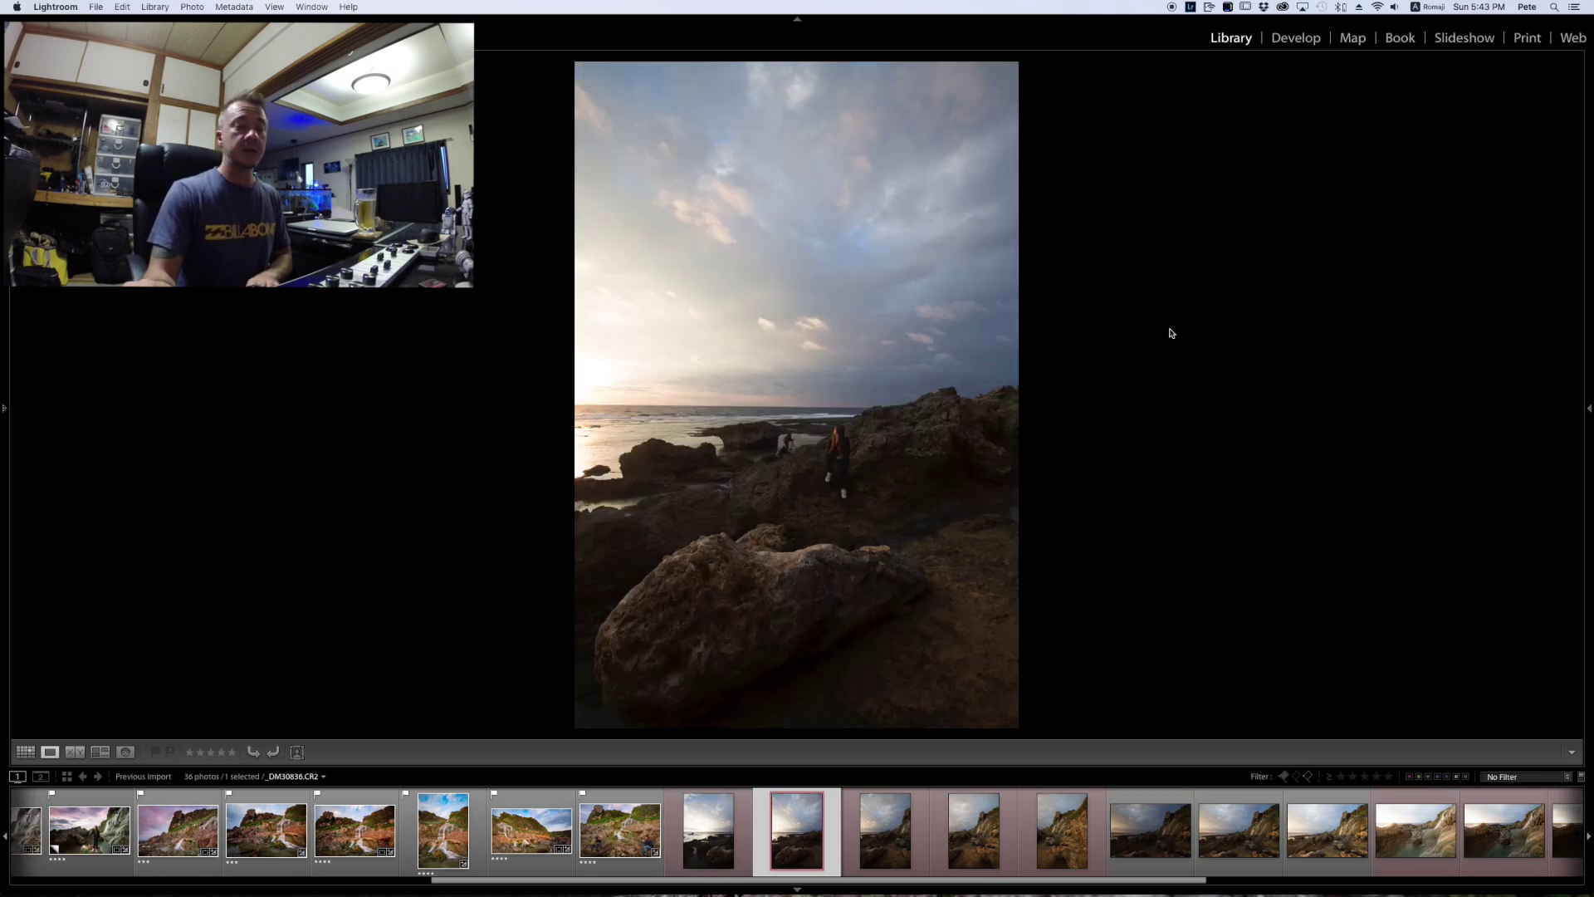
pyautogui.press('Right')
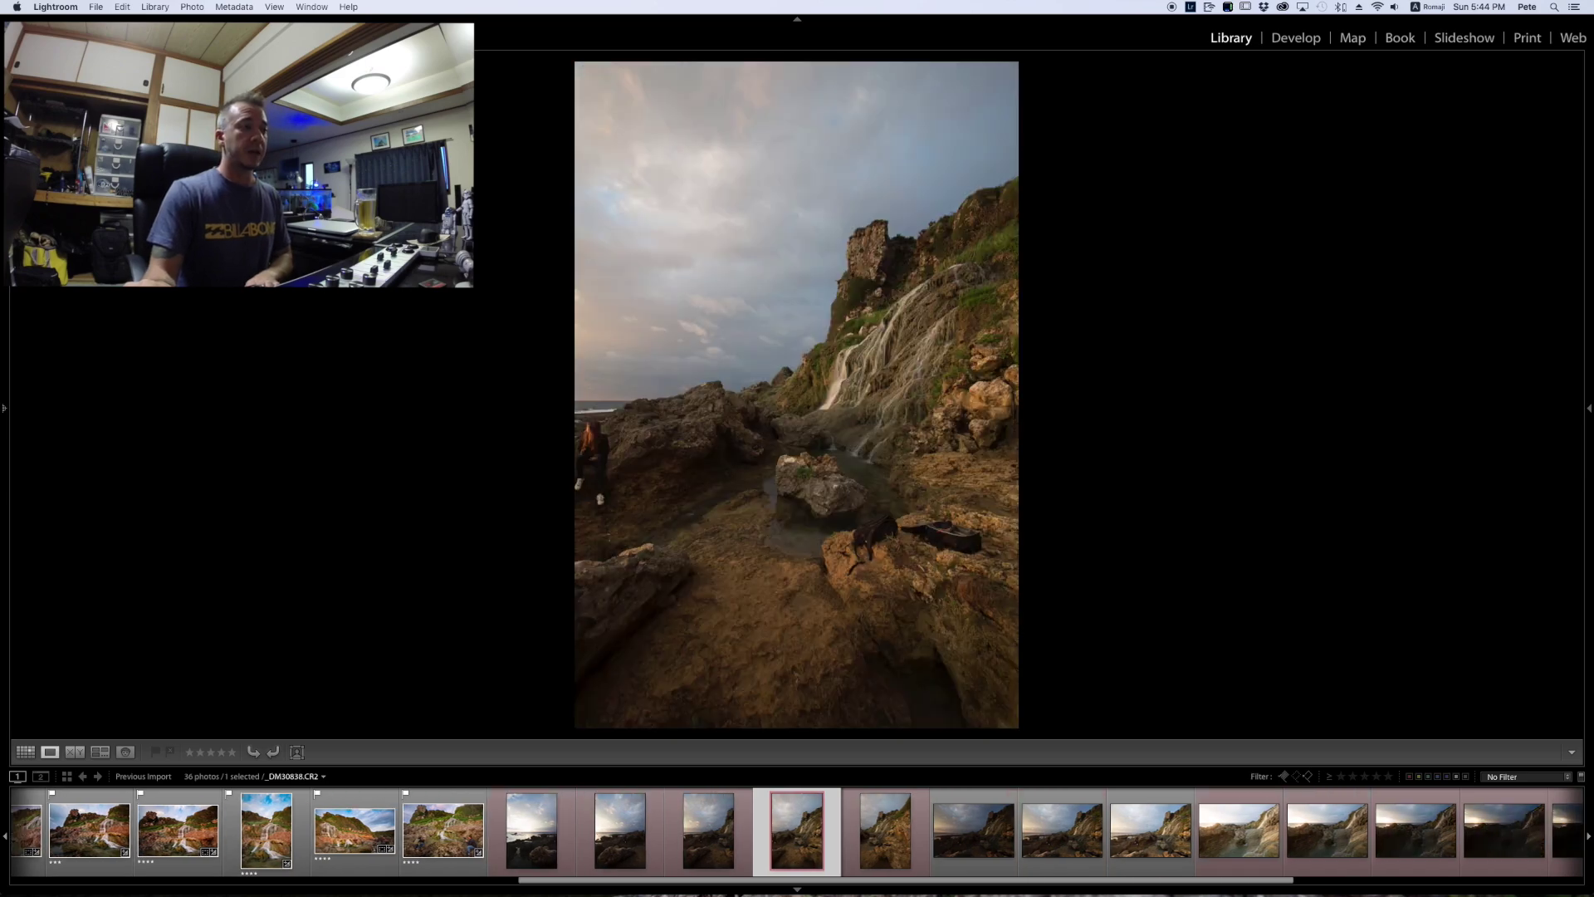
pyautogui.press('Right')
pyautogui.press('Right')
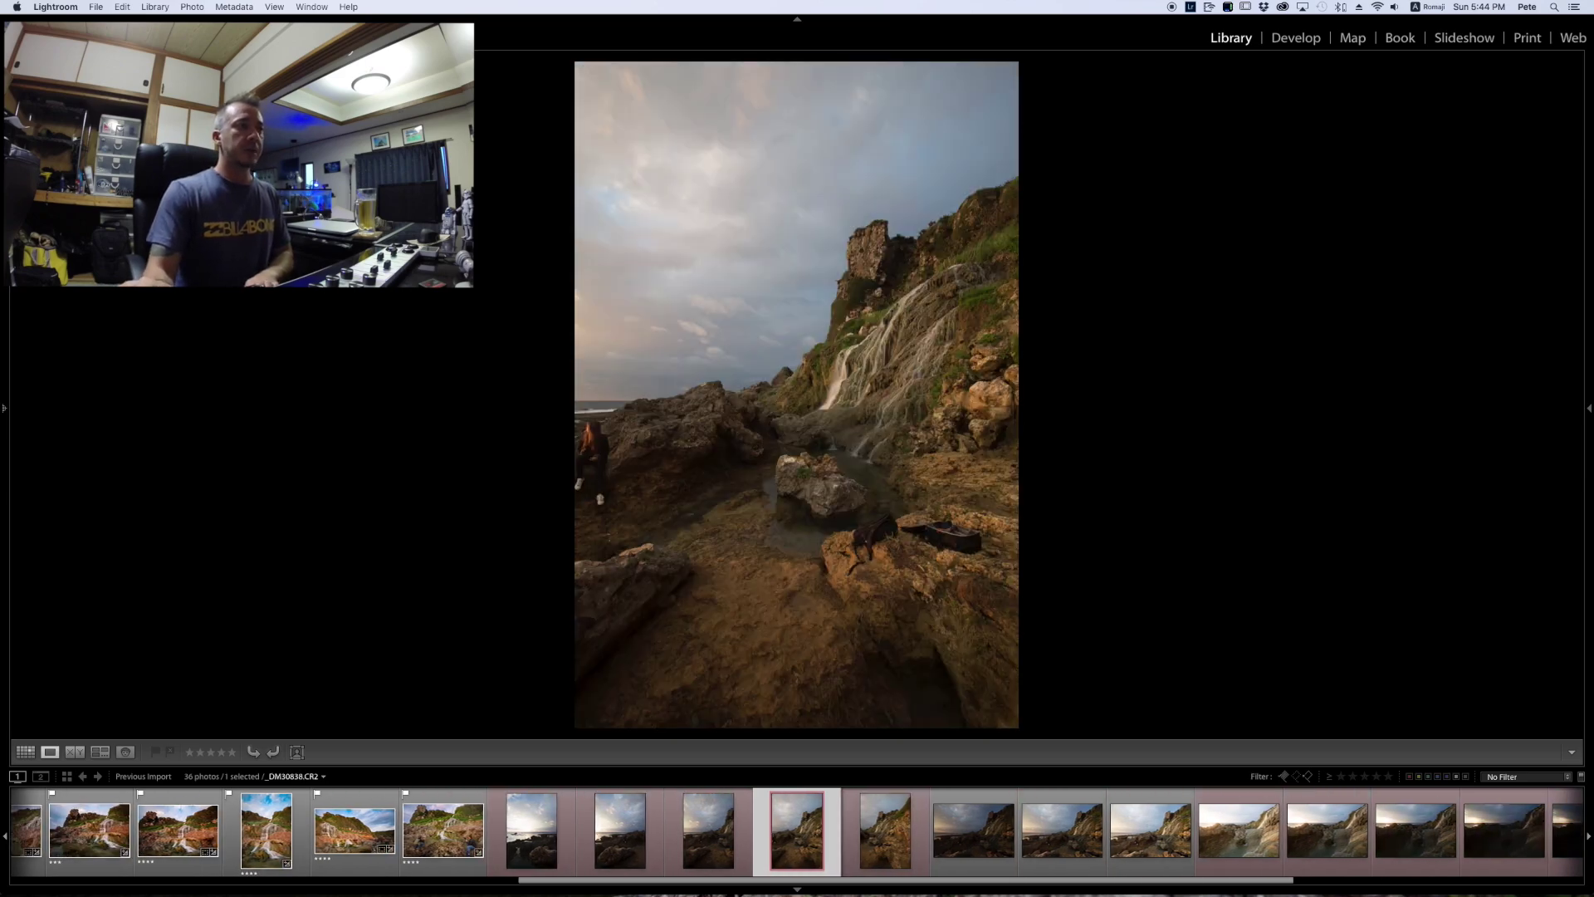
pyautogui.press('Right')
pyautogui.press('Left')
pyautogui.press('Left')
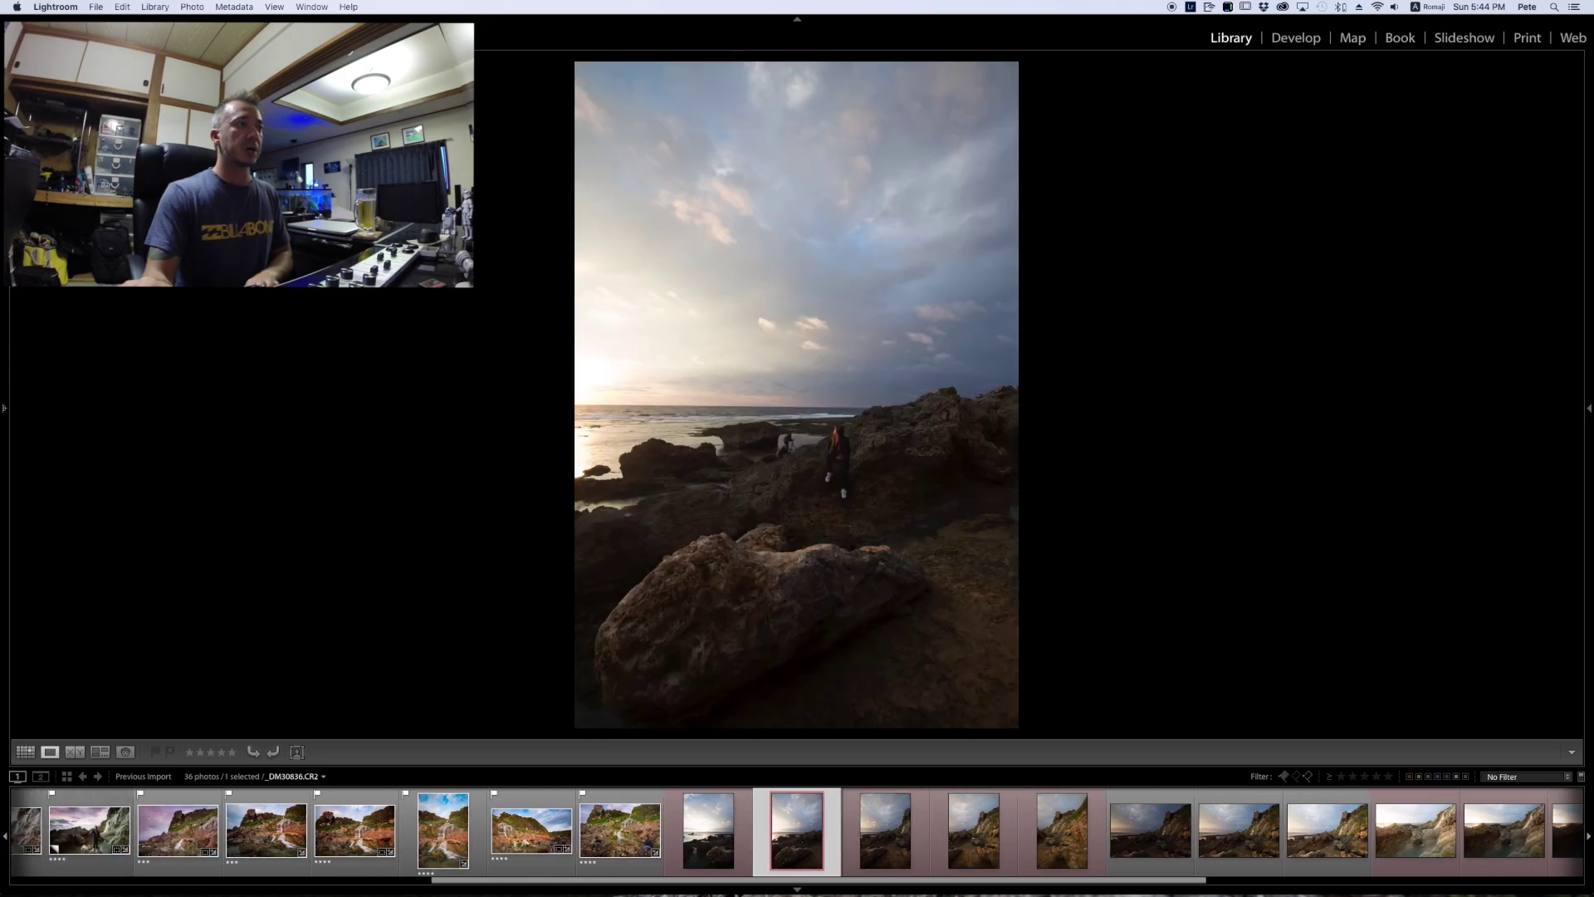
pyautogui.press('Left')
pyautogui.press('Right')
pyautogui.press('Left')
pyautogui.press('Left')
pyautogui.press('Right')
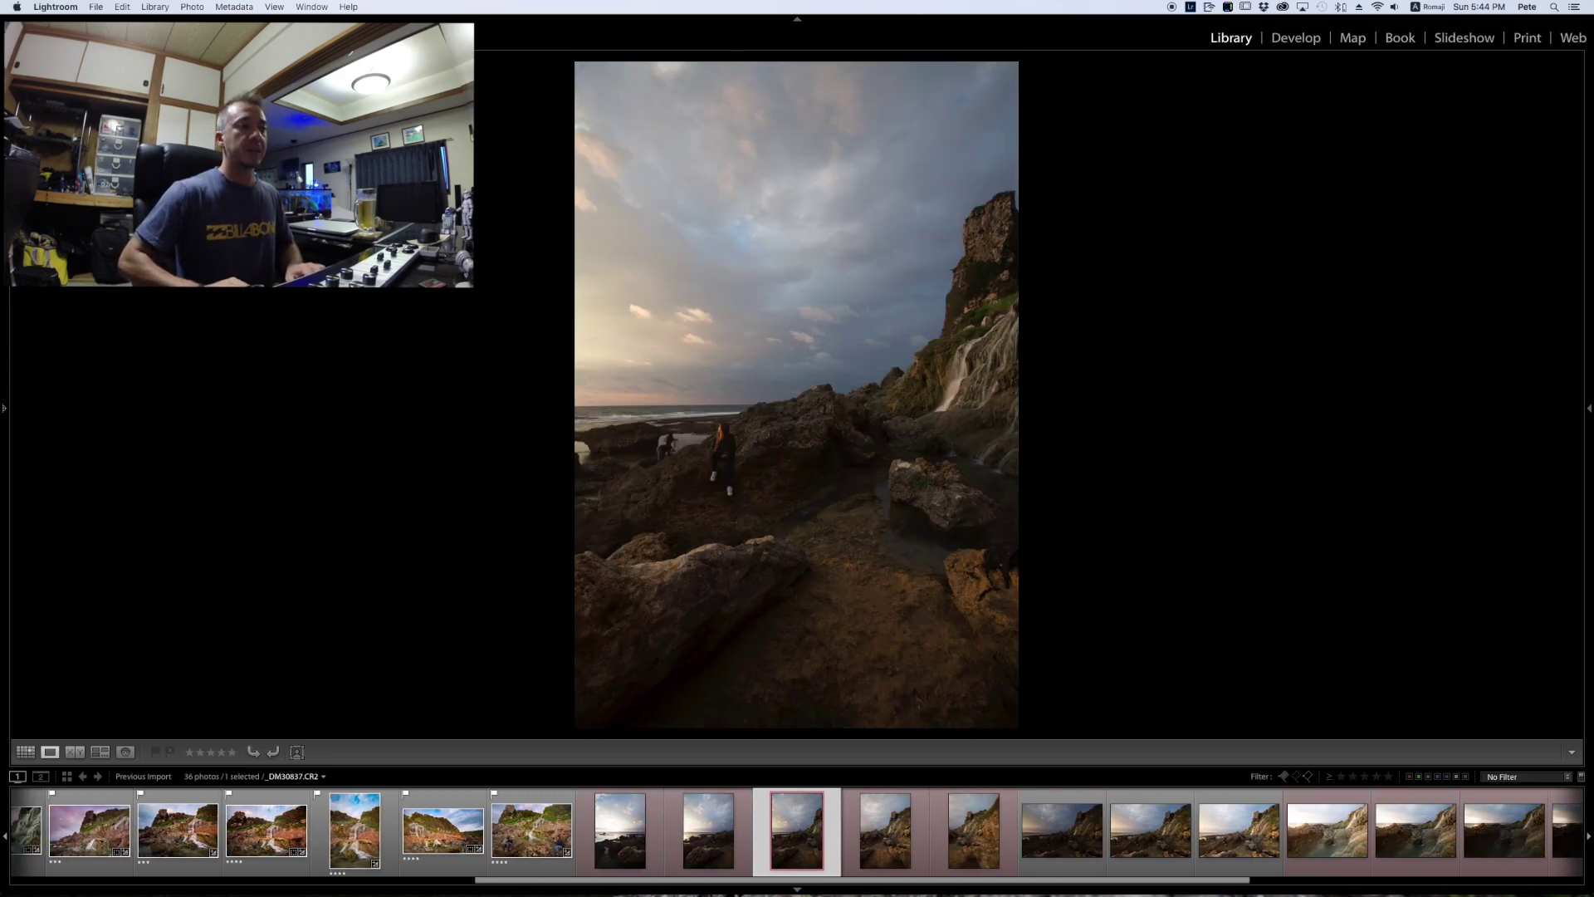
pyautogui.press('Right')
pyautogui.press('Right')
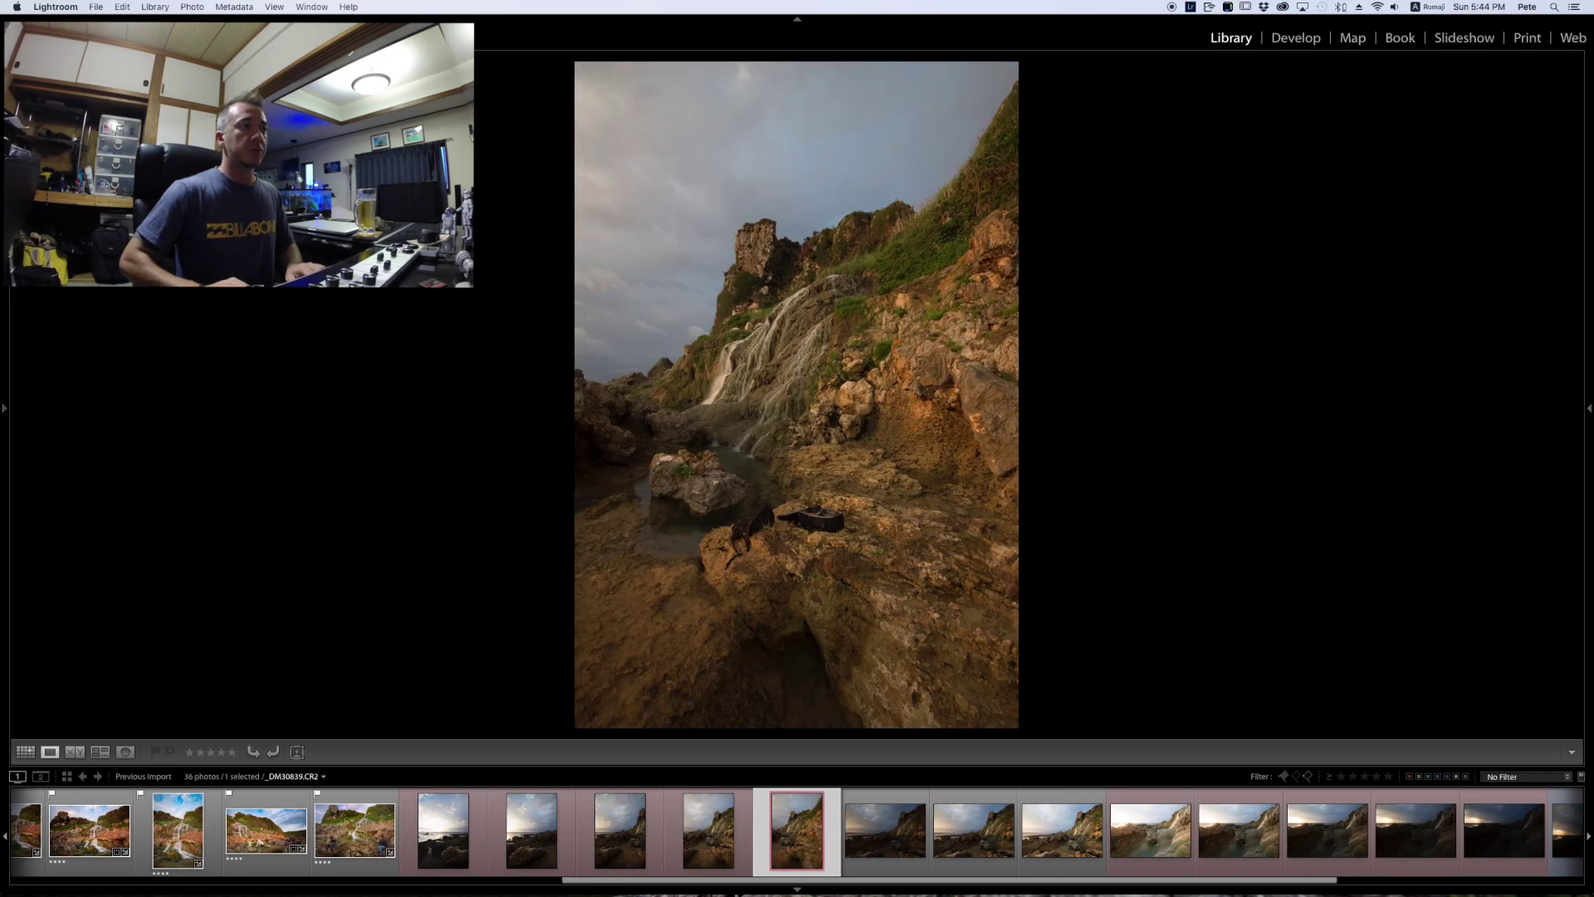
pyautogui.press('Left')
pyautogui.press('Left')
pyautogui.press('Left')
pyautogui.press('Left')
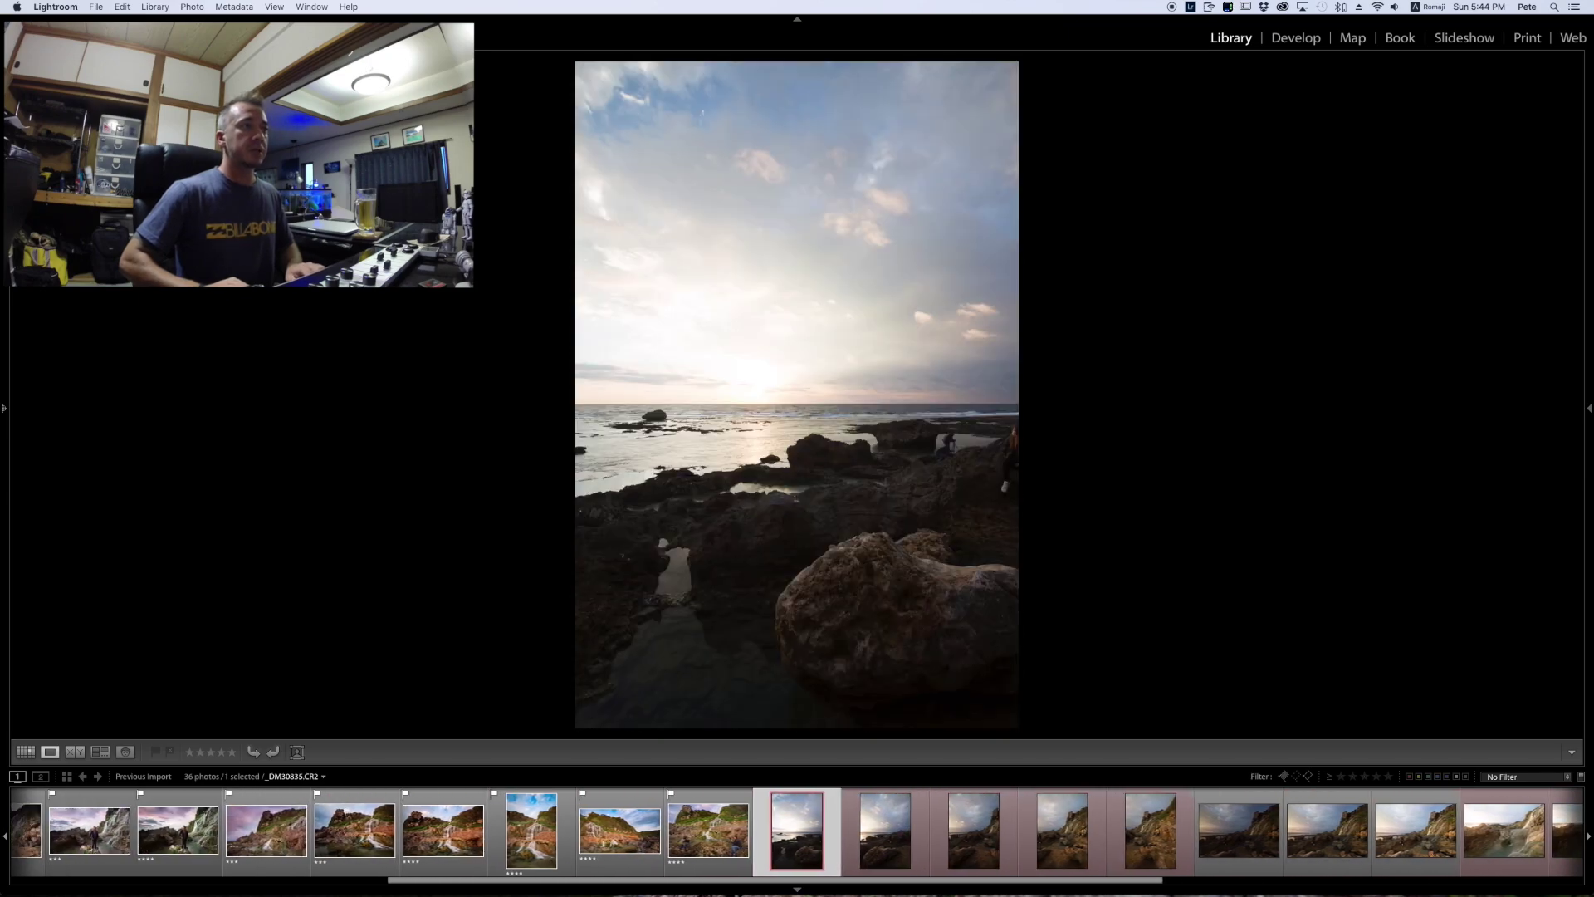
pyautogui.press('Right')
pyautogui.press('Left')
pyautogui.press('Right')
pyautogui.press('Right')
pyautogui.press('Right')
pyautogui.press('Right')
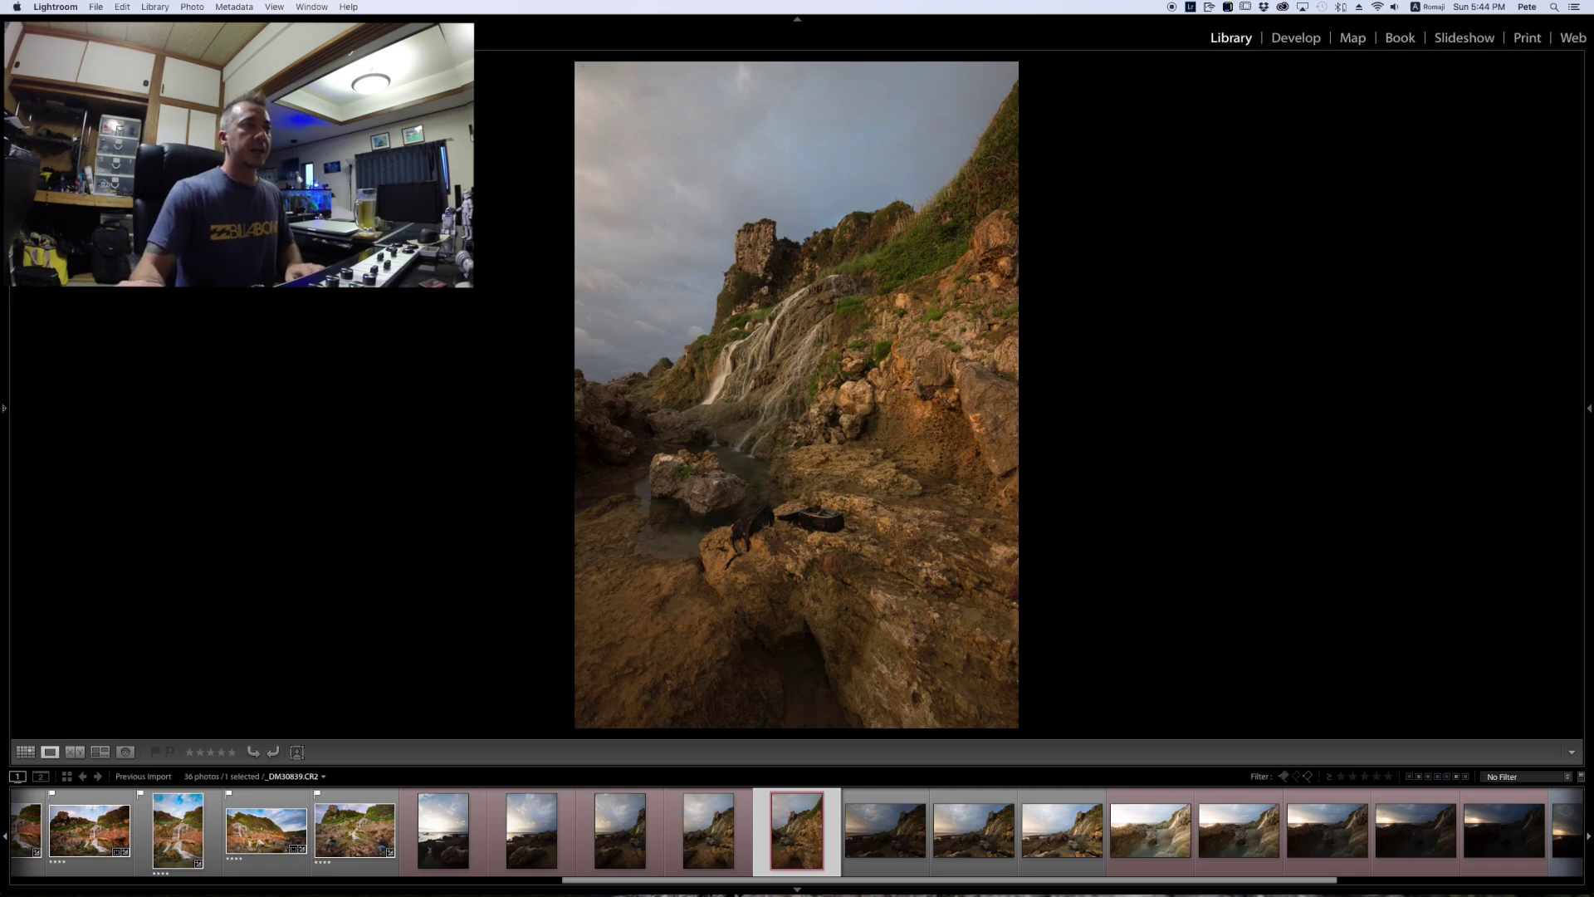
pyautogui.press('g')
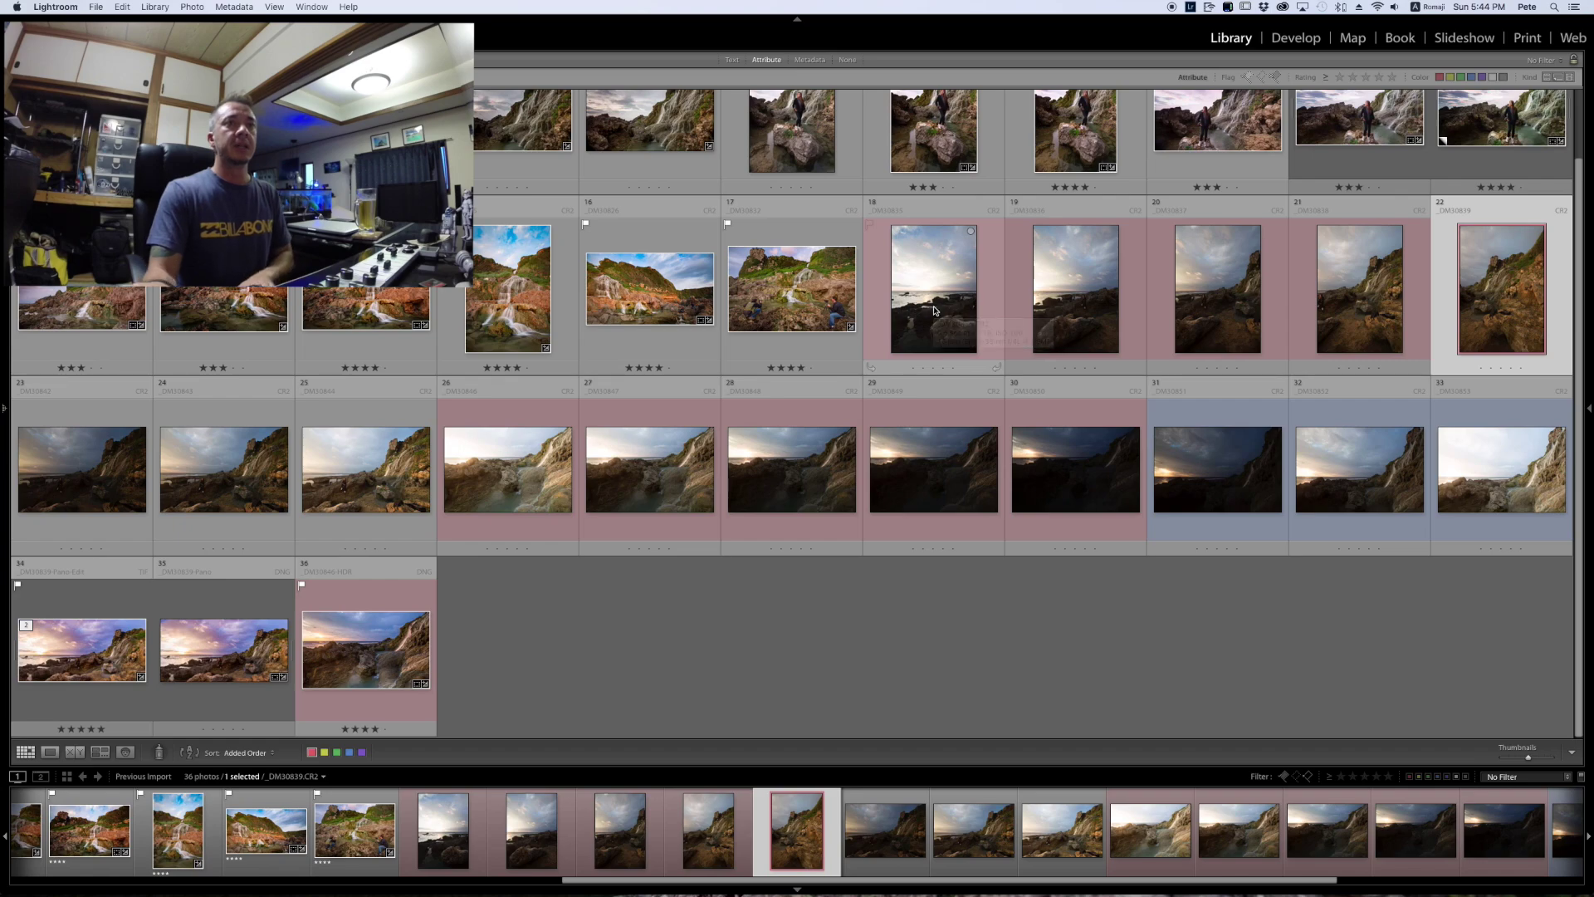
# Re-compare frames _DM30839 back to _DM30835, then view the finished _DM30839-Pano-Edit.tif full size
pyautogui.doubleClick(1463, 304)
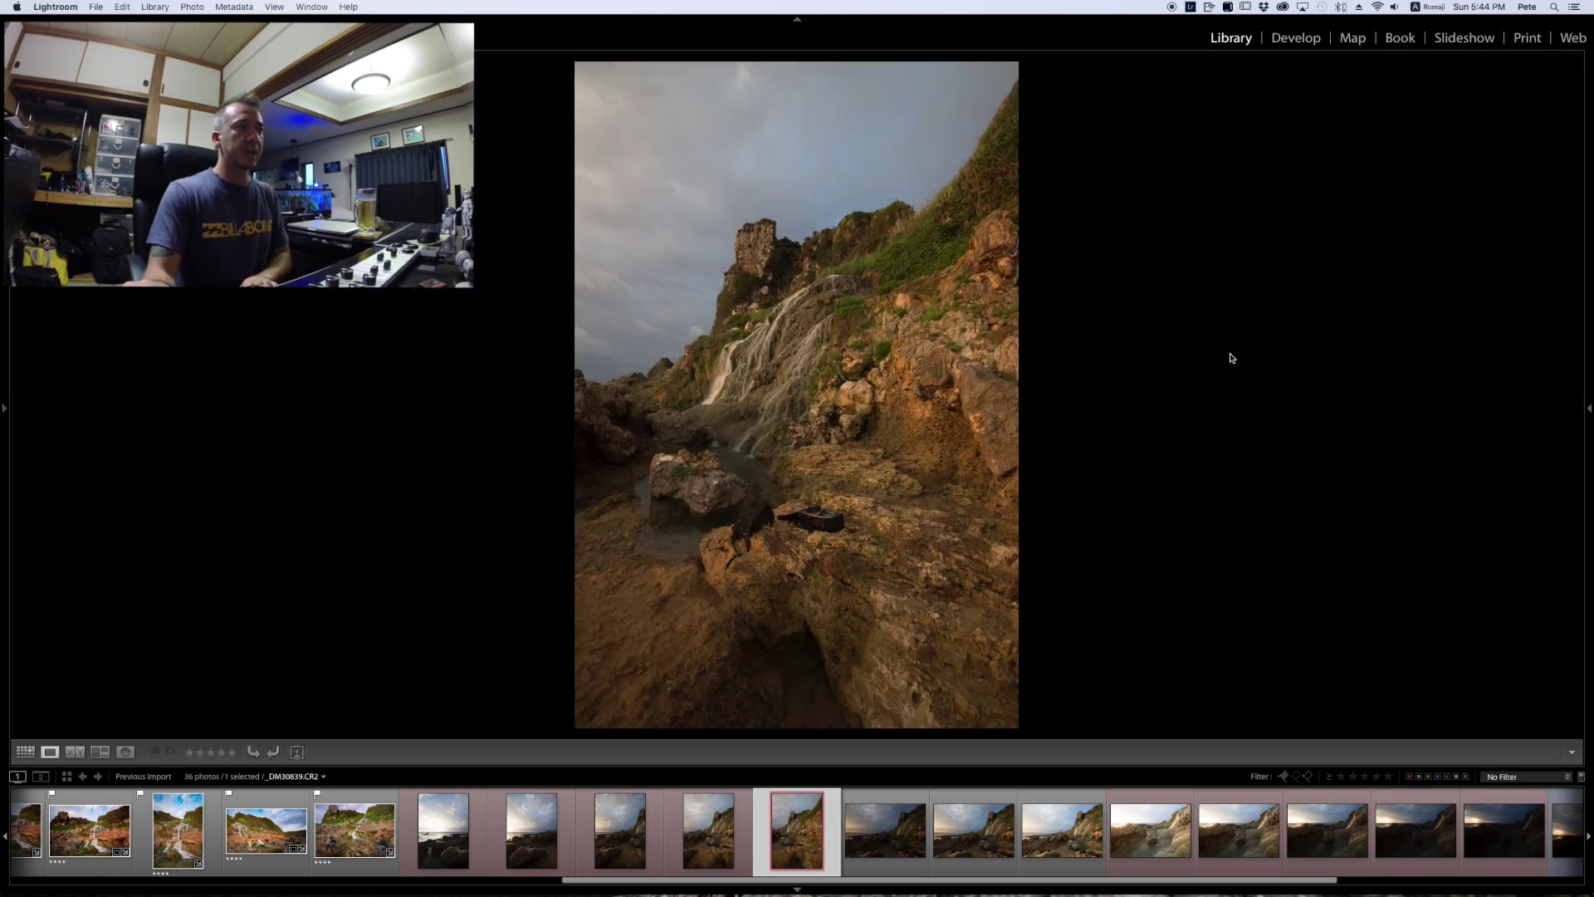
pyautogui.press('Left')
pyautogui.press('Left')
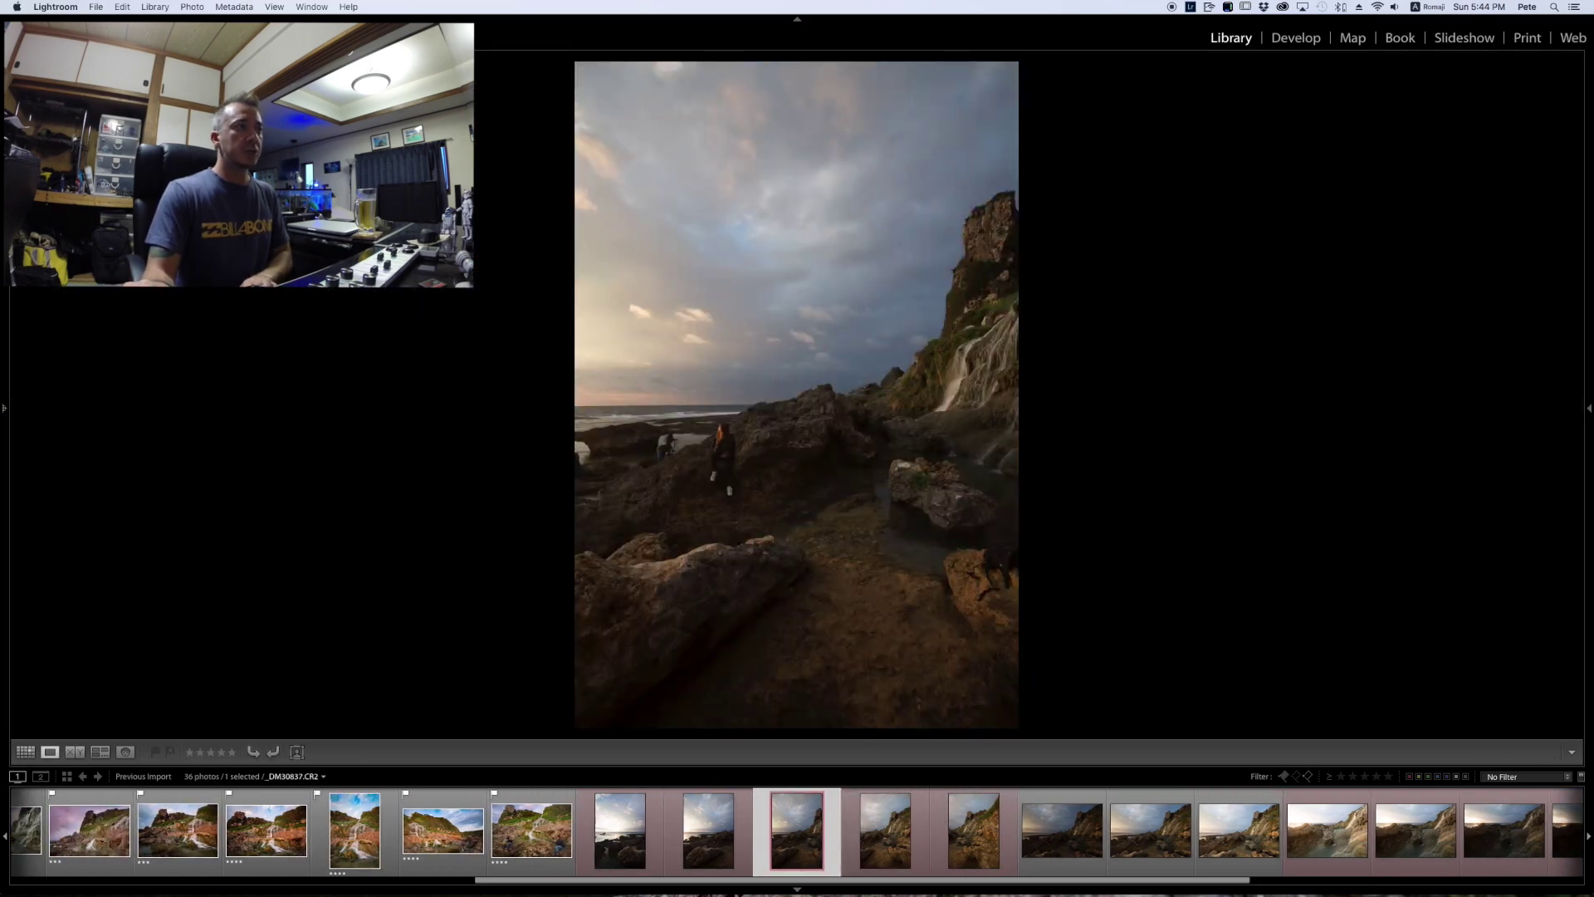
pyautogui.press('Left')
pyautogui.press('Left')
pyautogui.press('Right')
pyautogui.press('Right')
pyautogui.press('Right')
pyautogui.press('Right')
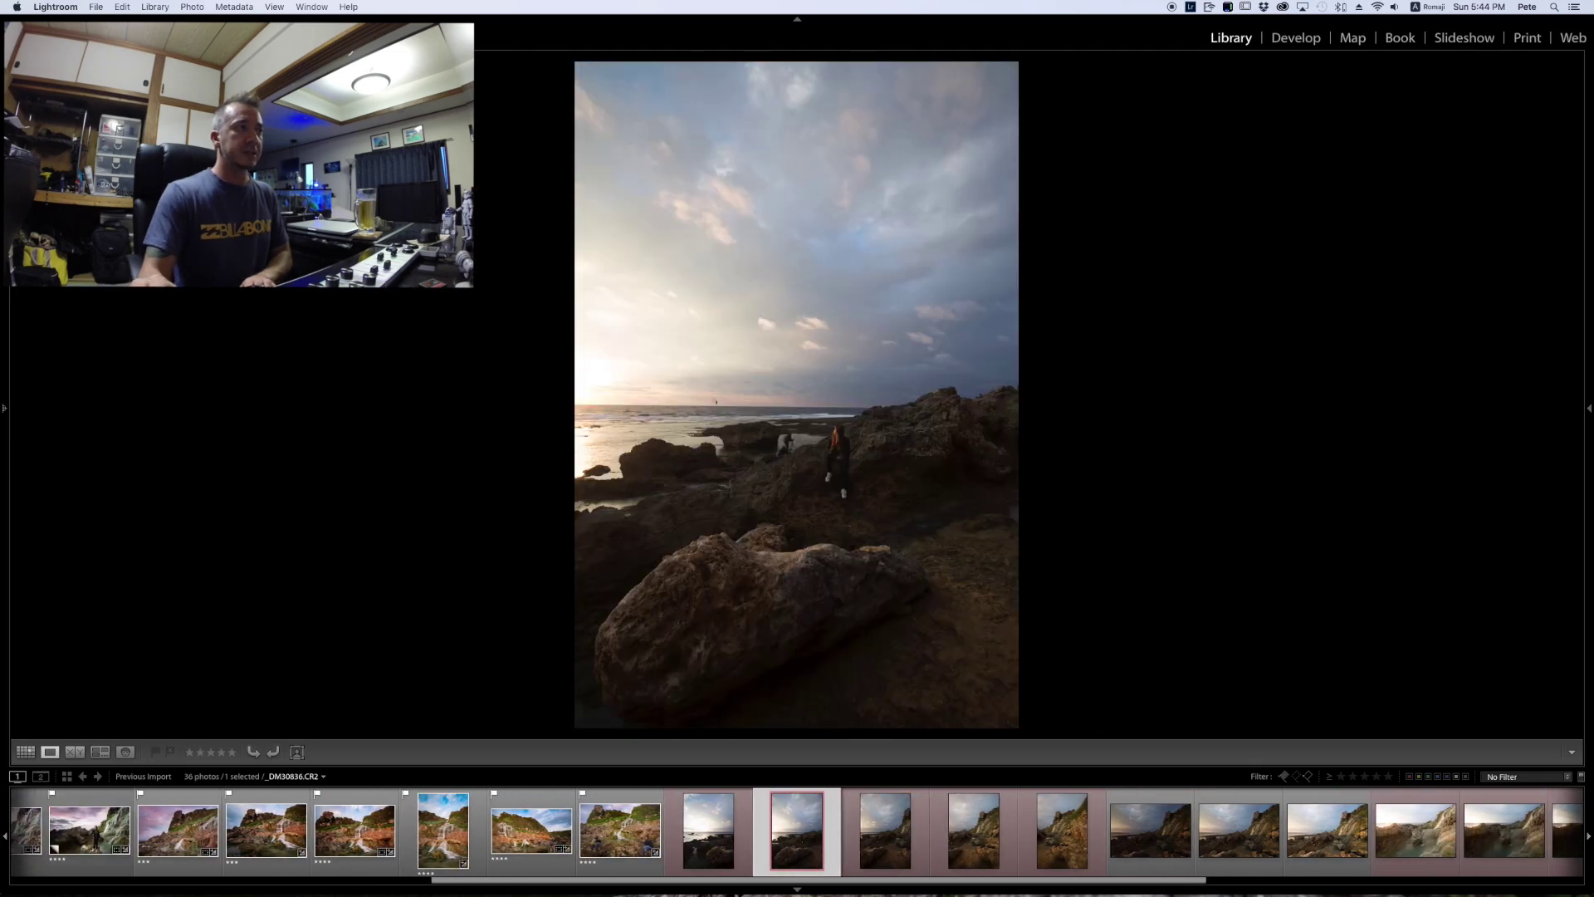
pyautogui.press('Right')
pyautogui.press('Left')
pyautogui.press('Right')
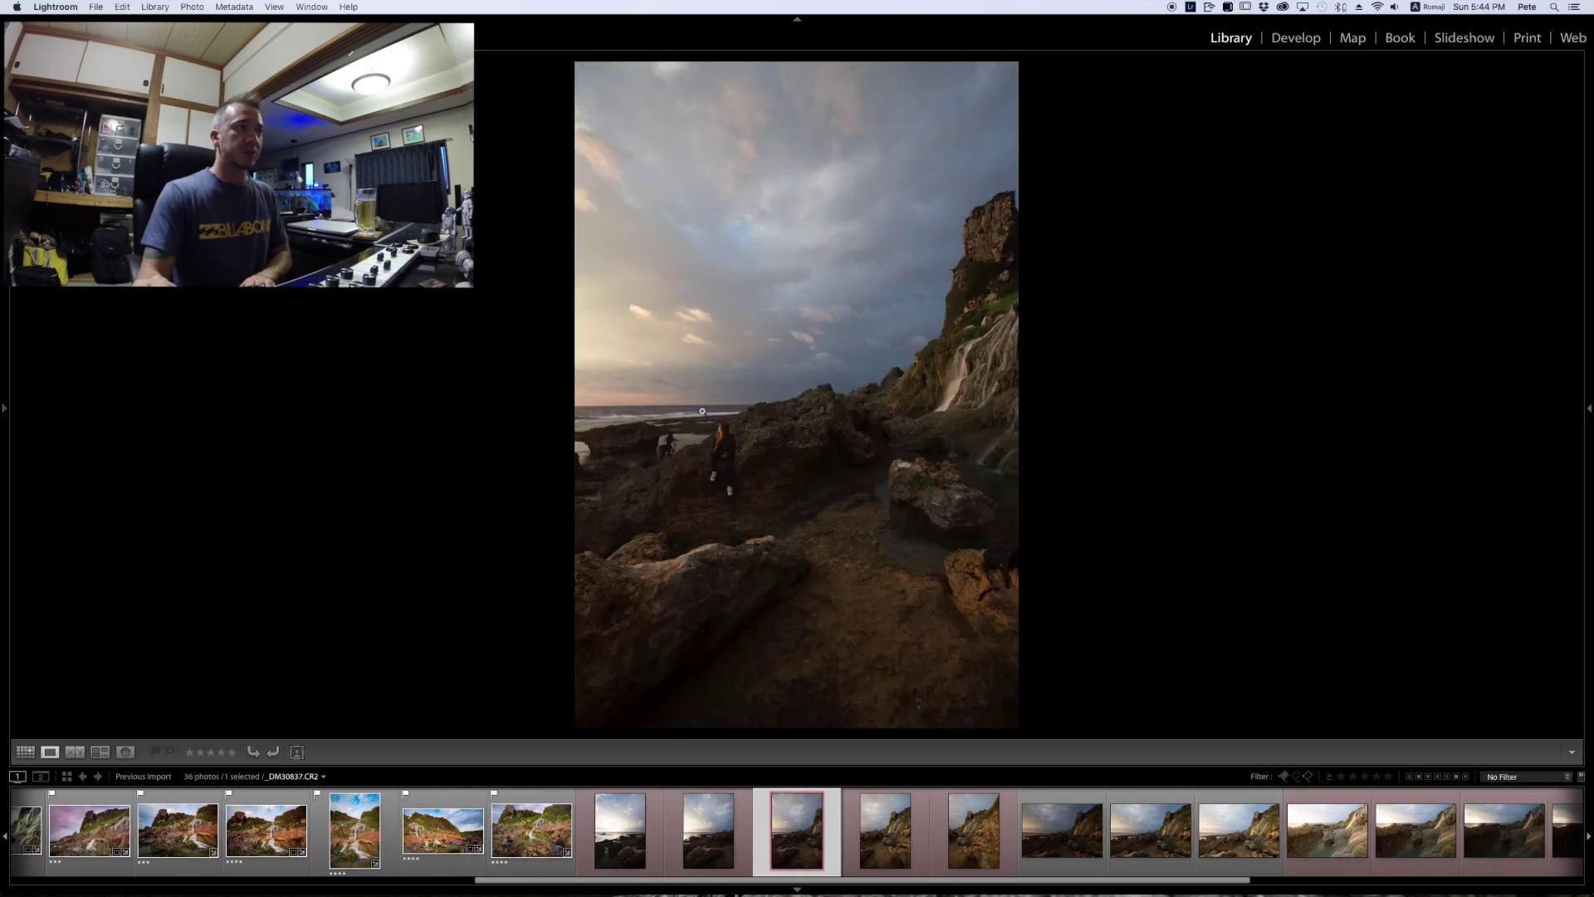
pyautogui.press('Right')
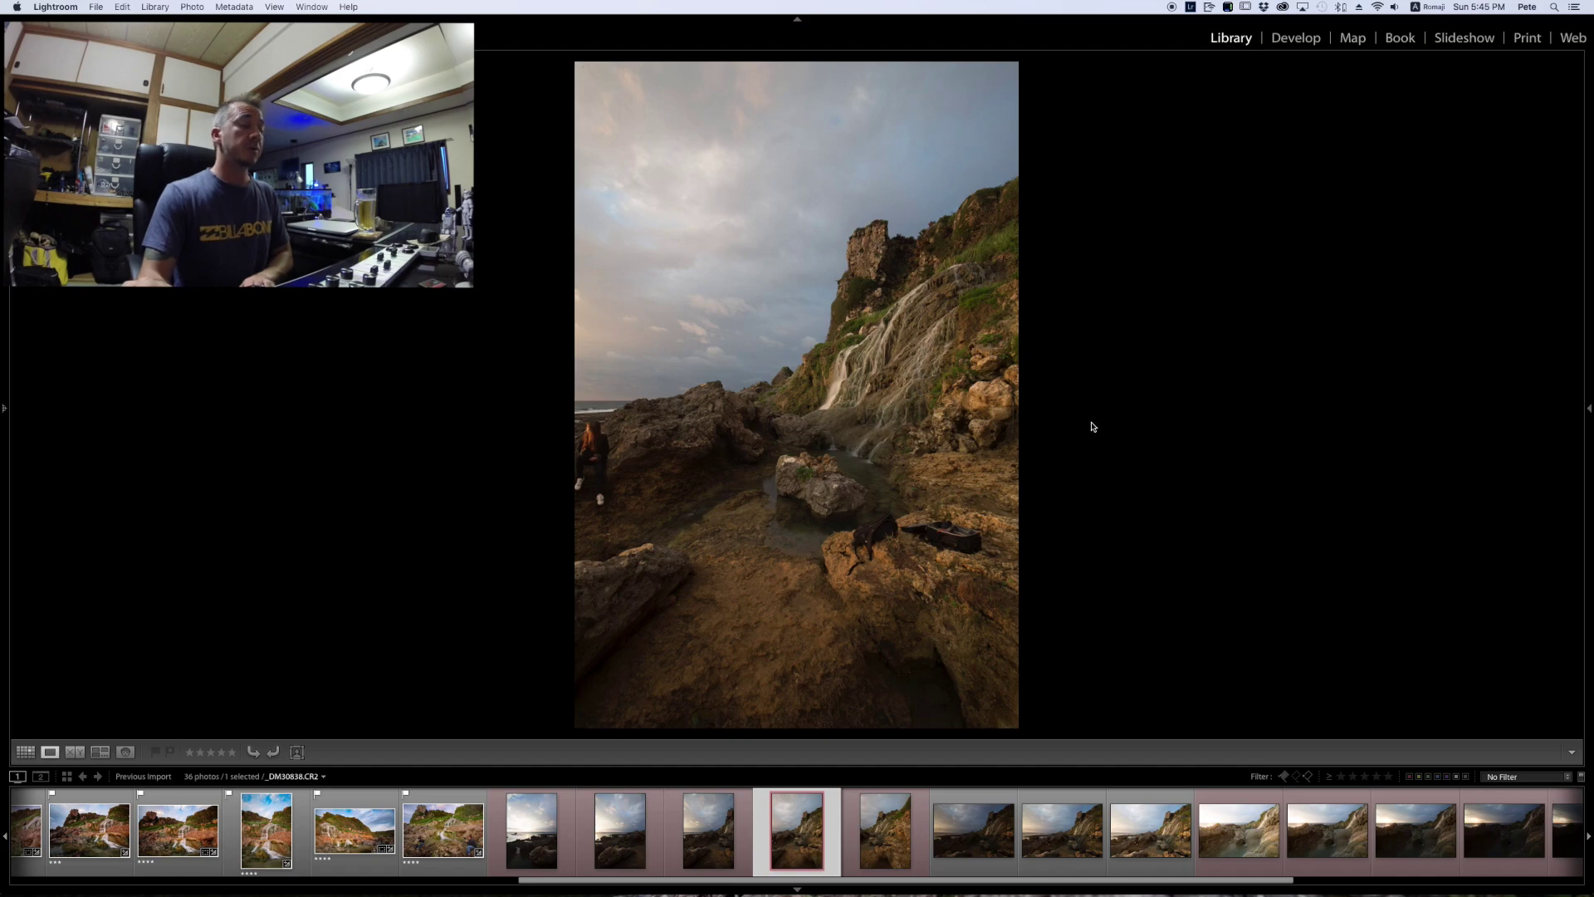
pyautogui.press('Left')
pyautogui.press('Left')
pyautogui.press('Left')
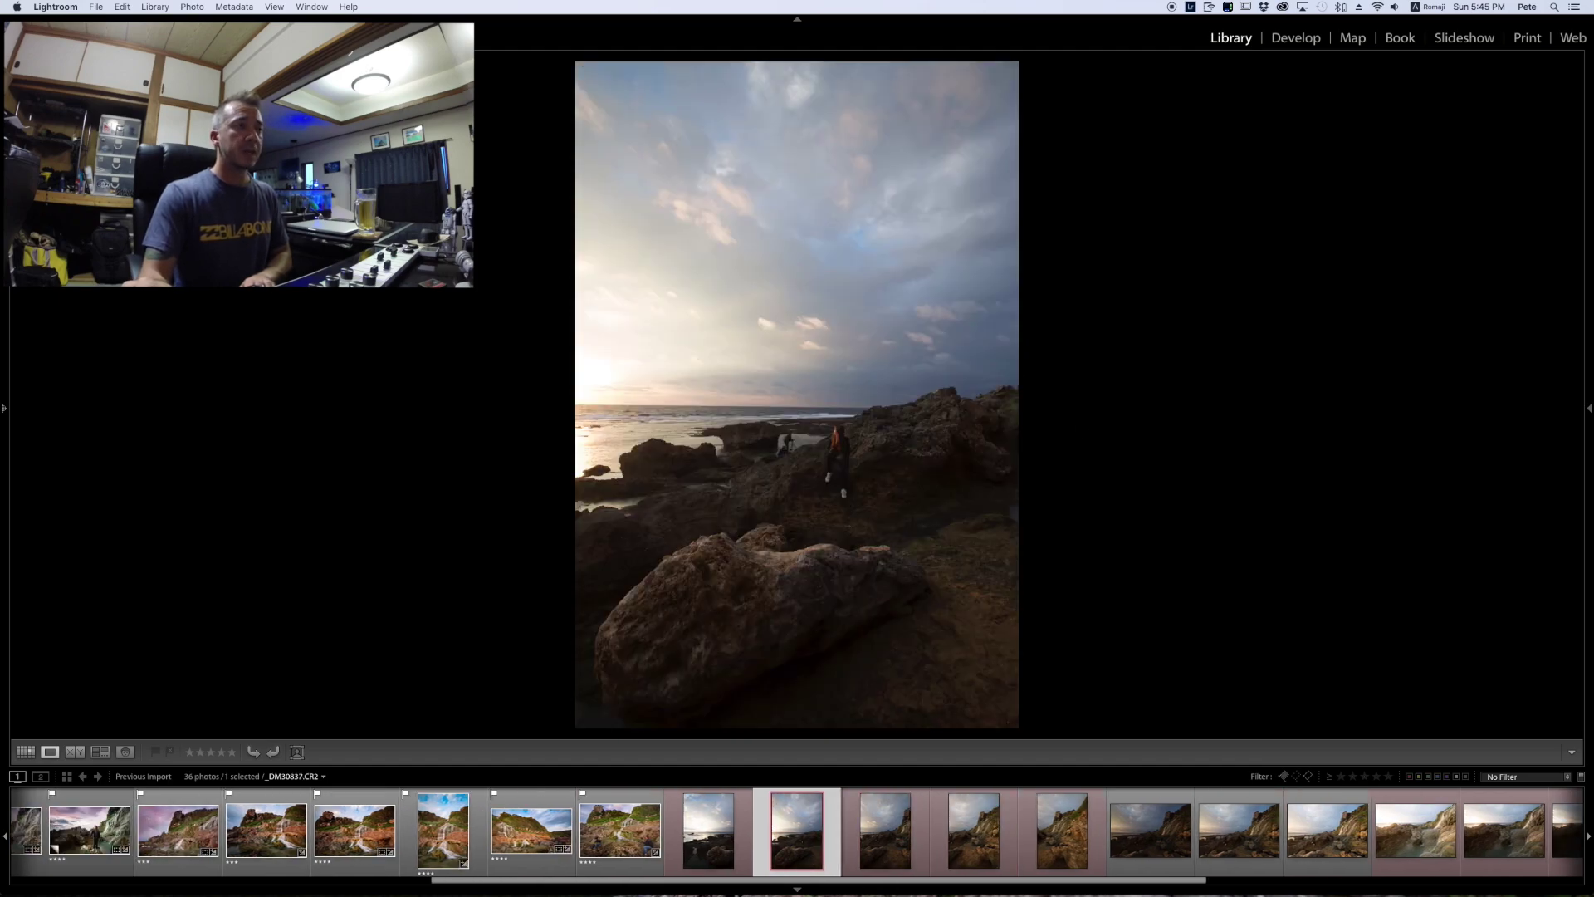
pyautogui.press('Right')
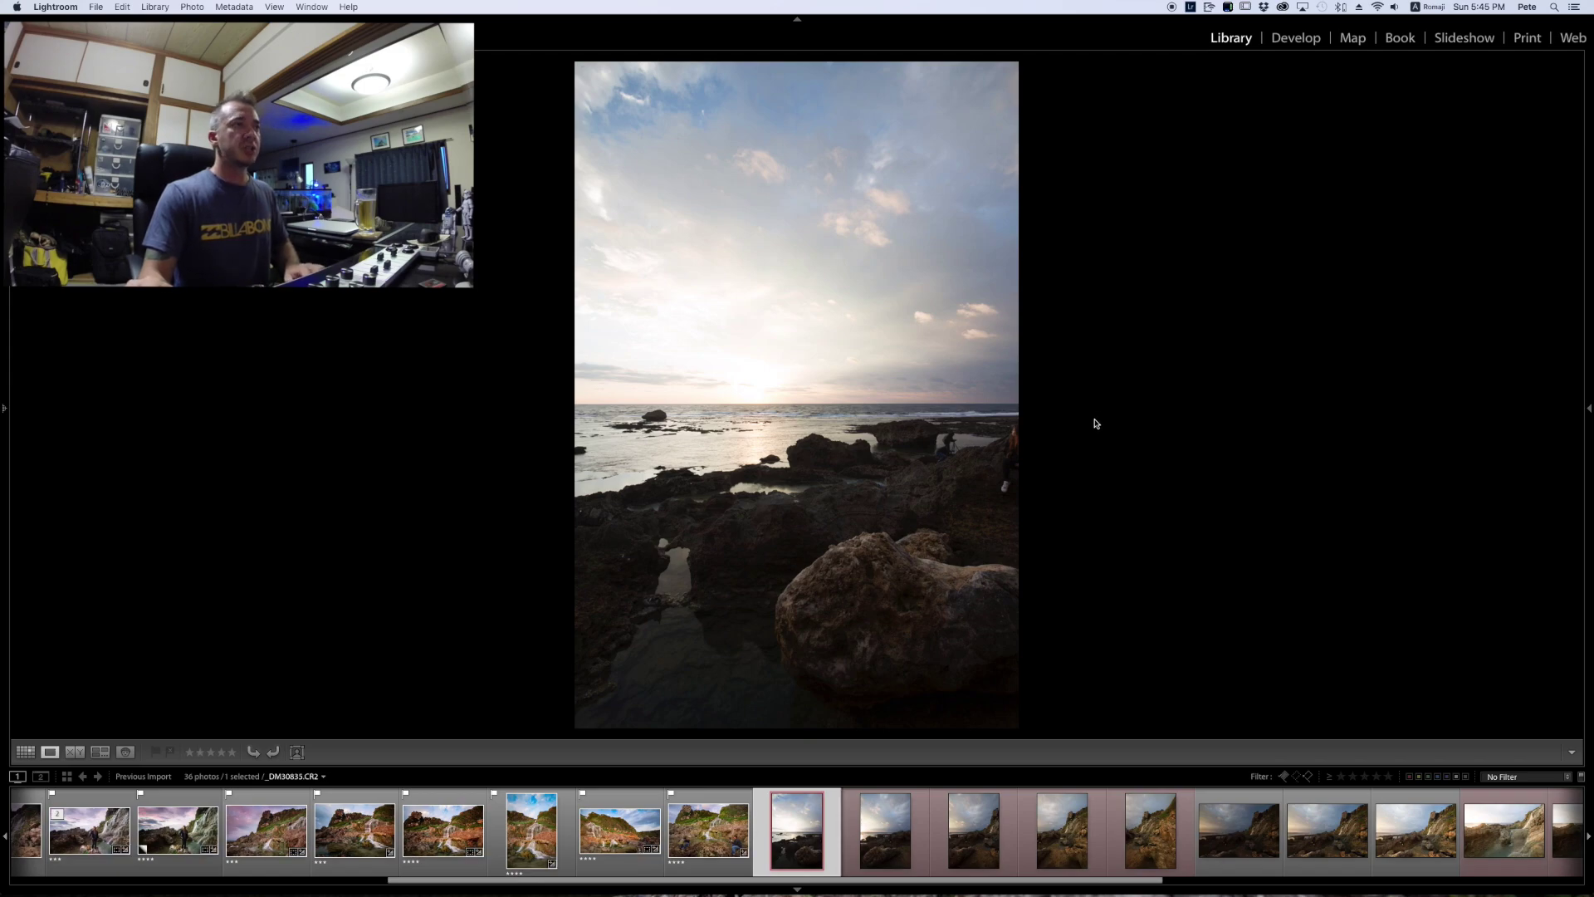
pyautogui.press('g')
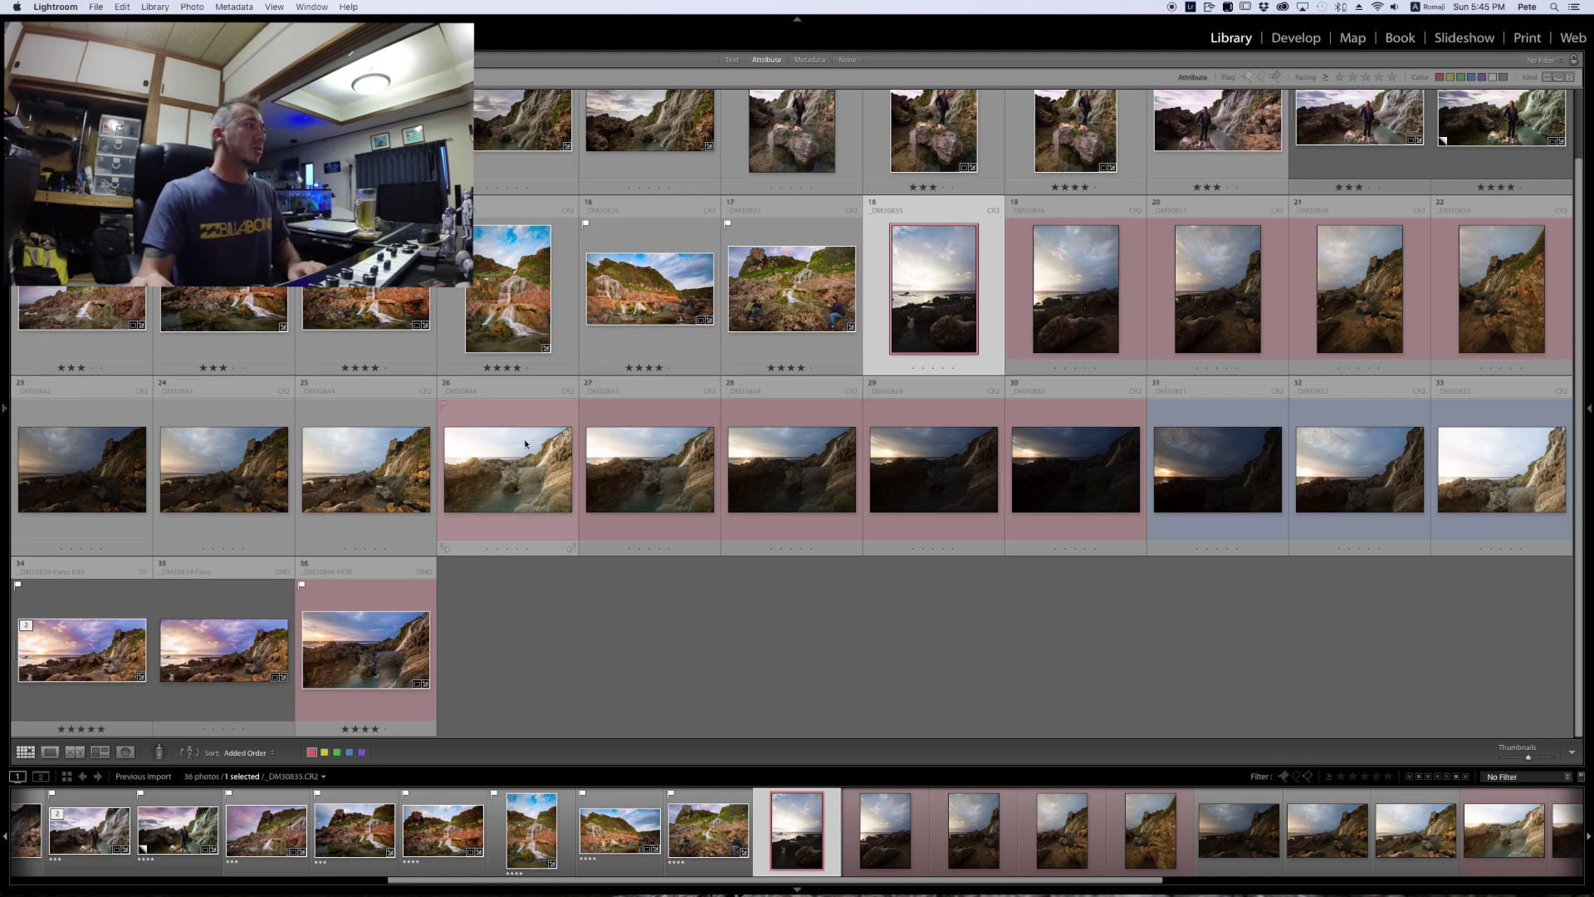
pyautogui.doubleClick(94, 655)
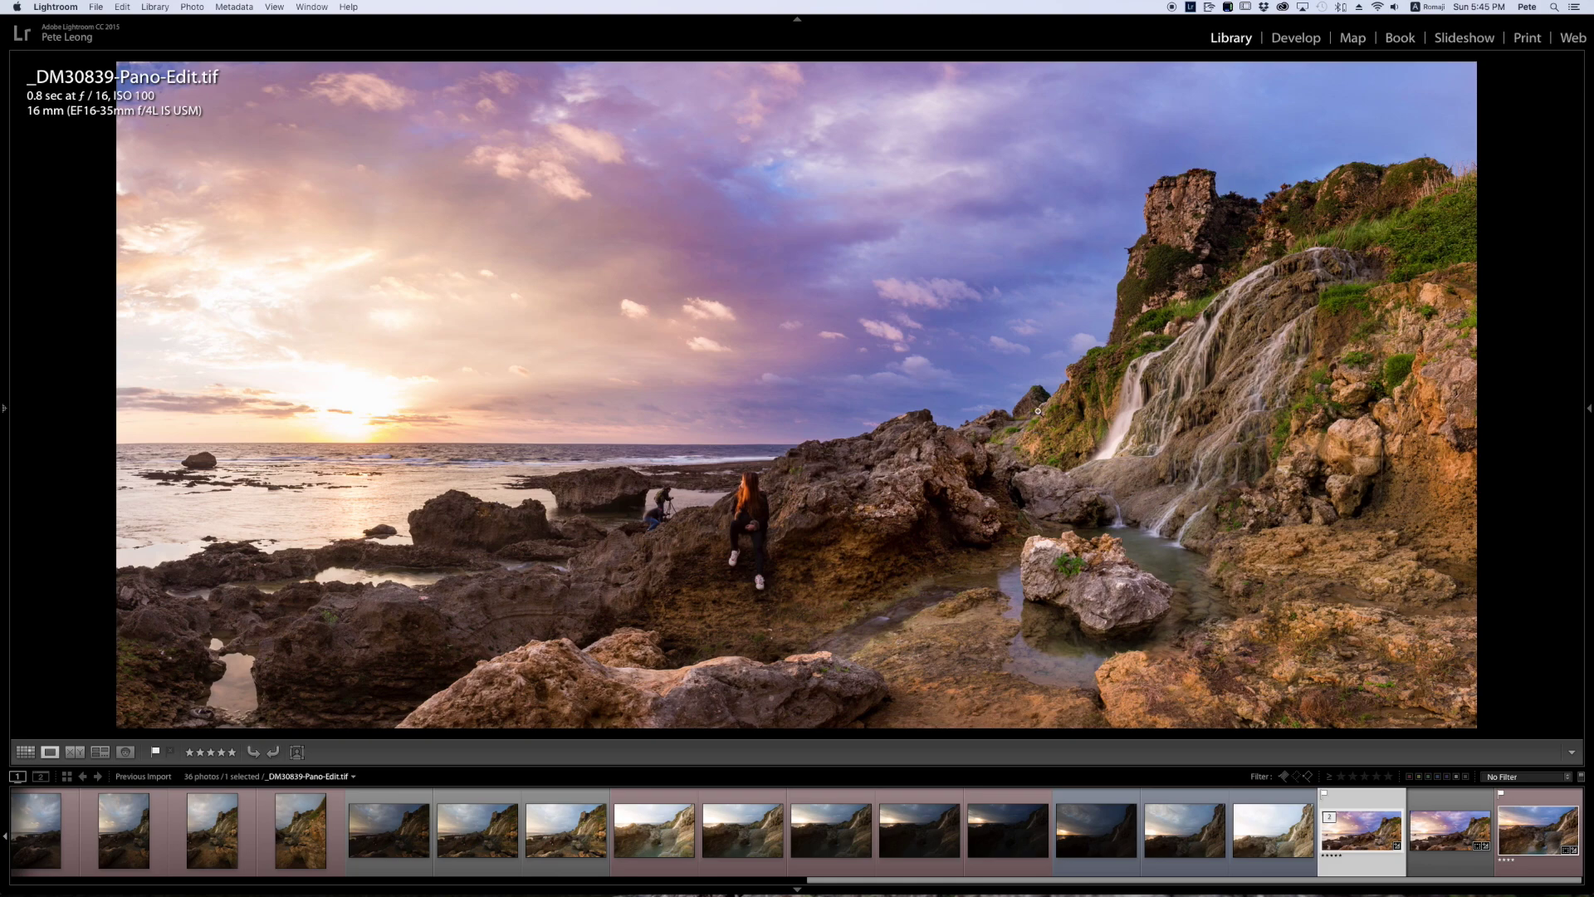
pyautogui.press('g')
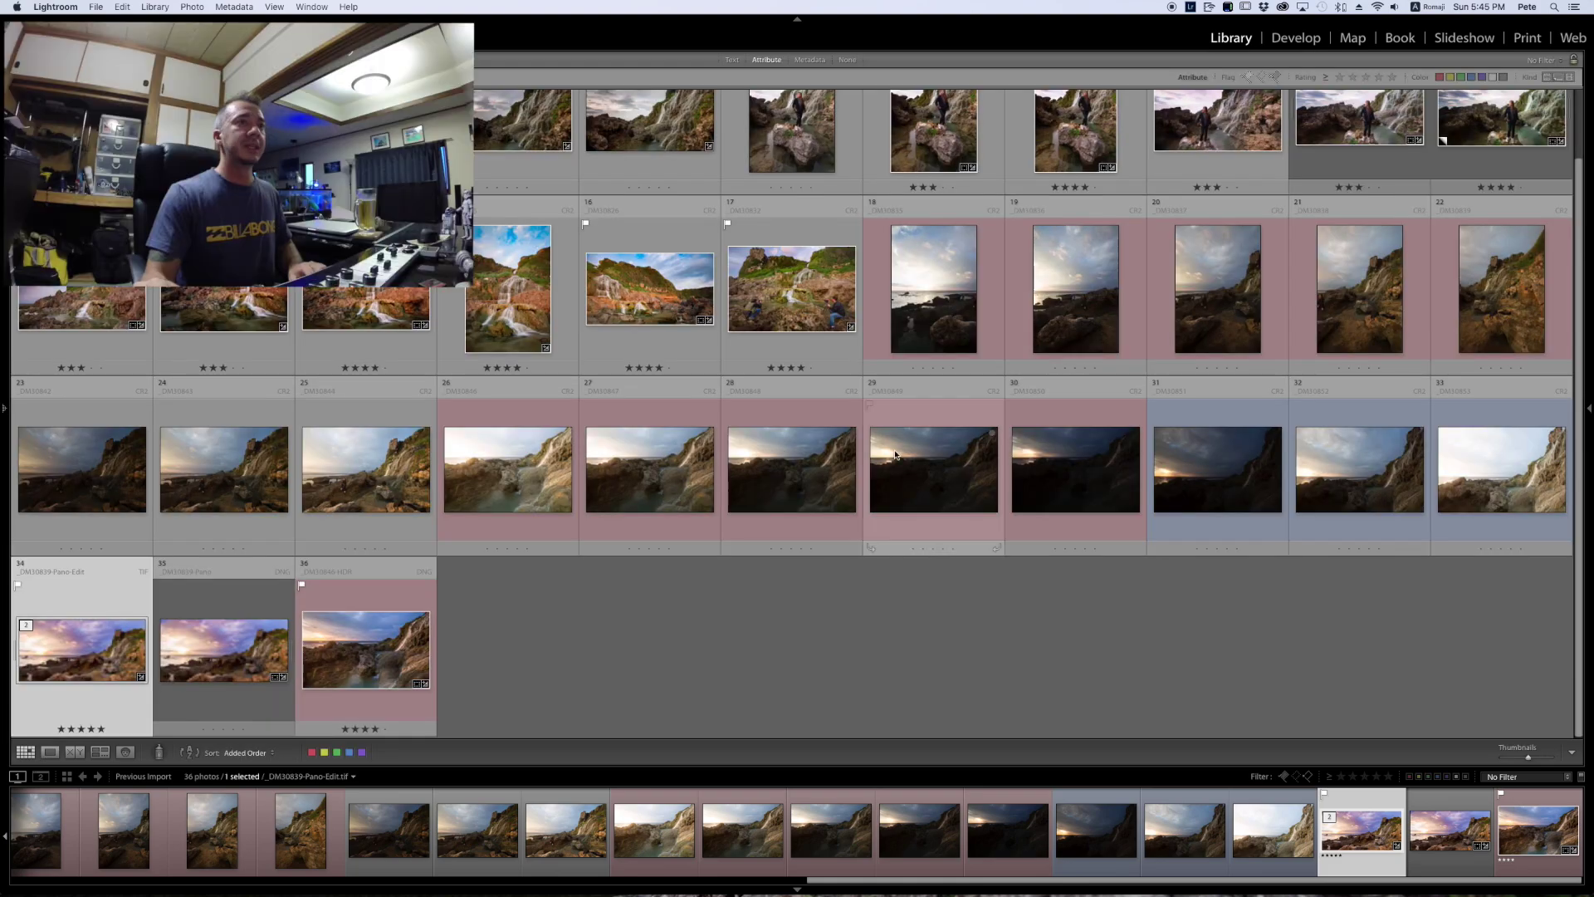
# Select photos 18 through 22 and bring up their context menu
pyautogui.click(919, 334)
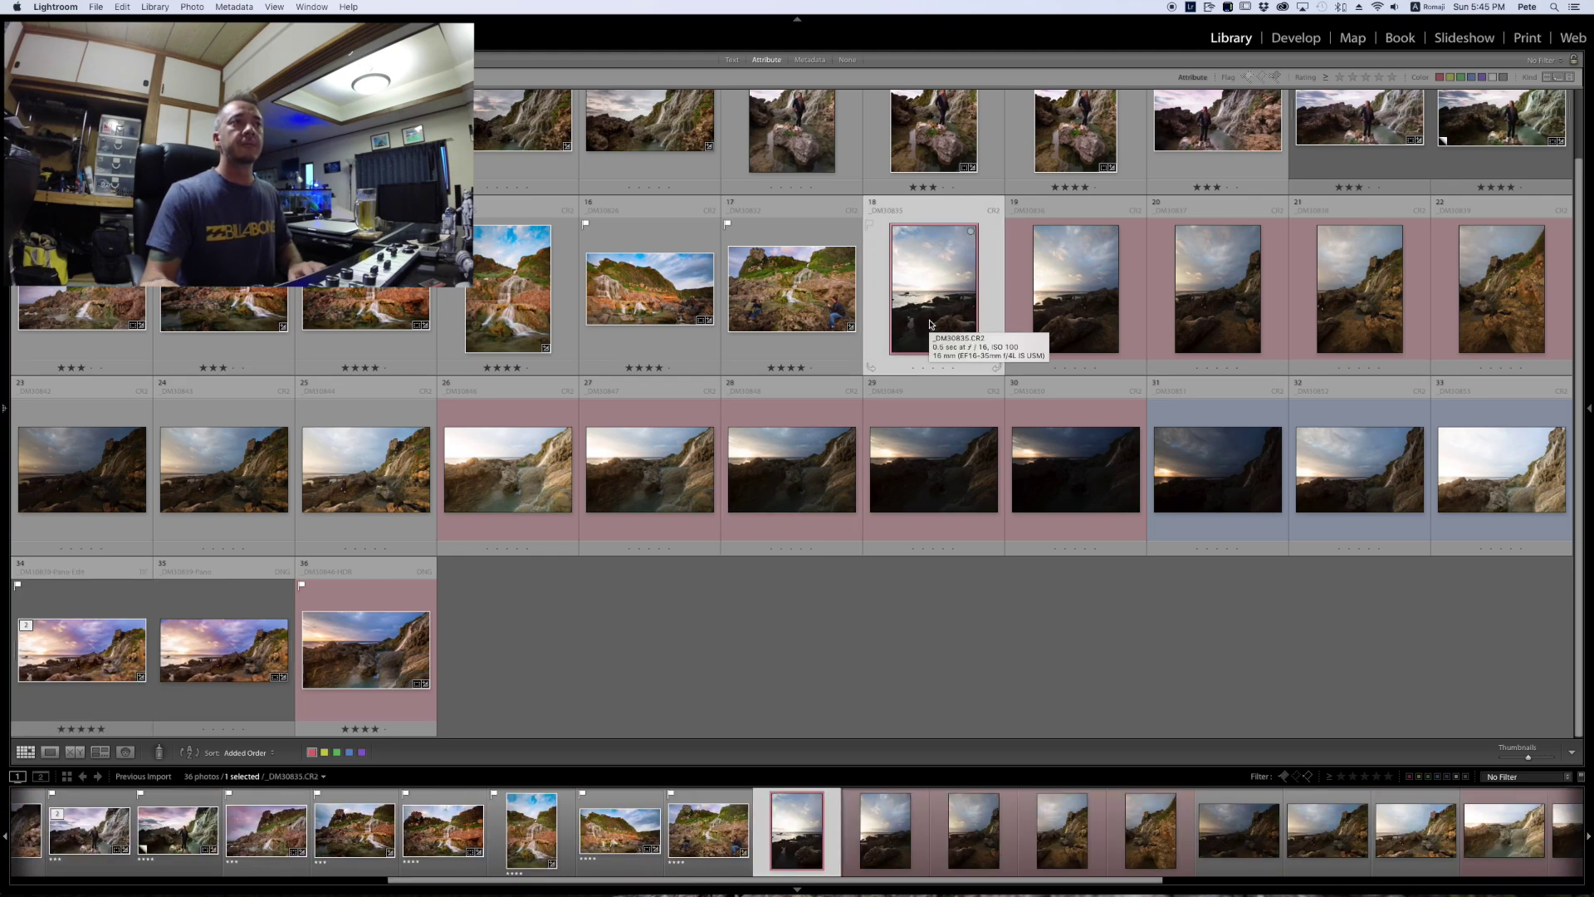
pyautogui.keyDown('shift'); pyautogui.click(1491, 303); pyautogui.keyUp('shift')
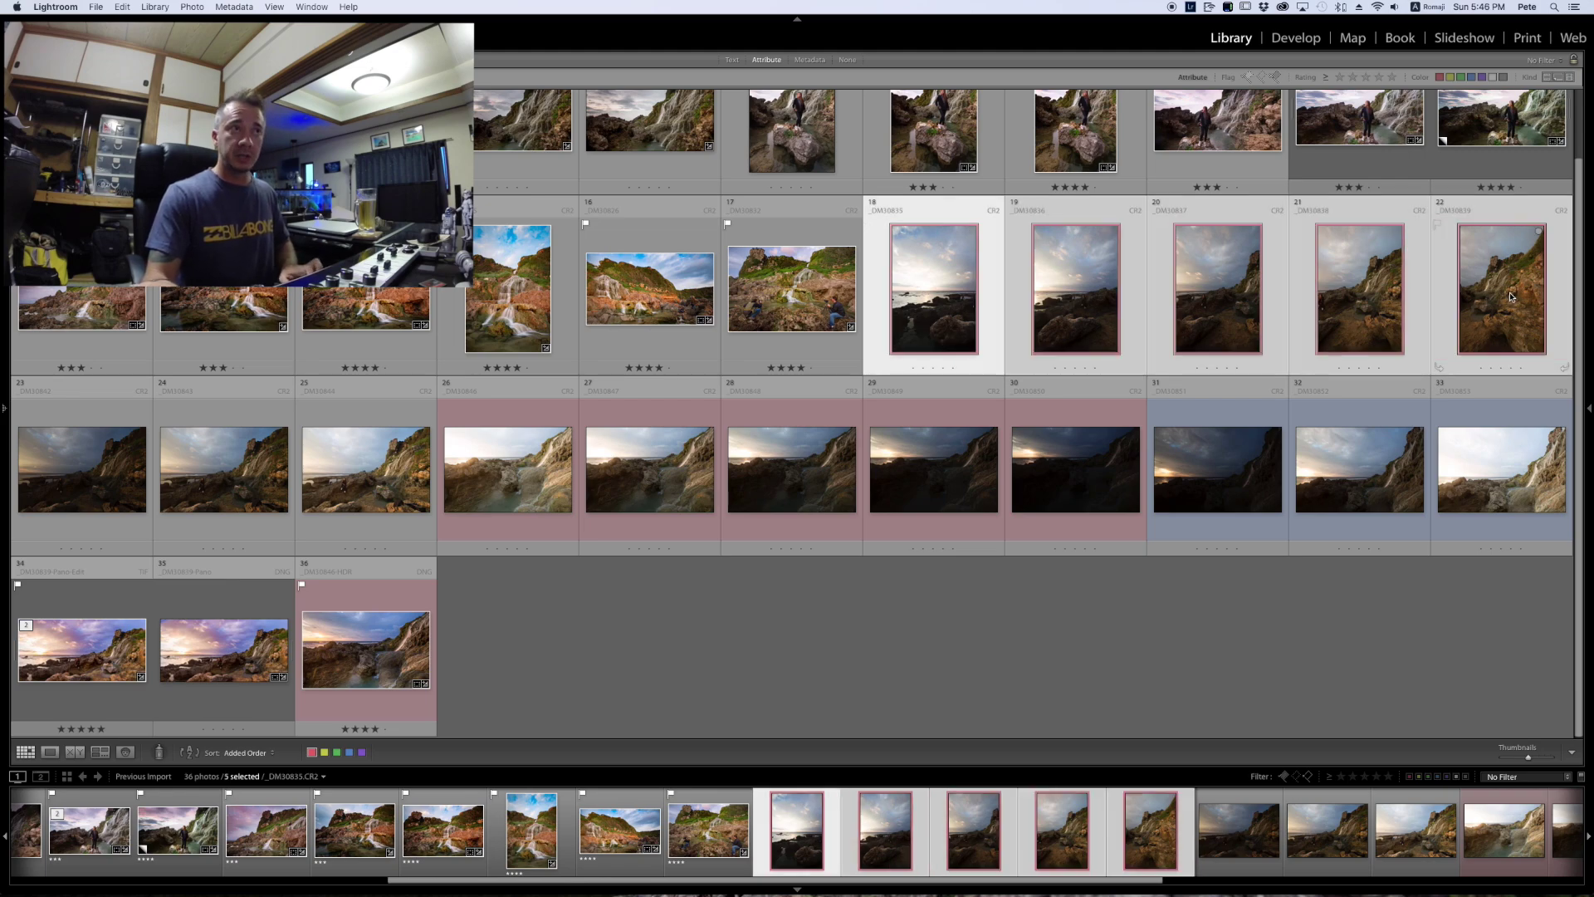
pyautogui.rightClick(928, 277)
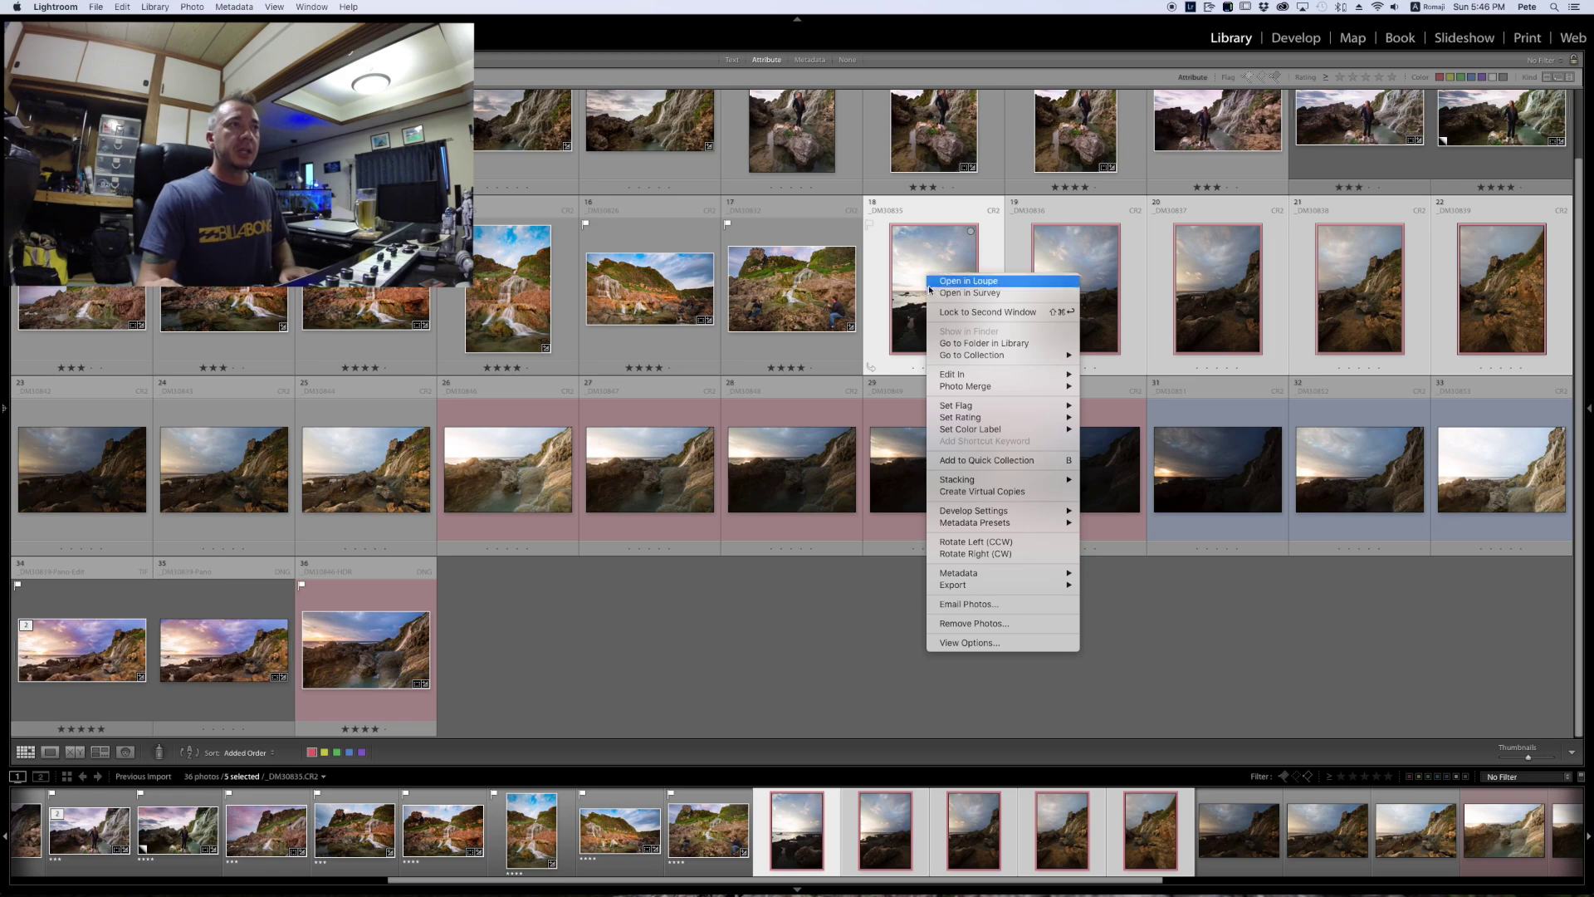
# Run Photo Merge > Panorama on the five frames and merge with Spherical and Auto Crop
pyautogui.moveTo(975, 391)
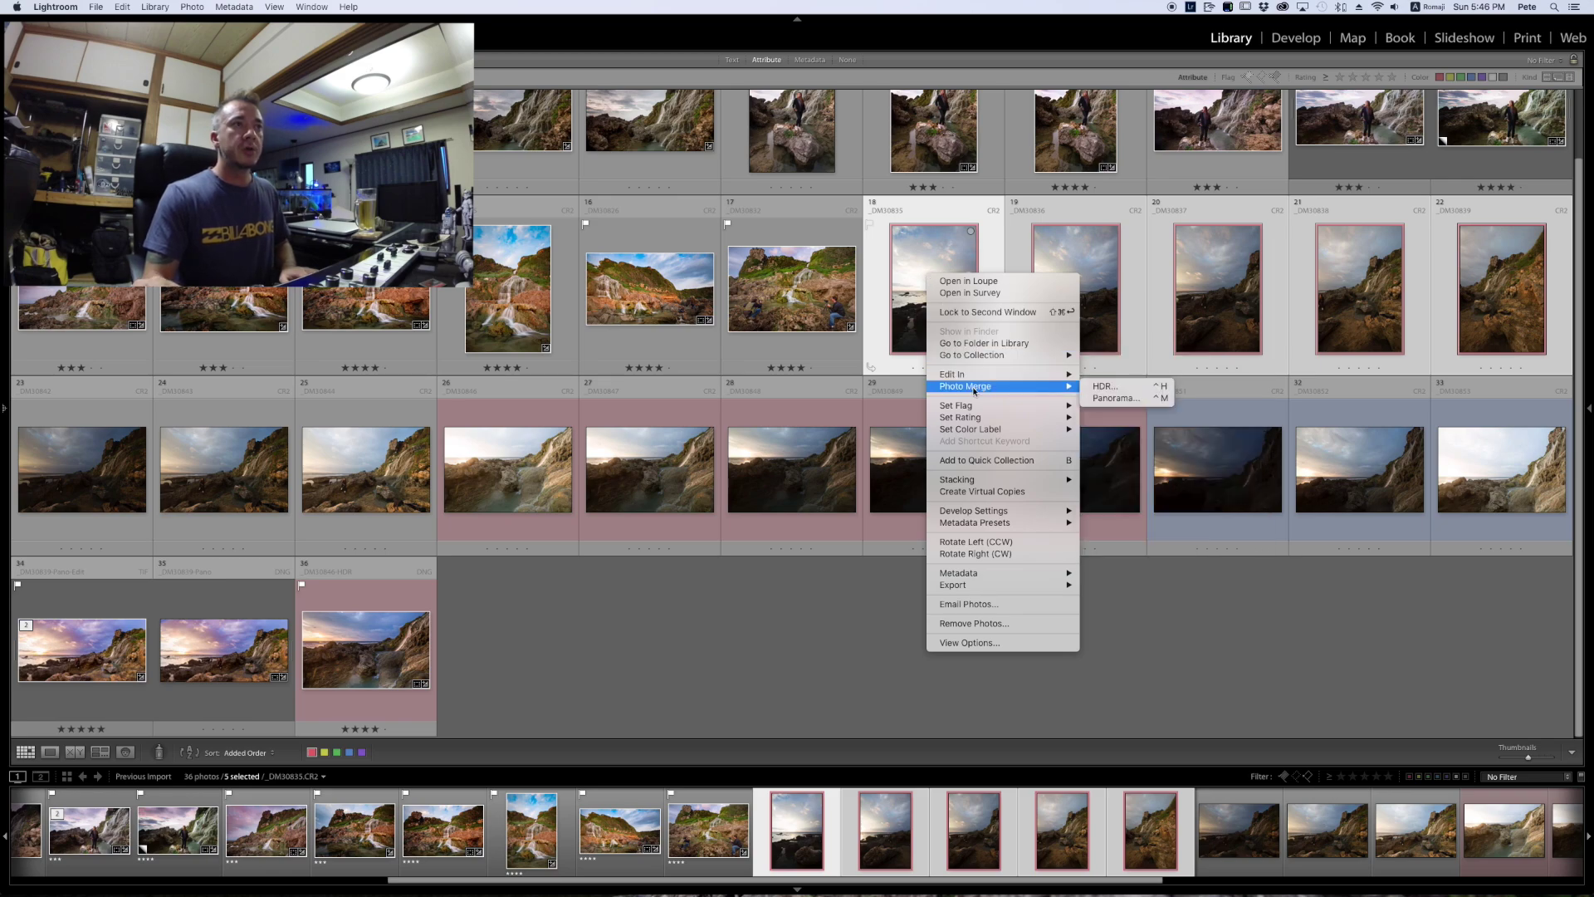
pyautogui.click(1110, 399)
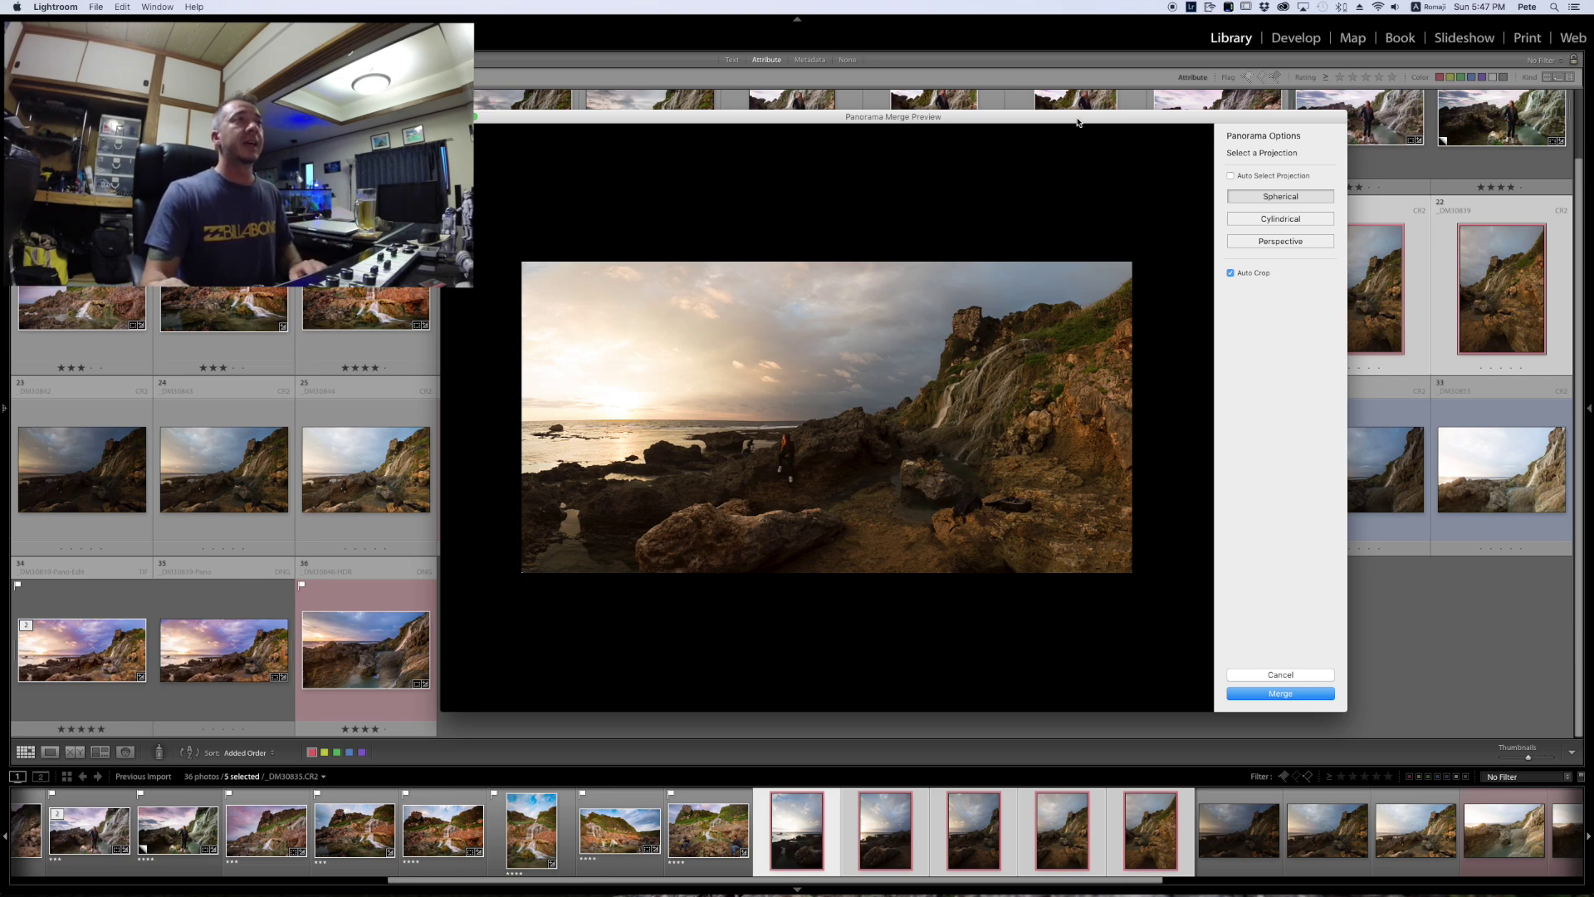
pyautogui.moveTo(1077, 122); pyautogui.dragTo(999, 113)
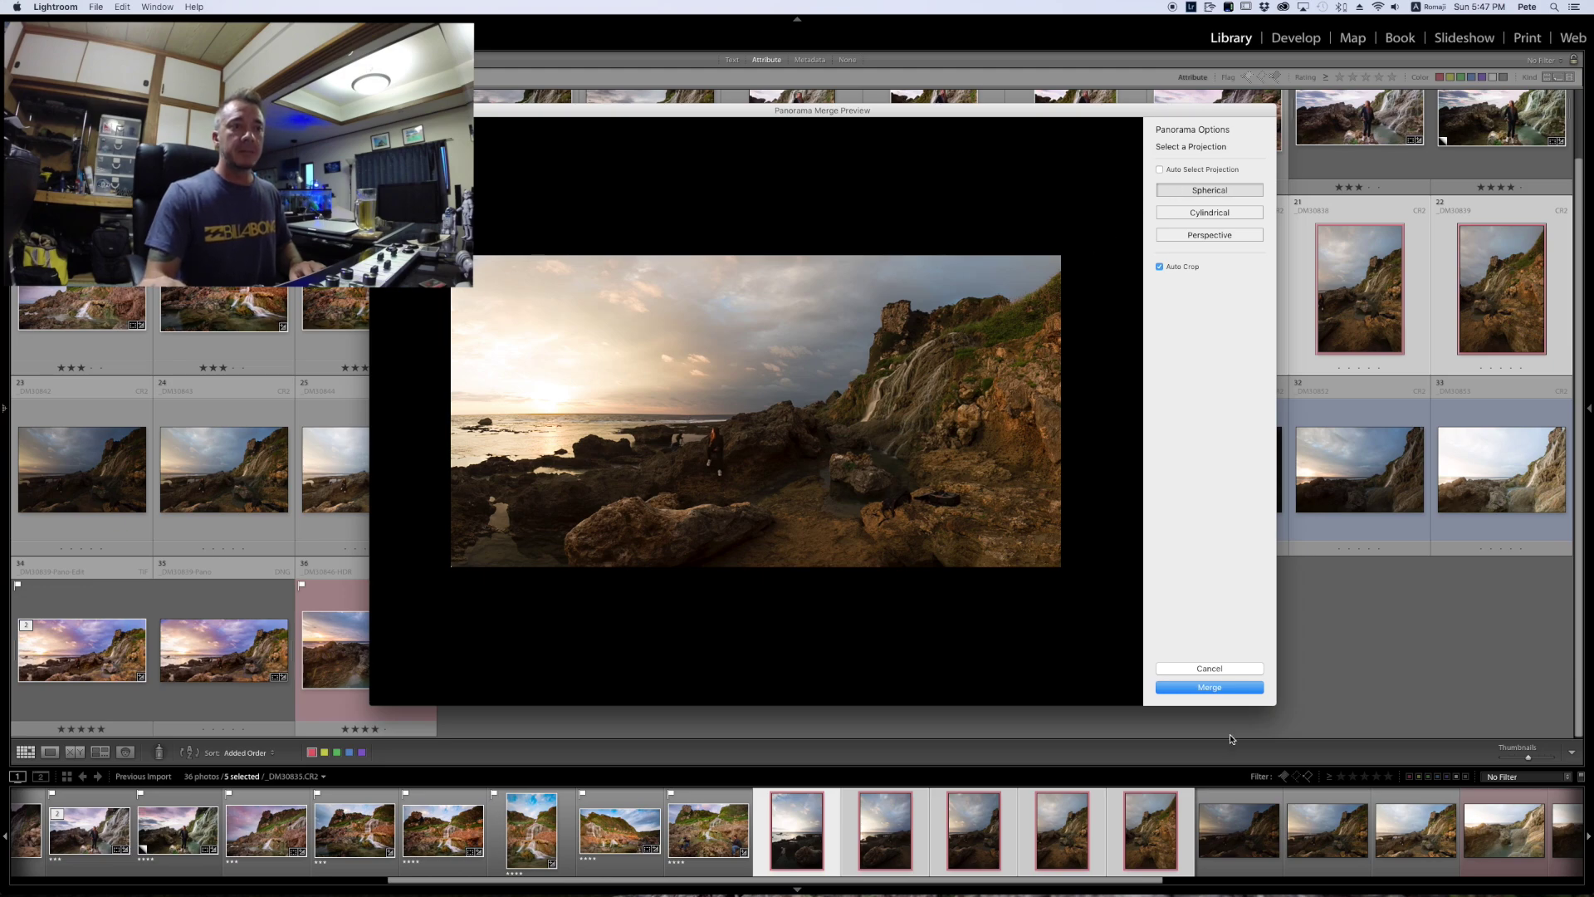
pyautogui.click(1209, 688)
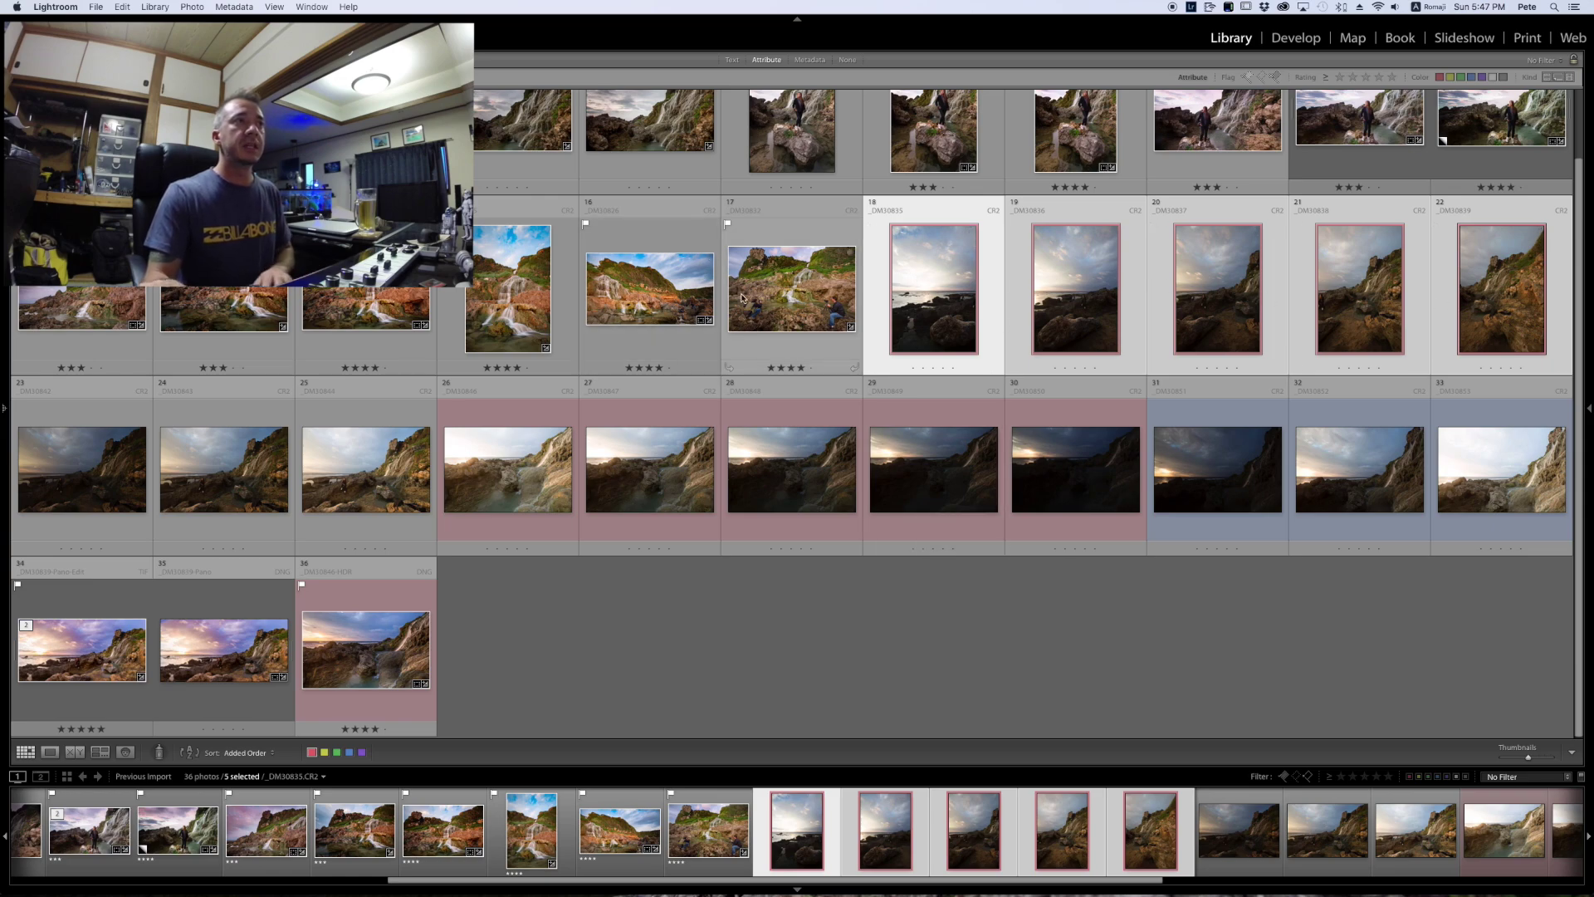
# Review source frames _DM30835 through _DM30839 in Loupe view, then return to the 37-photo grid
pyautogui.doubleClick(912, 297)
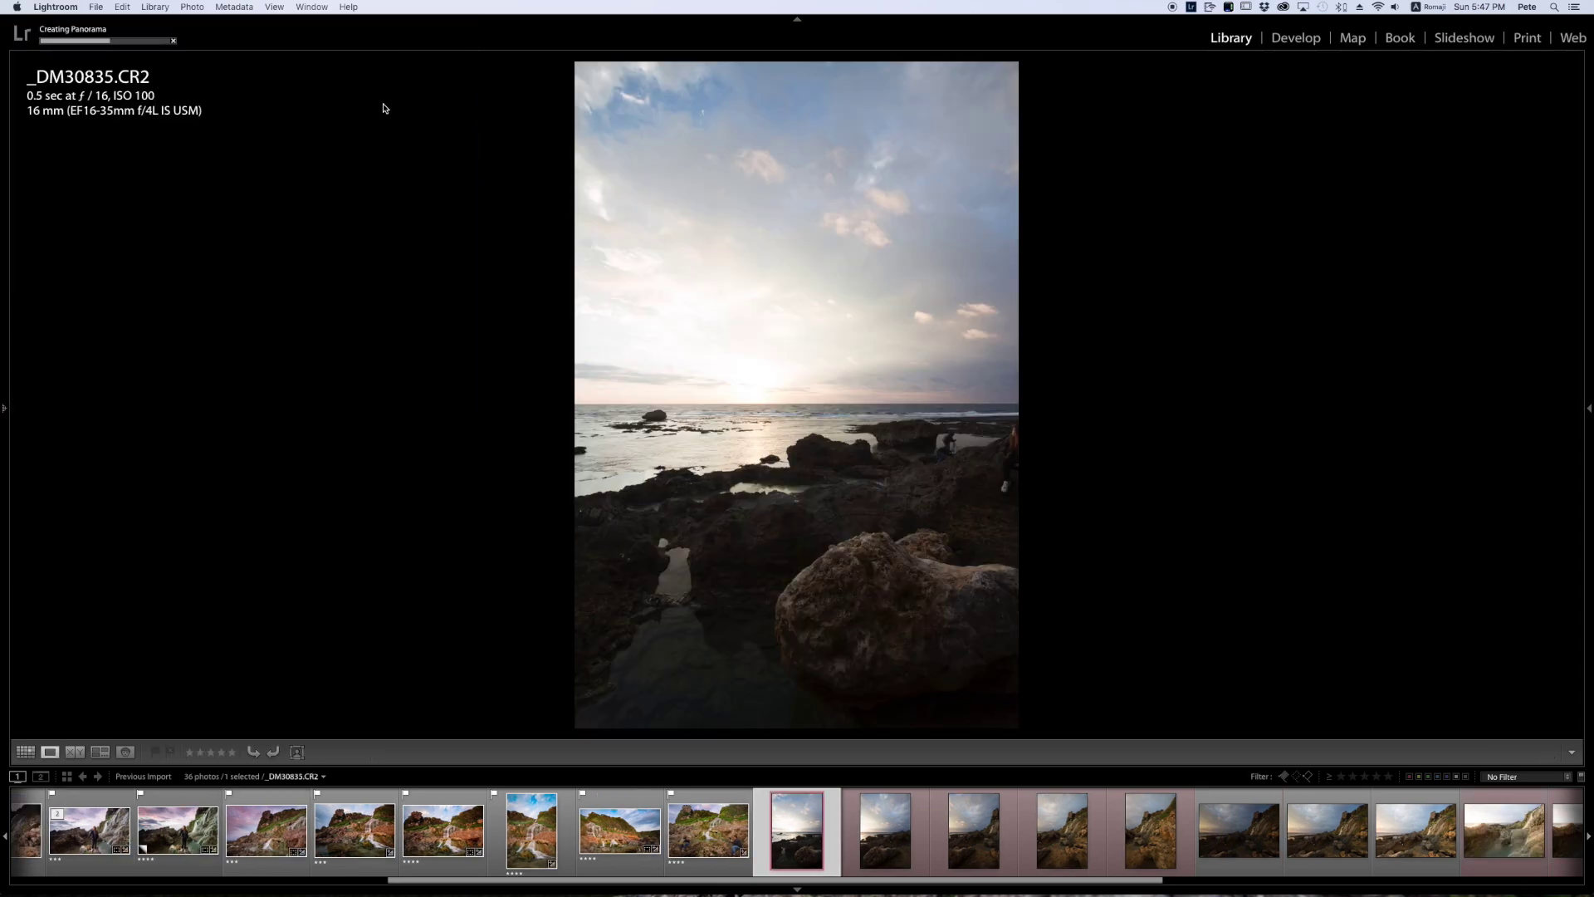
pyautogui.press('Right')
pyautogui.press('Right')
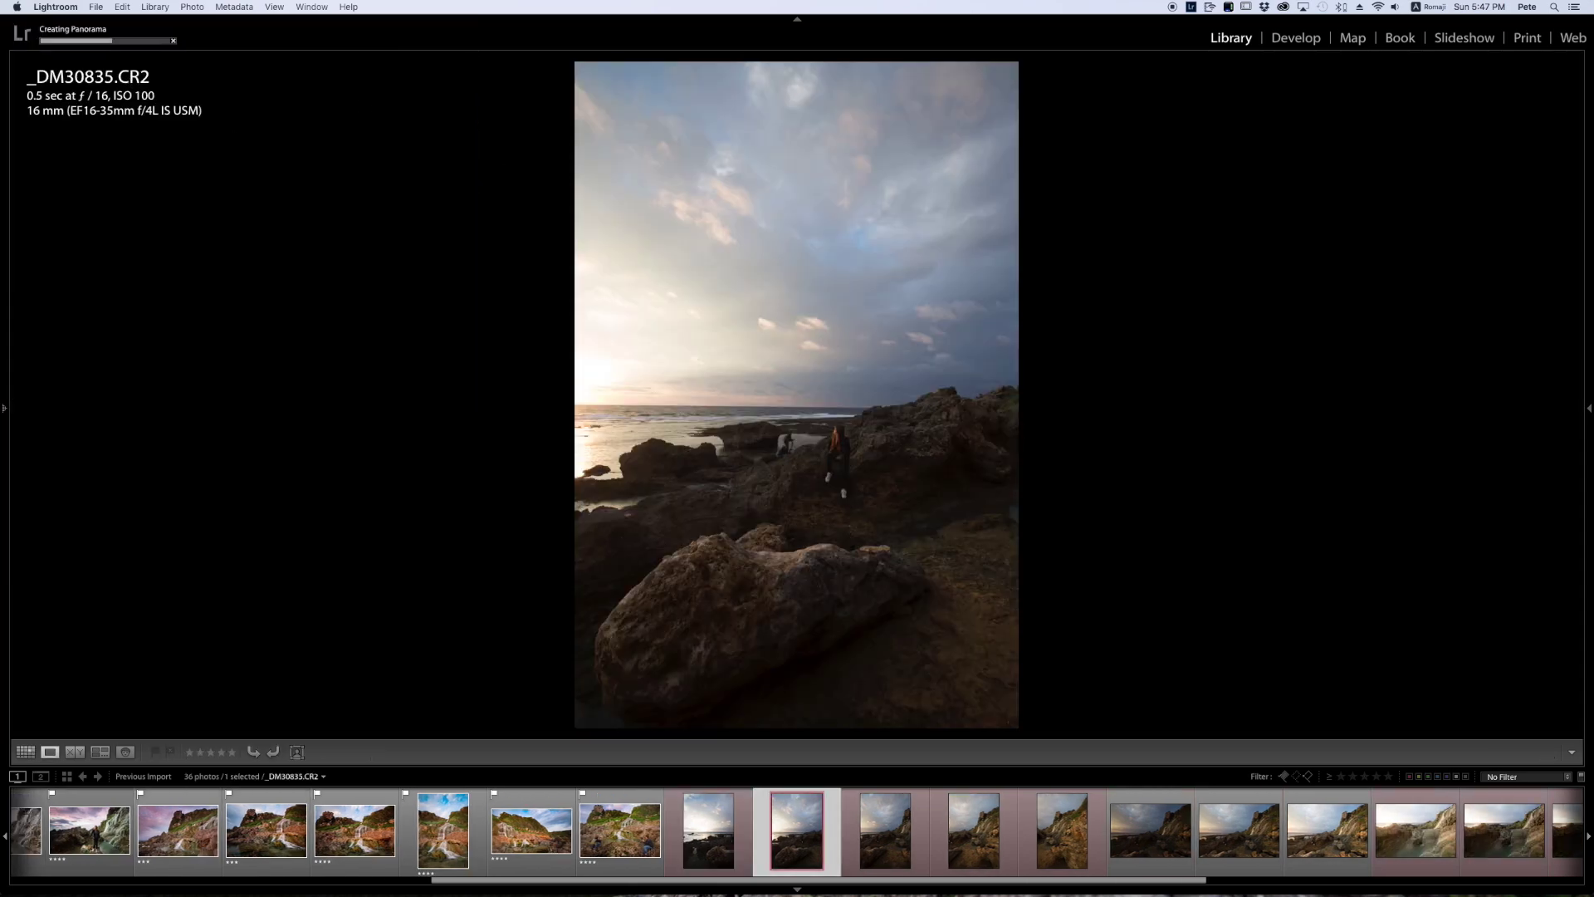
pyautogui.press('Right')
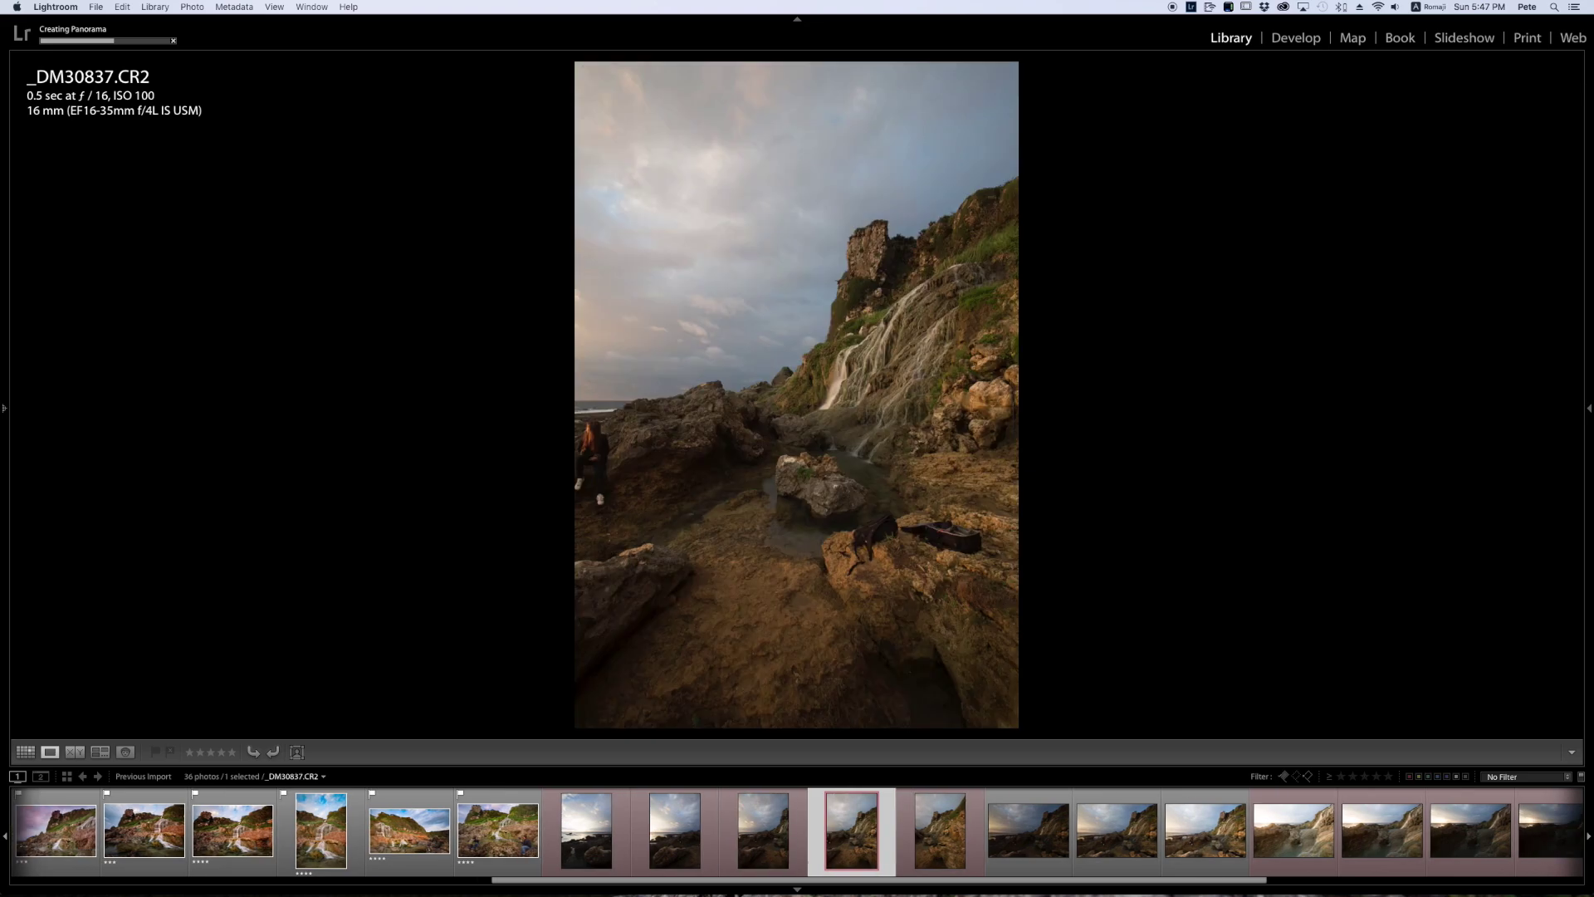
pyautogui.press('Left')
pyautogui.press('Left')
pyautogui.press('Left')
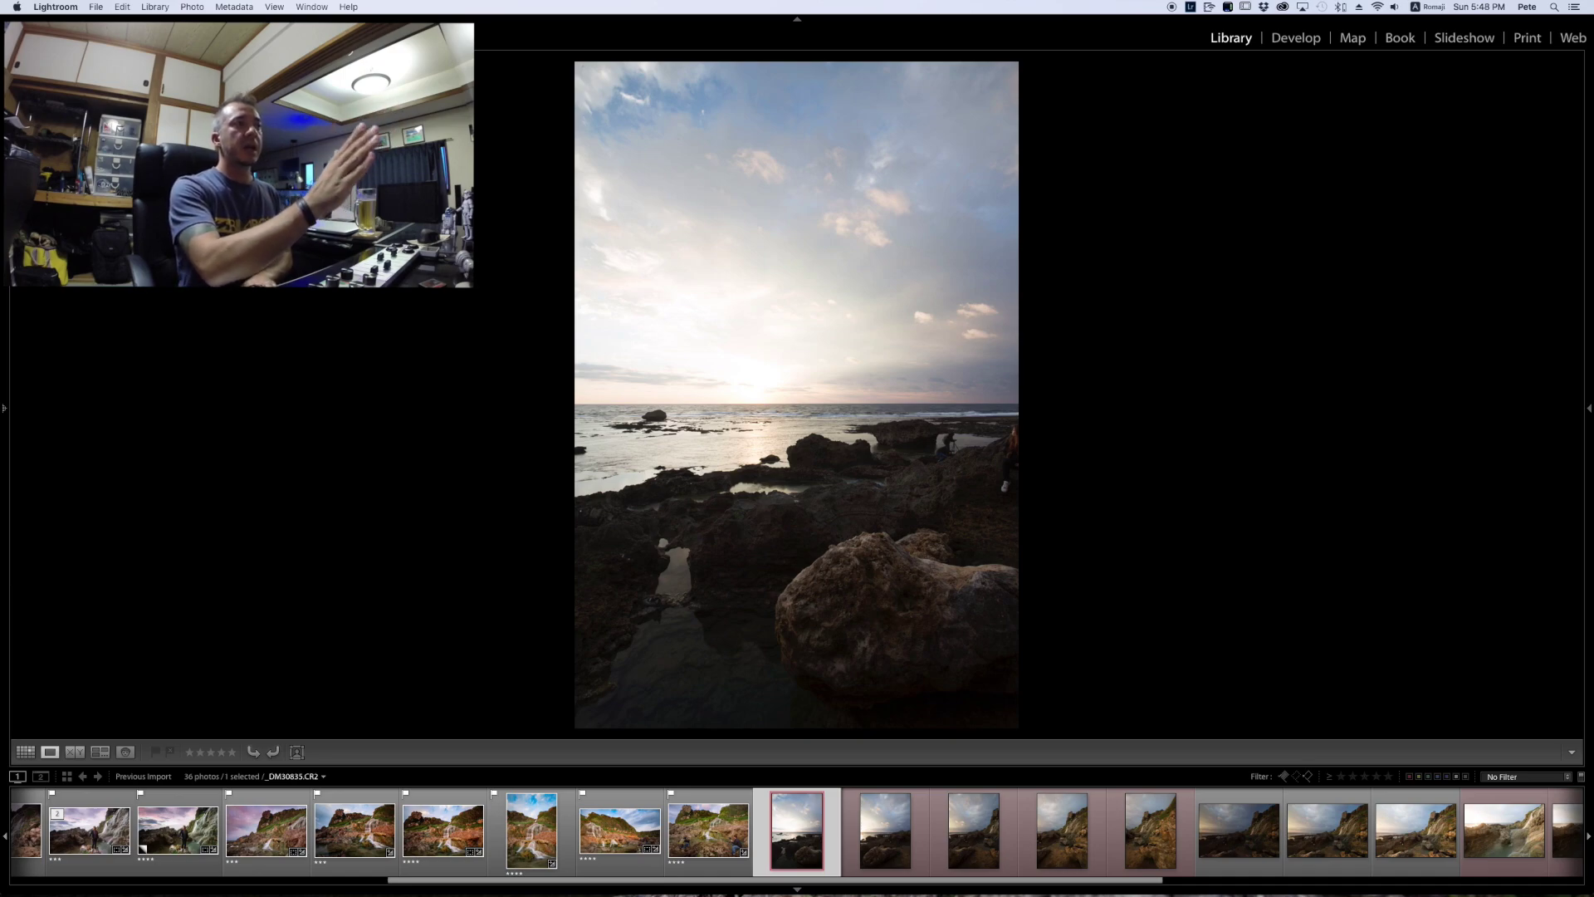
pyautogui.press('Right')
pyautogui.press('Right')
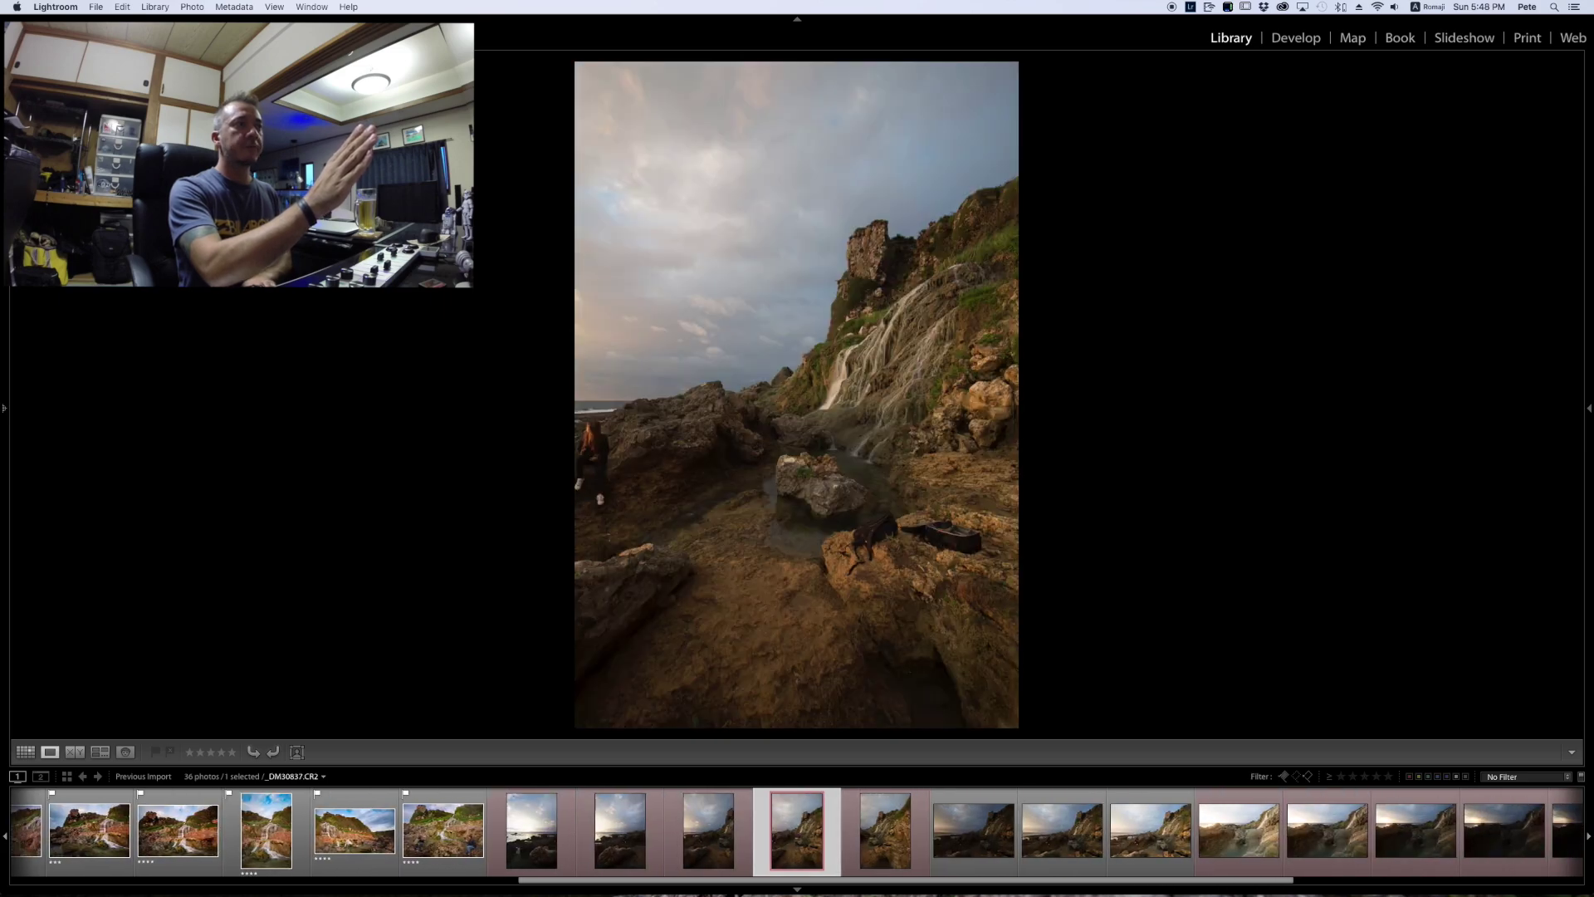
pyautogui.press('Right')
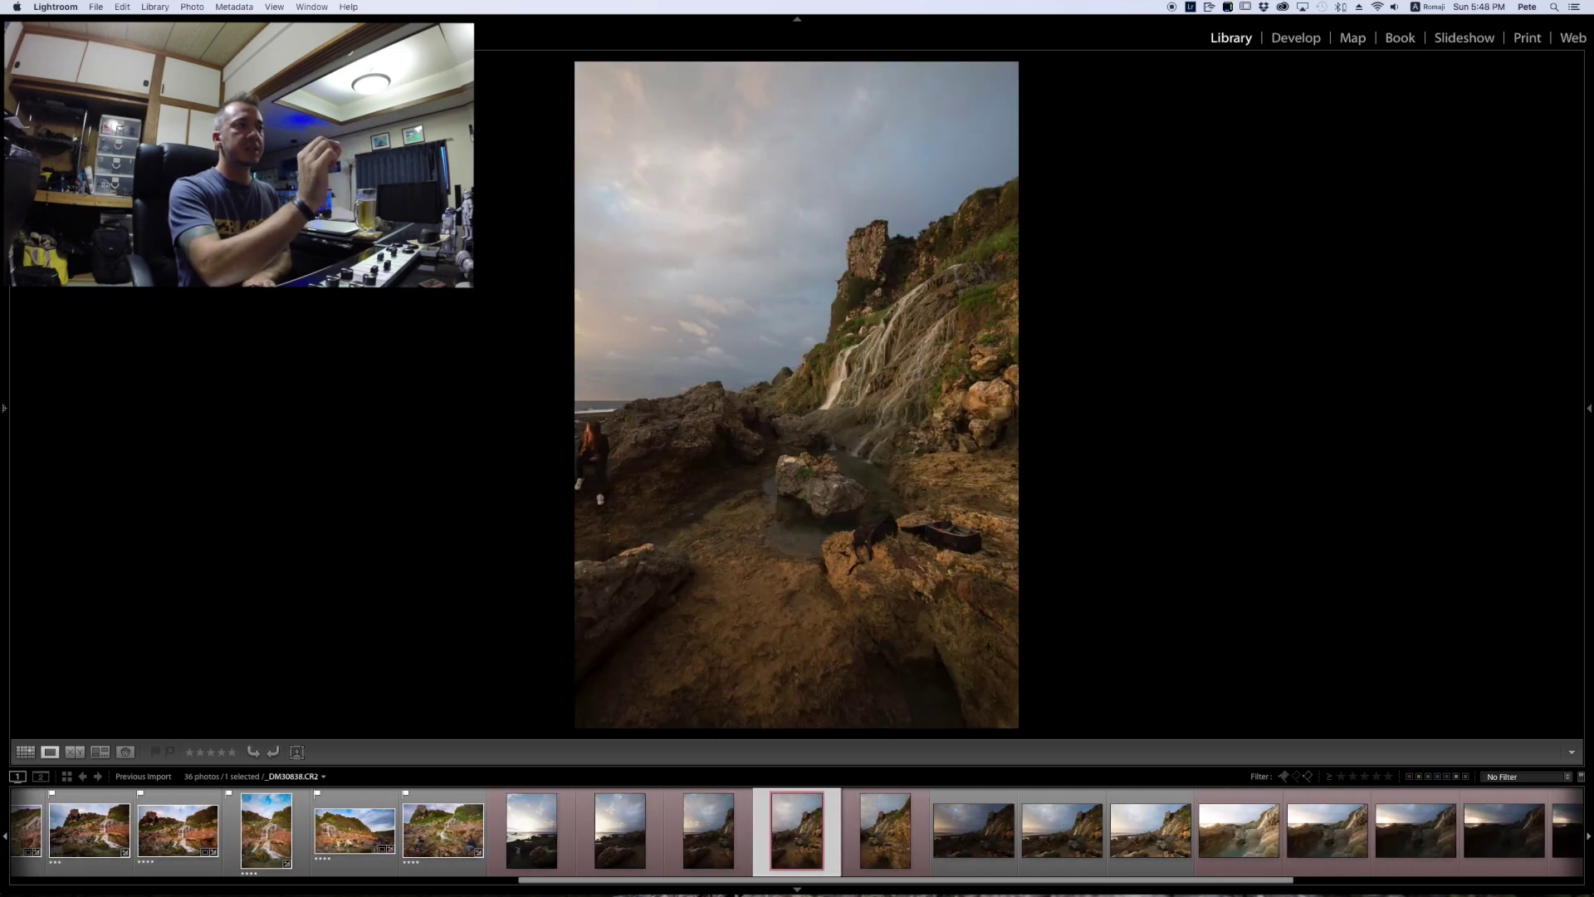
pyautogui.press('Left')
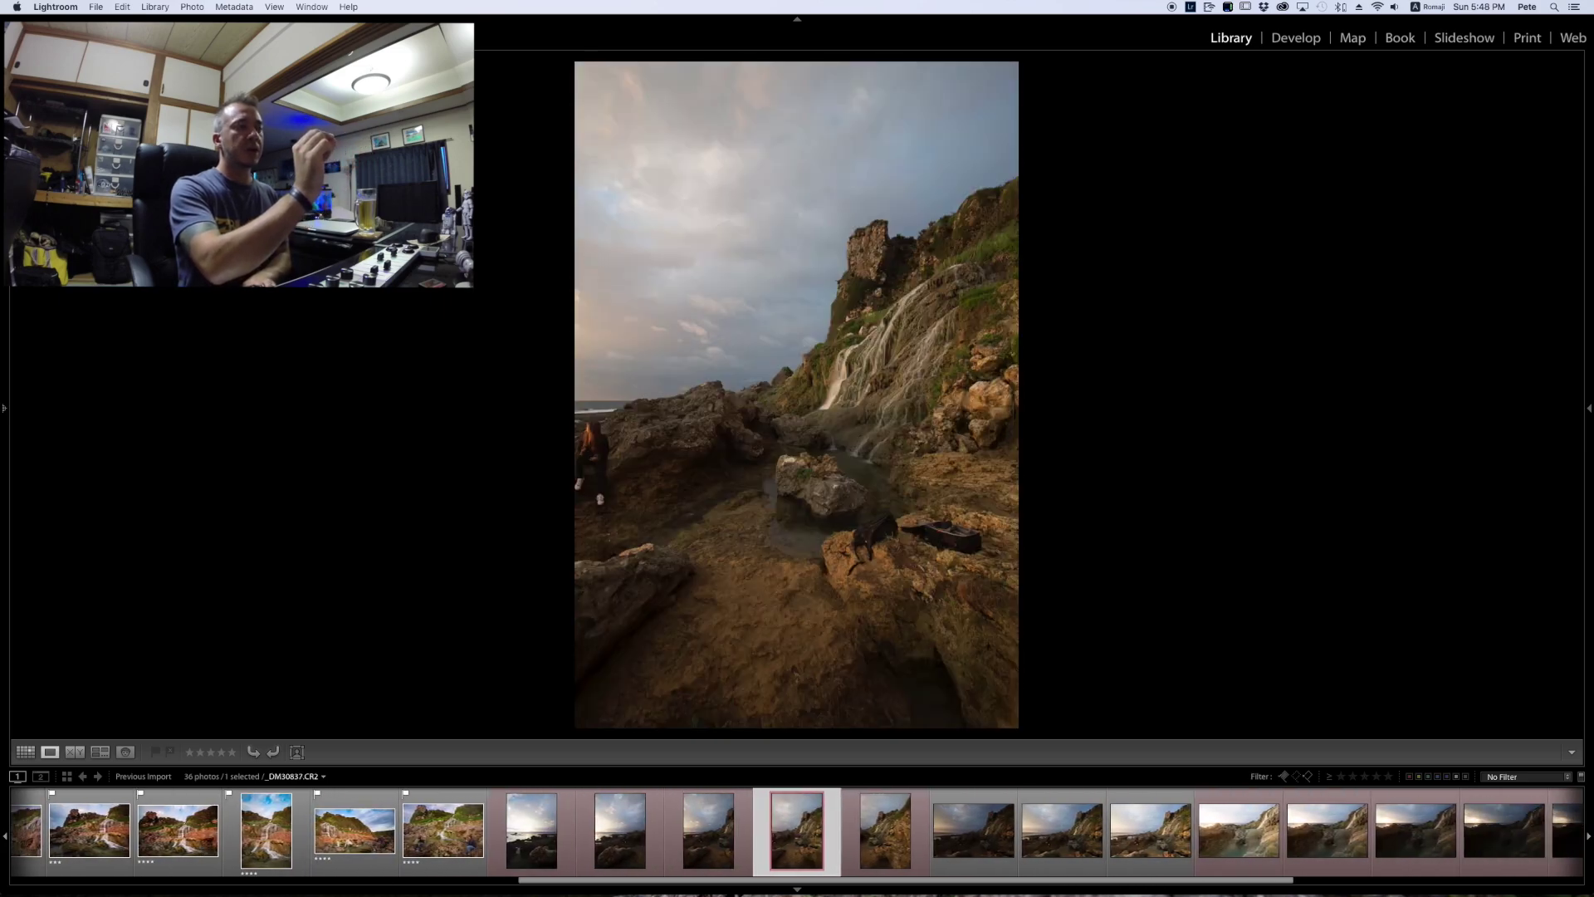
pyautogui.press('Right')
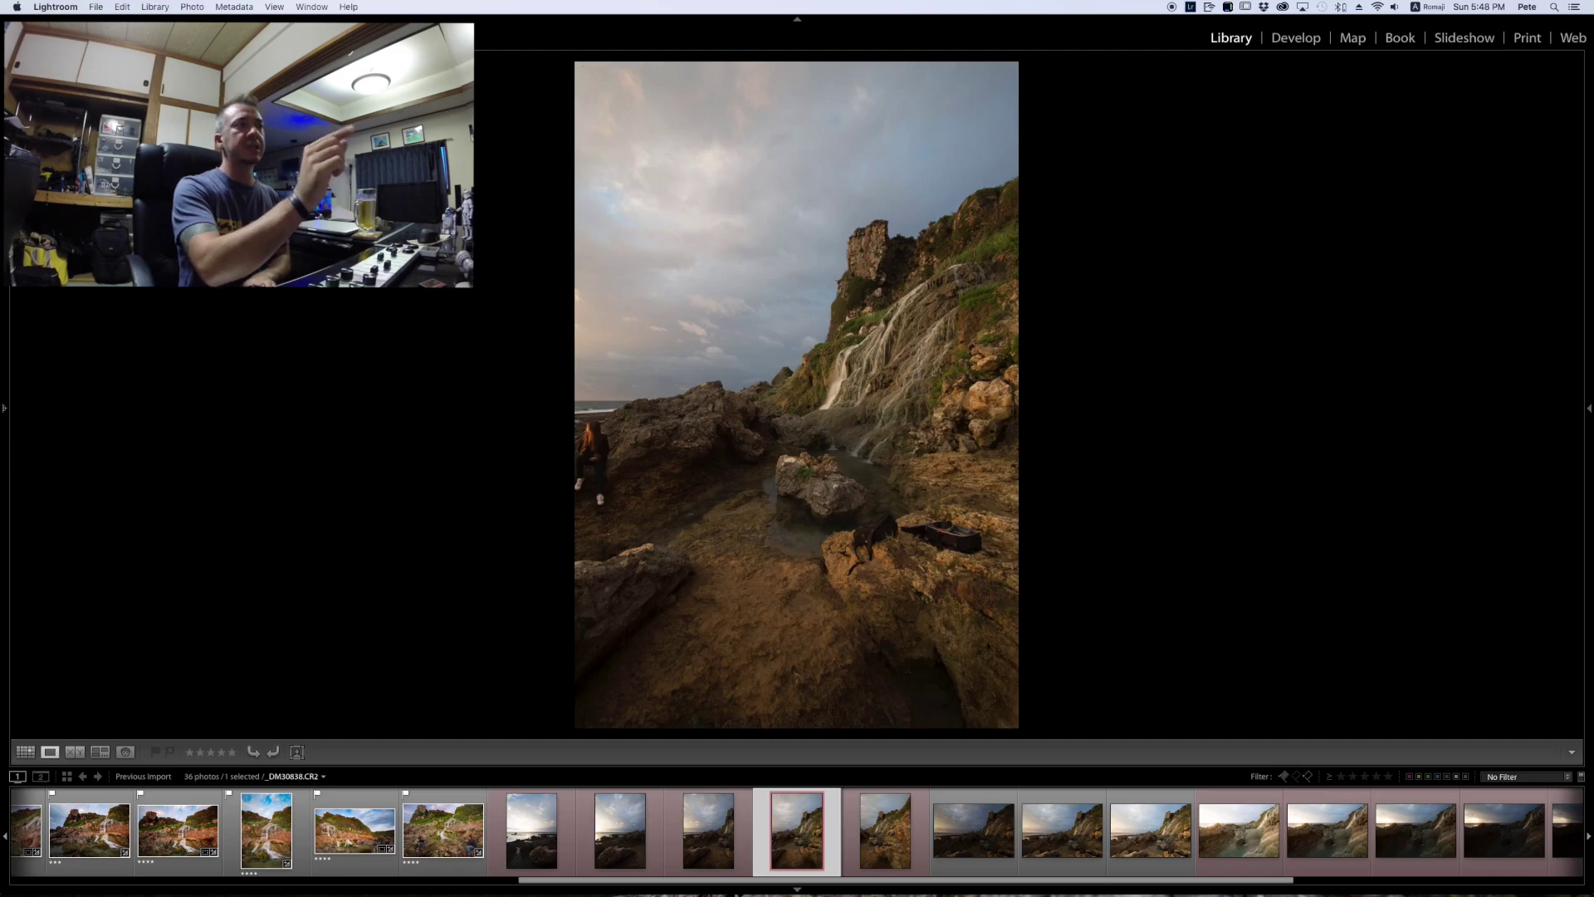
pyautogui.press('Right')
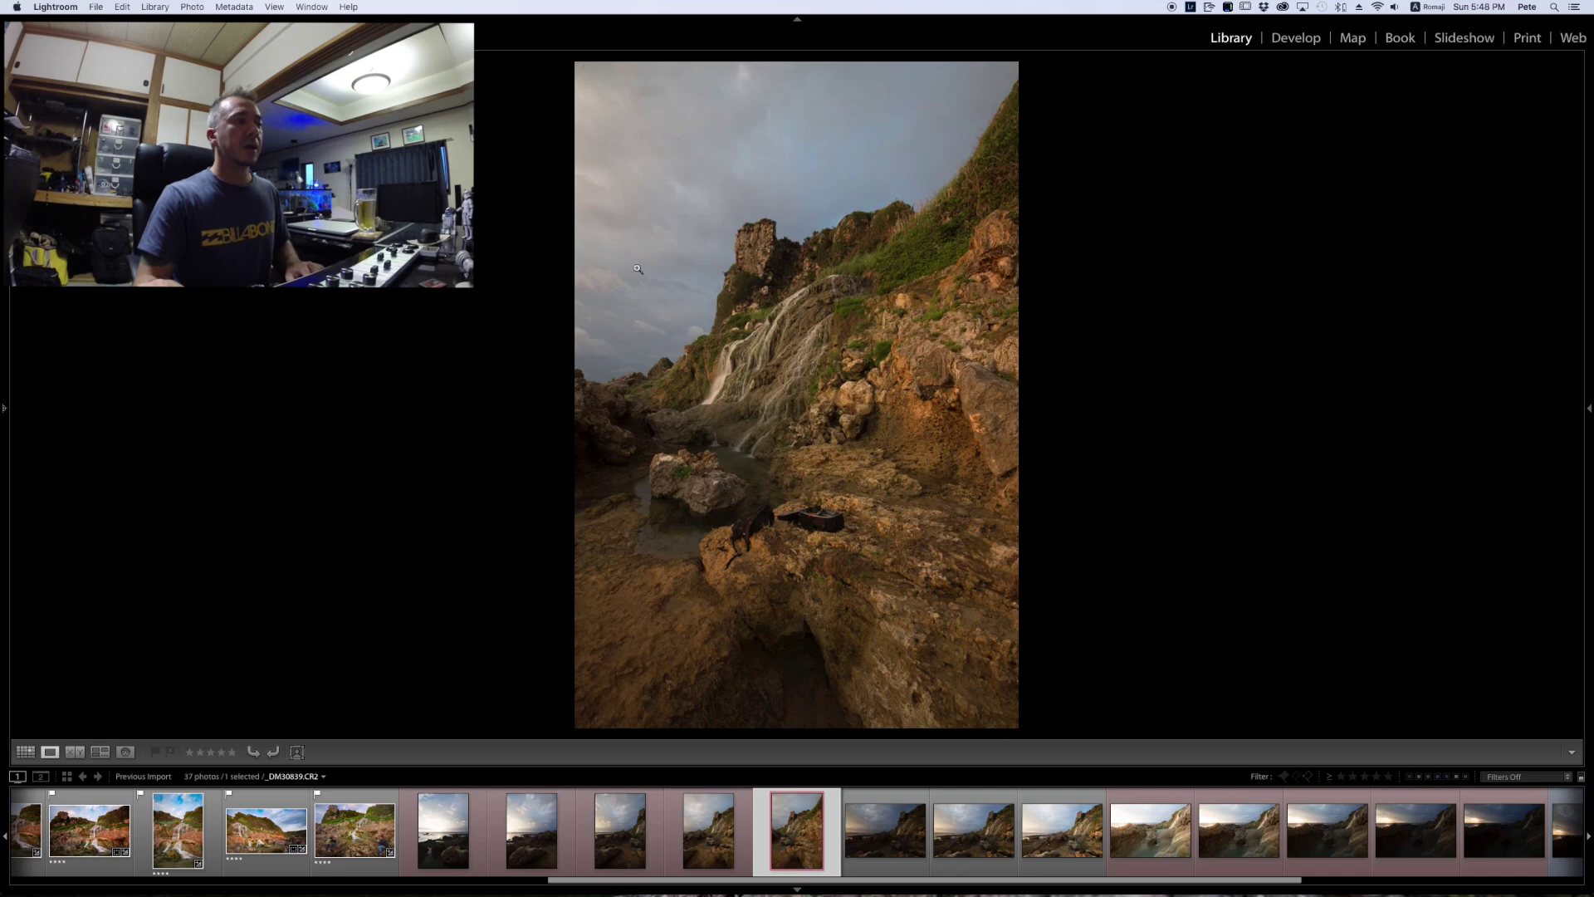
pyautogui.press('g')
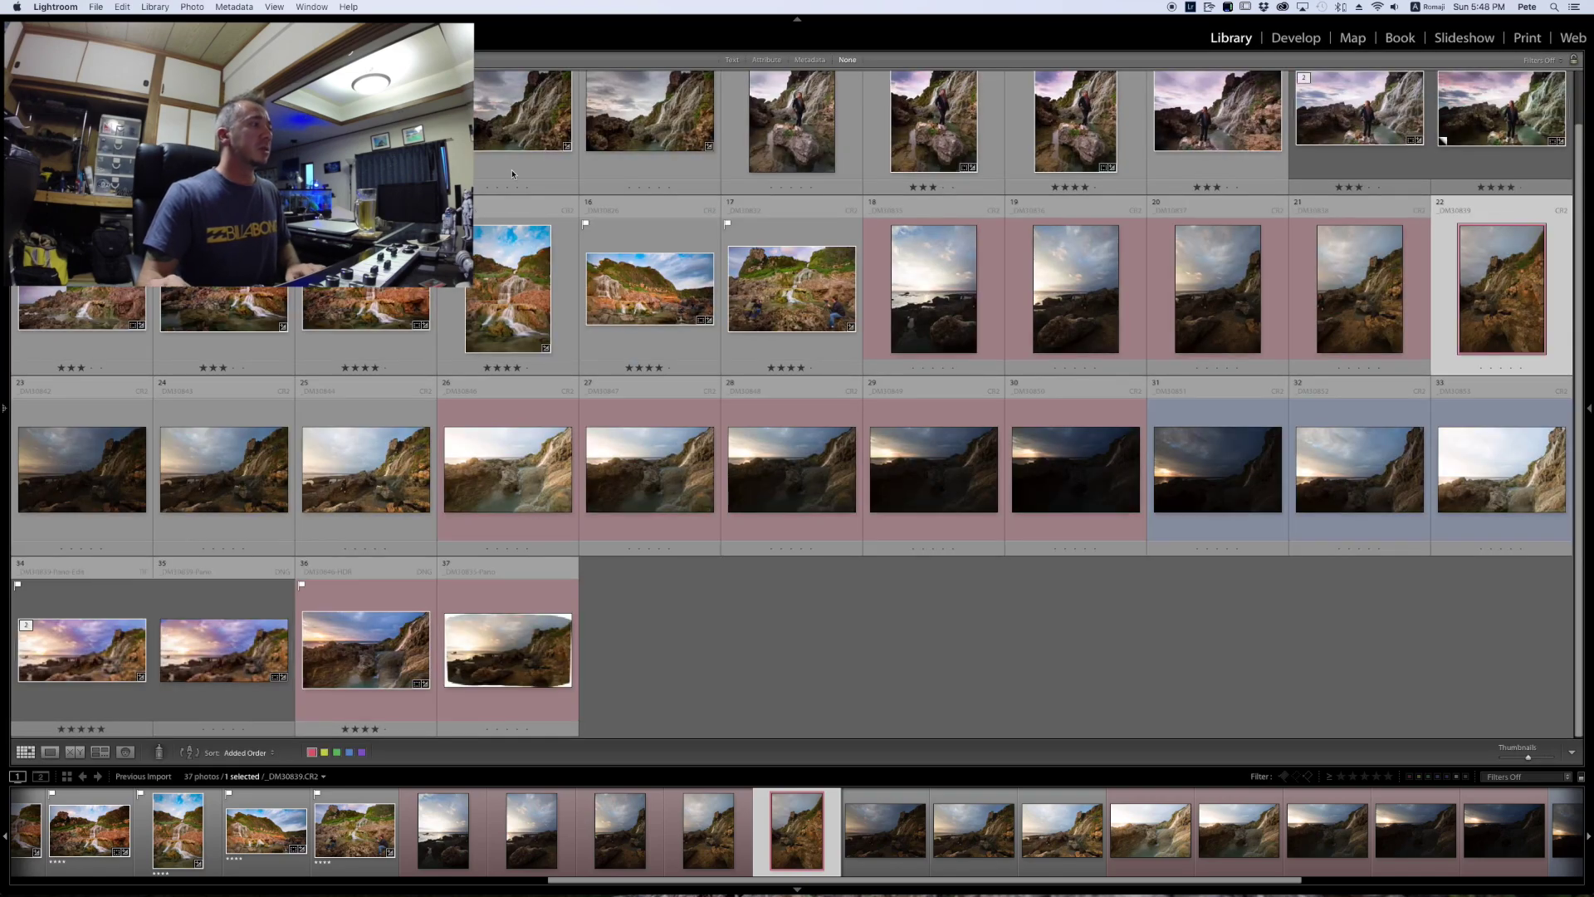
# Open _DM30835-Pano.dng in Loupe and inspect the waterfall cliff, rocks and seated woman at 1:1
pyautogui.click(520, 652)
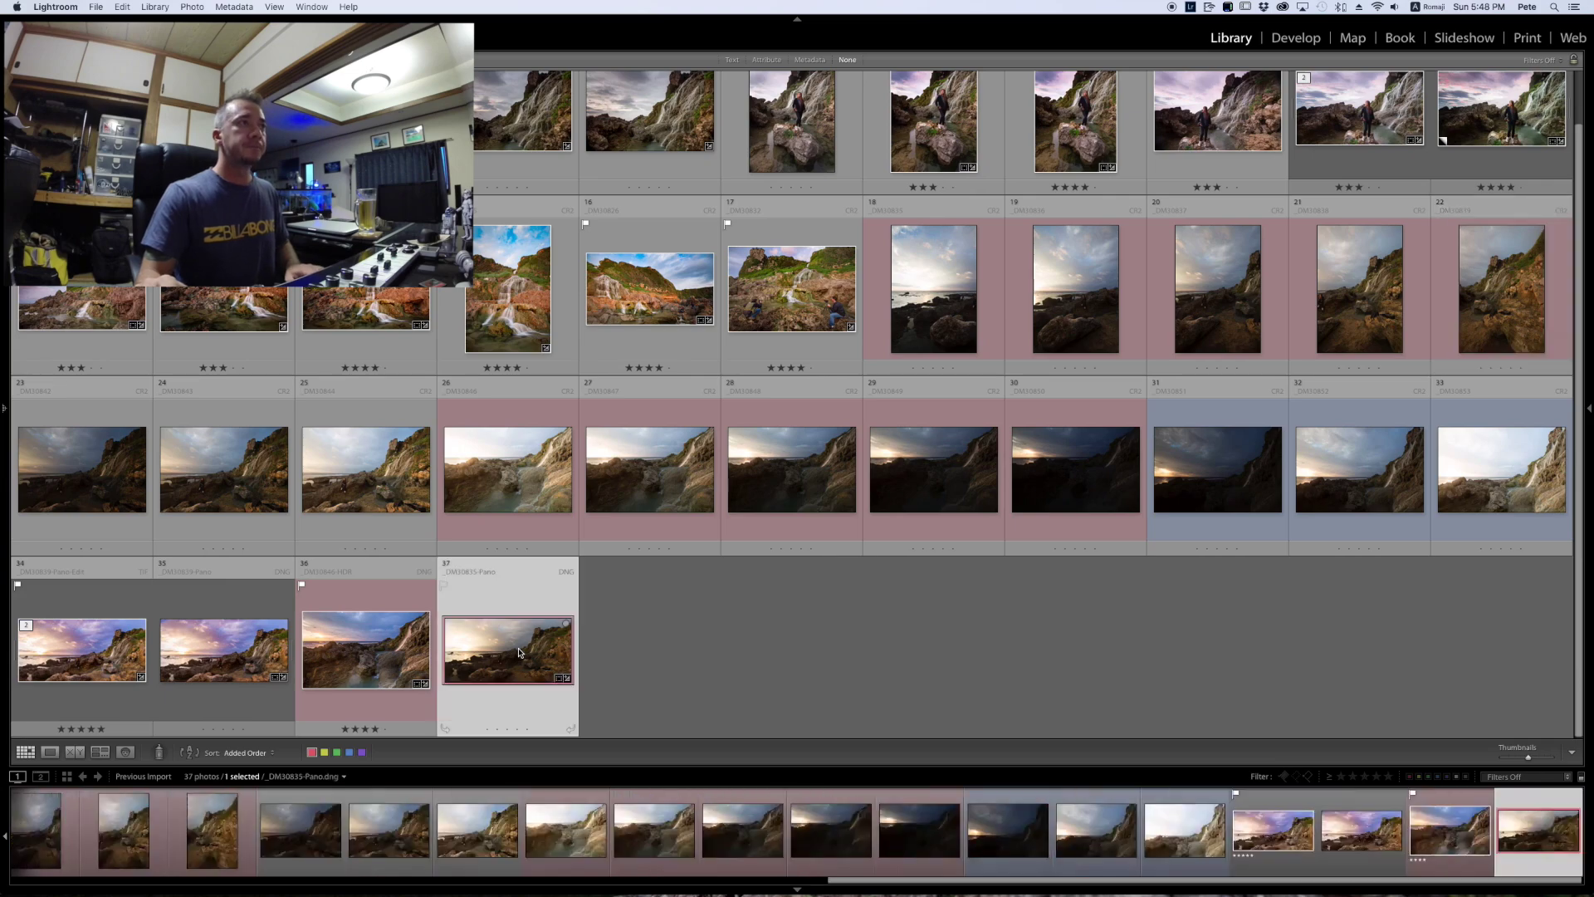
pyautogui.doubleClick(520, 653)
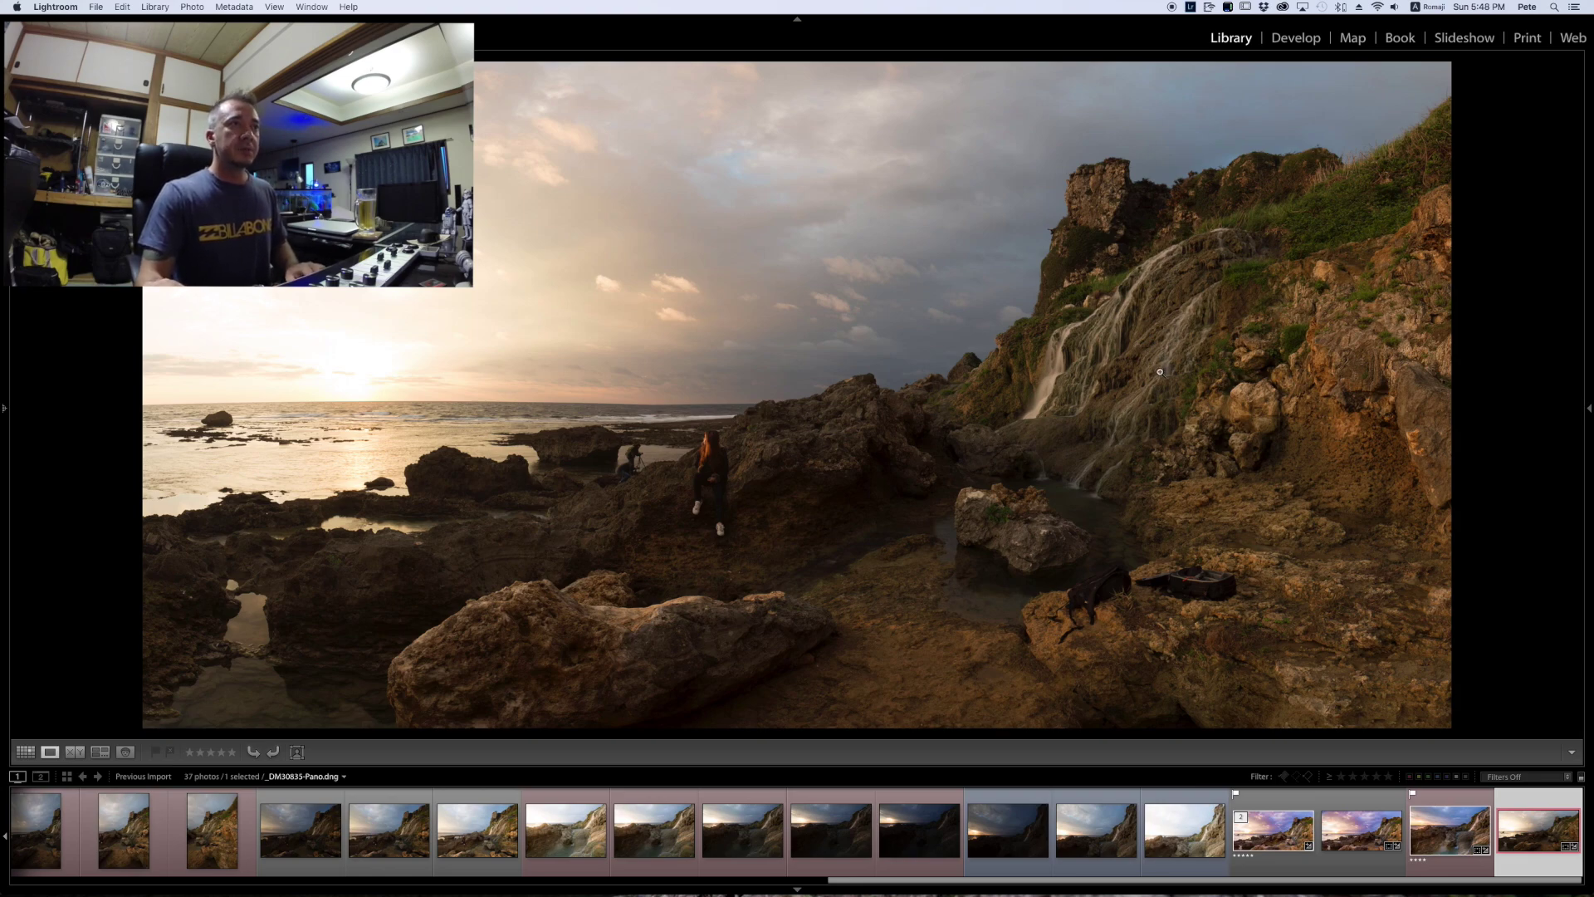
pyautogui.click(923, 406)
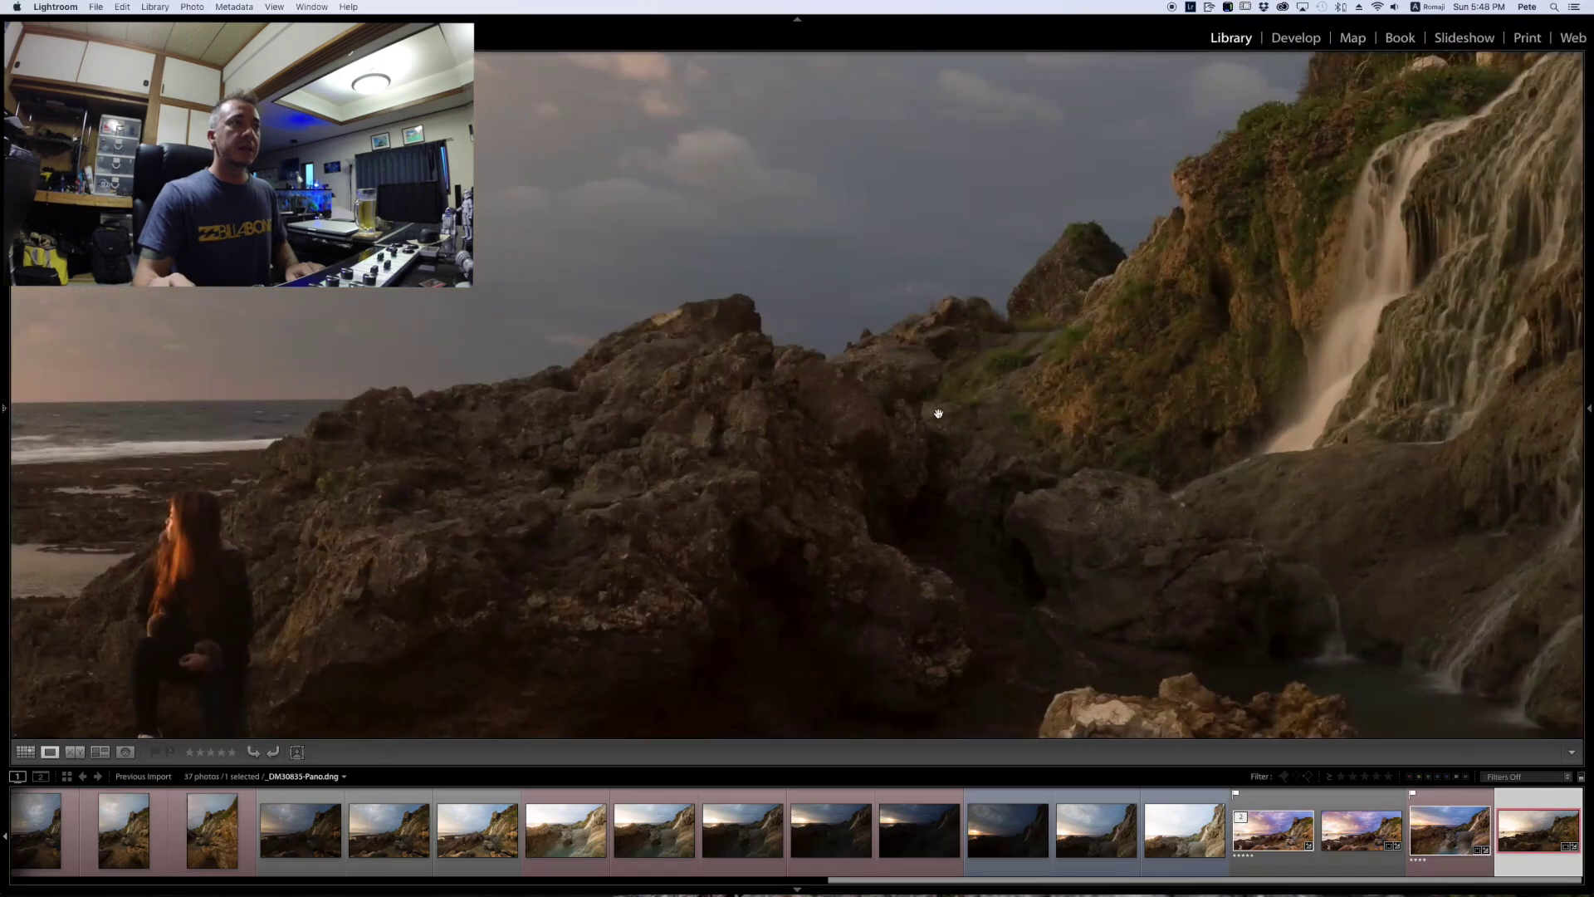
pyautogui.moveTo(943, 416); pyautogui.dragTo(495, 498)
pyautogui.moveTo(726, 327); pyautogui.dragTo(593, 574)
pyautogui.moveTo(651, 499); pyautogui.dragTo(534, 587)
pyautogui.moveTo(760, 506); pyautogui.dragTo(968, 302)
pyautogui.moveTo(926, 391); pyautogui.dragTo(1174, 395)
pyautogui.moveTo(686, 370); pyautogui.dragTo(1153, 381)
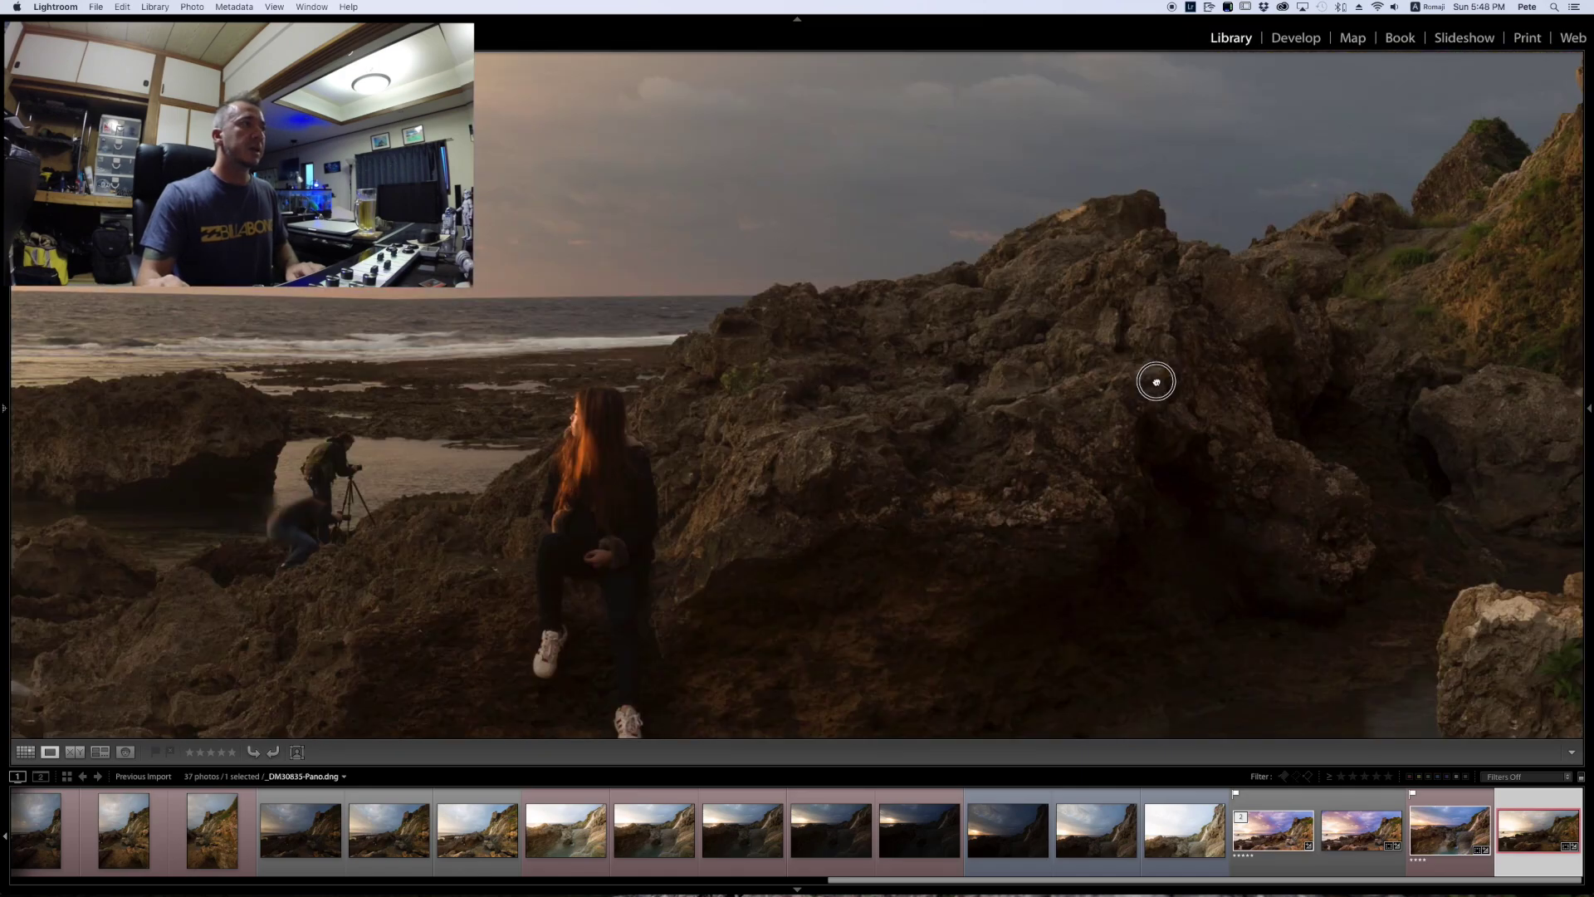
pyautogui.moveTo(855, 477); pyautogui.dragTo(372, 444)
pyautogui.moveTo(835, 373); pyautogui.dragTo(590, 338)
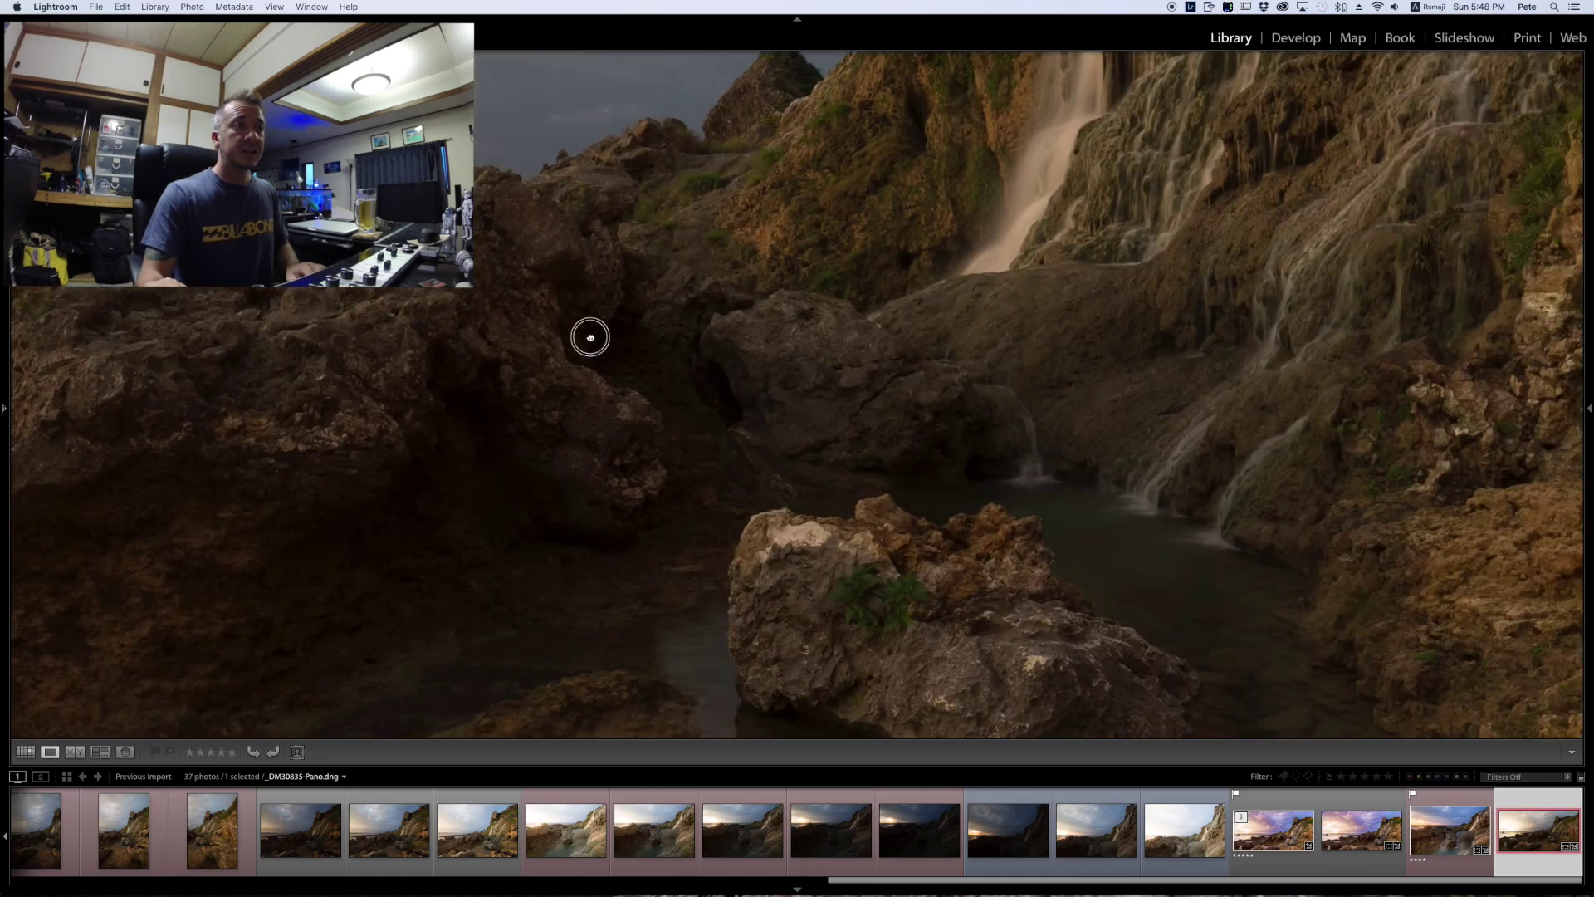
pyautogui.click(614, 357)
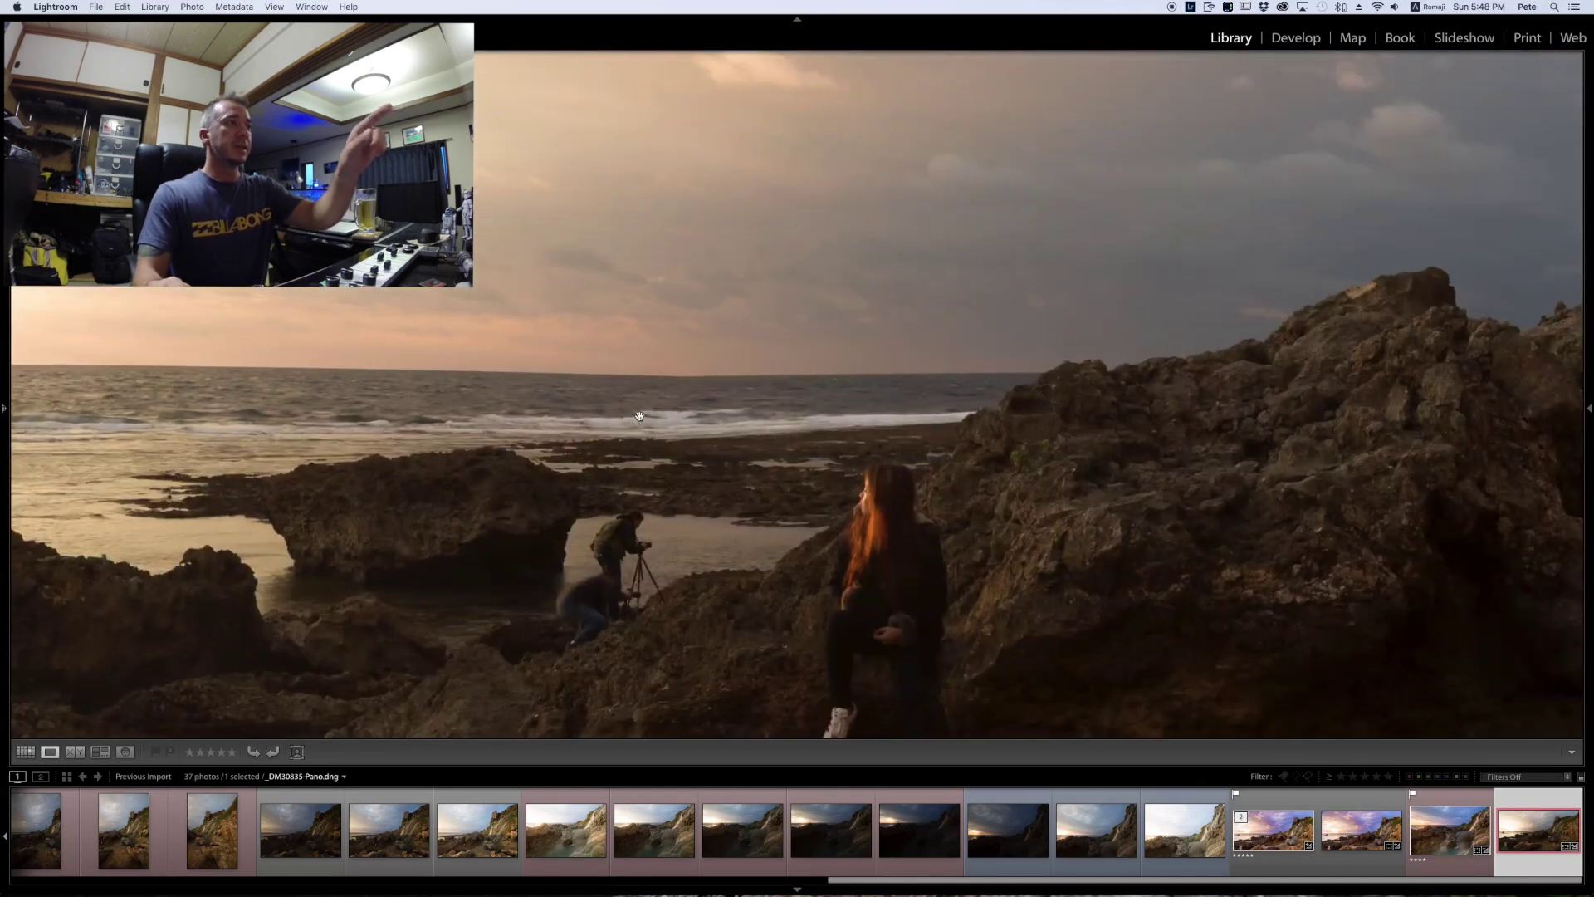
# Zoom in near the sea horizon to check the photographer, then fit the full panorama
pyautogui.click(628, 423)
pyautogui.moveTo(628, 423); pyautogui.dragTo(688, 380)
pyautogui.click(719, 439)
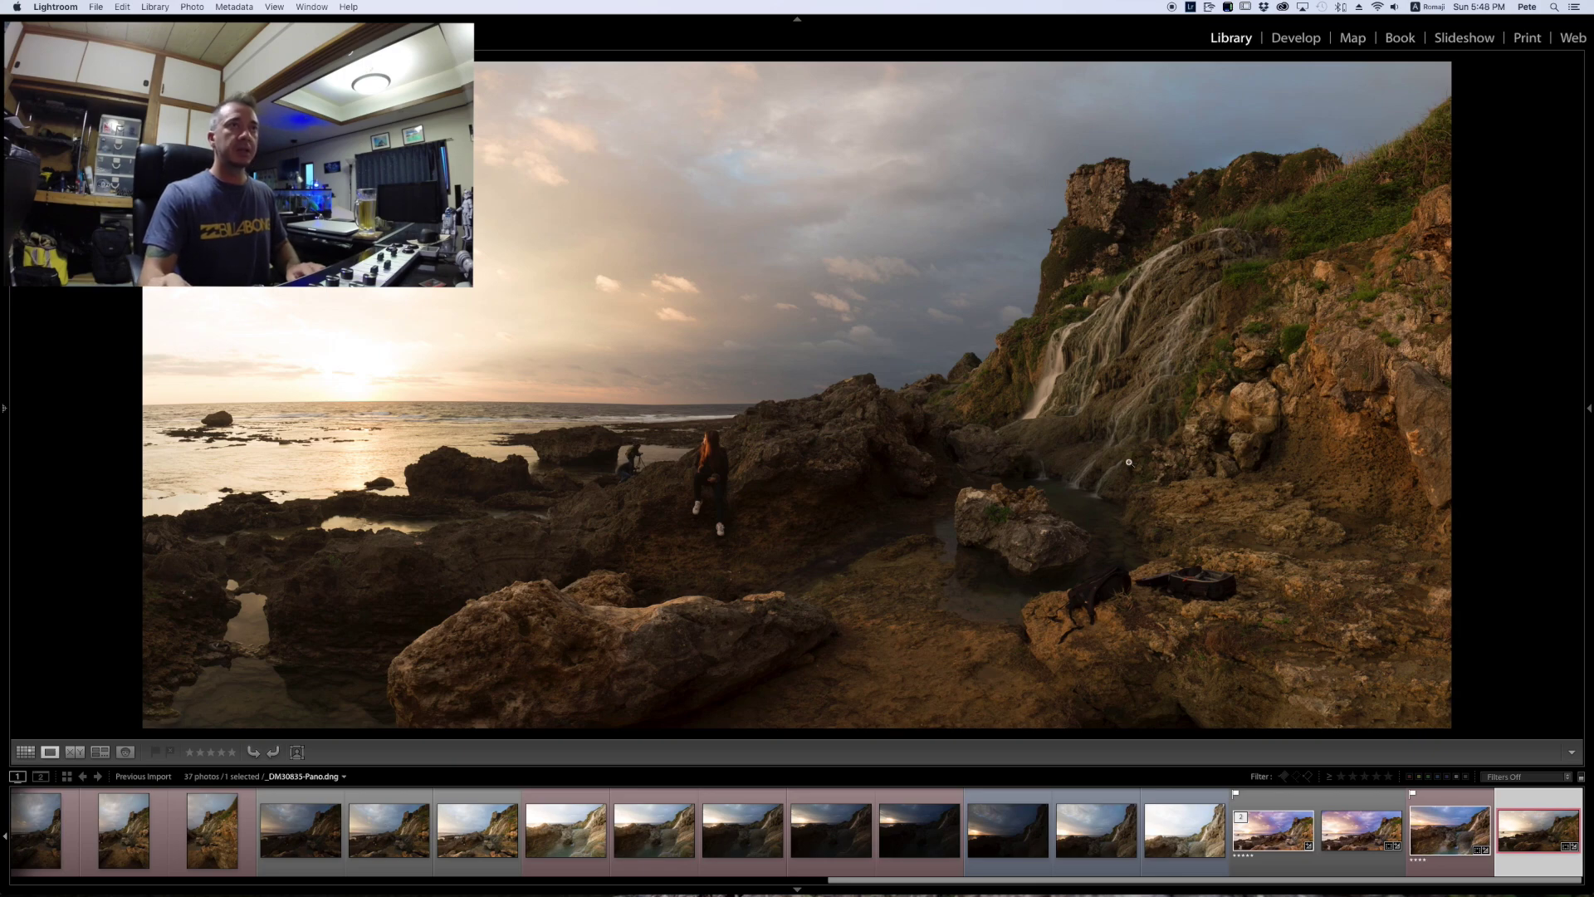
# Switch to the Develop module with the panorama
pyautogui.press('d')
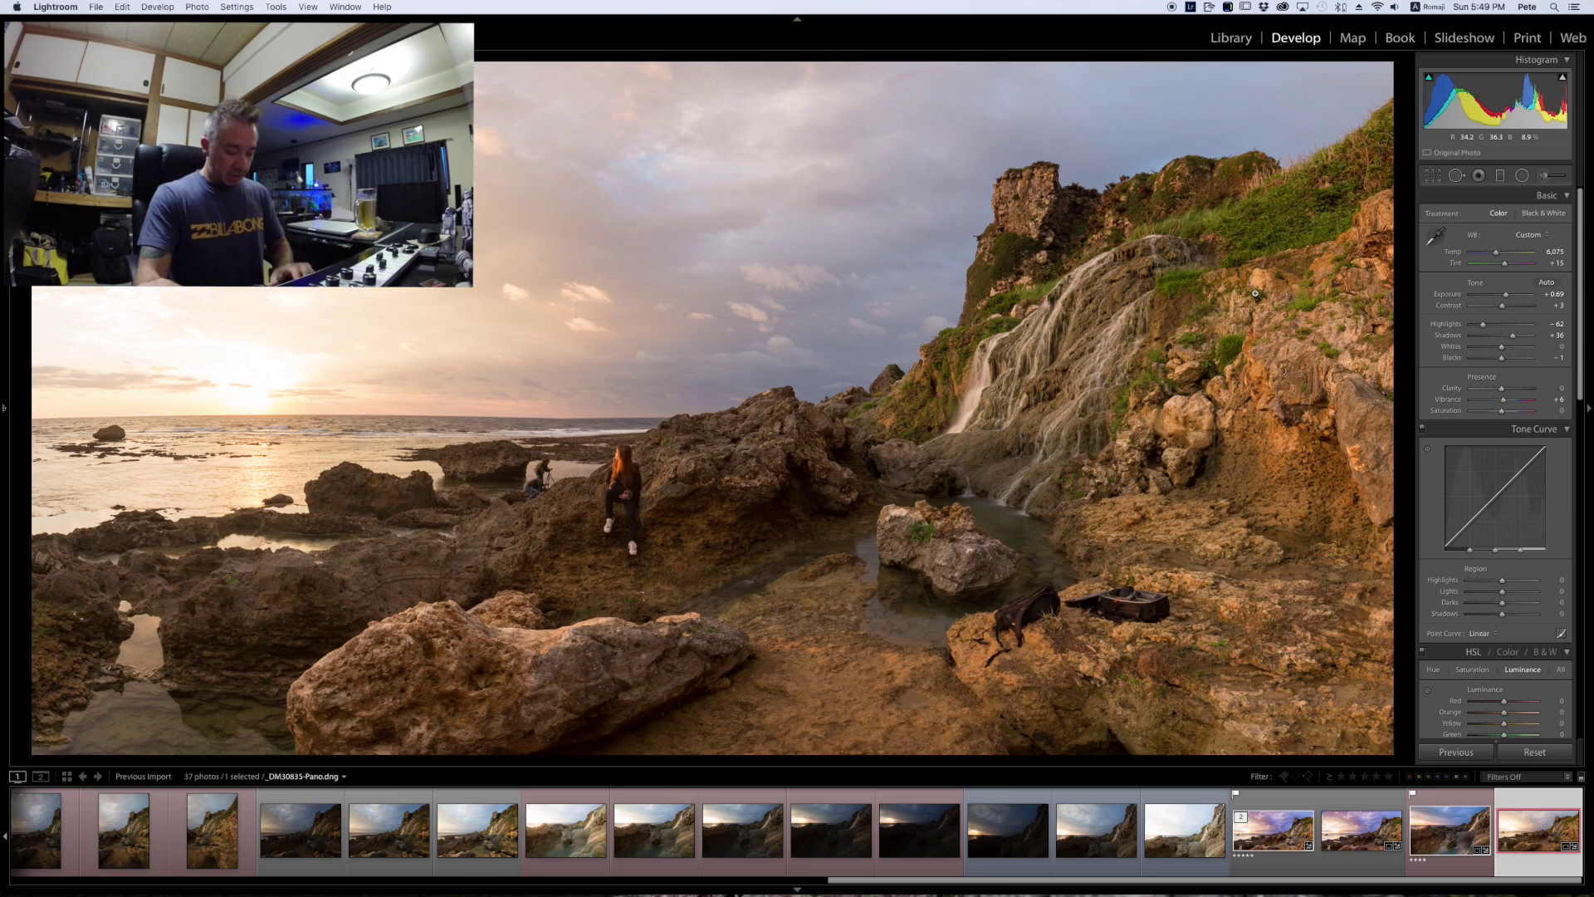
# Set up an Adjustment Brush with Exposure -0.53, Dehaze 18 and Tint 10
pyautogui.press('k')
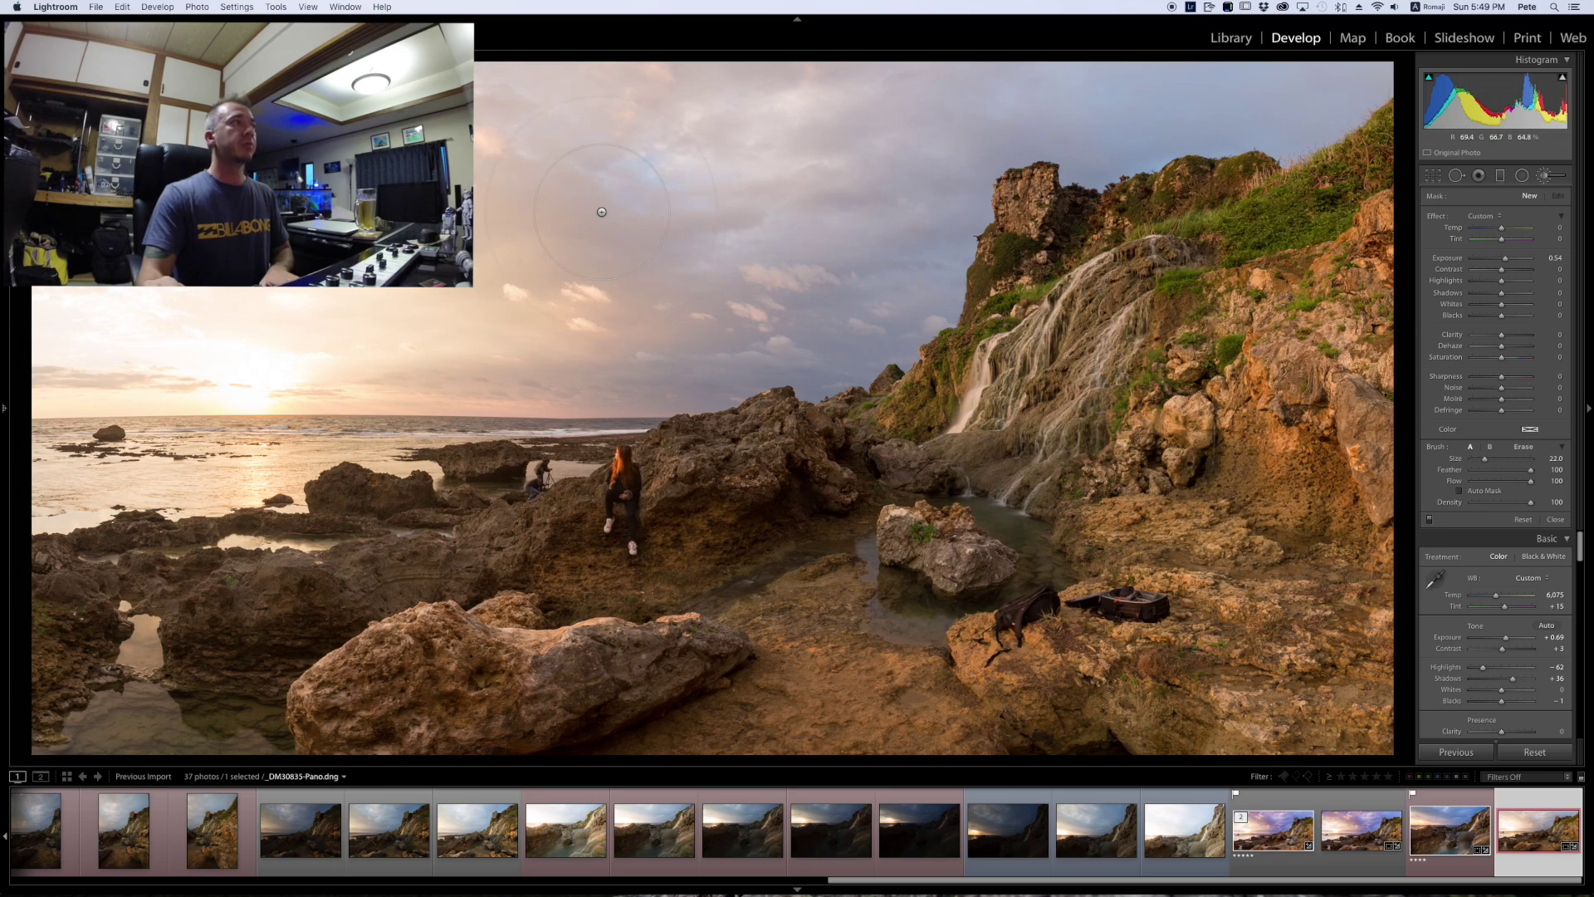
pyautogui.doubleClick(1501, 259)
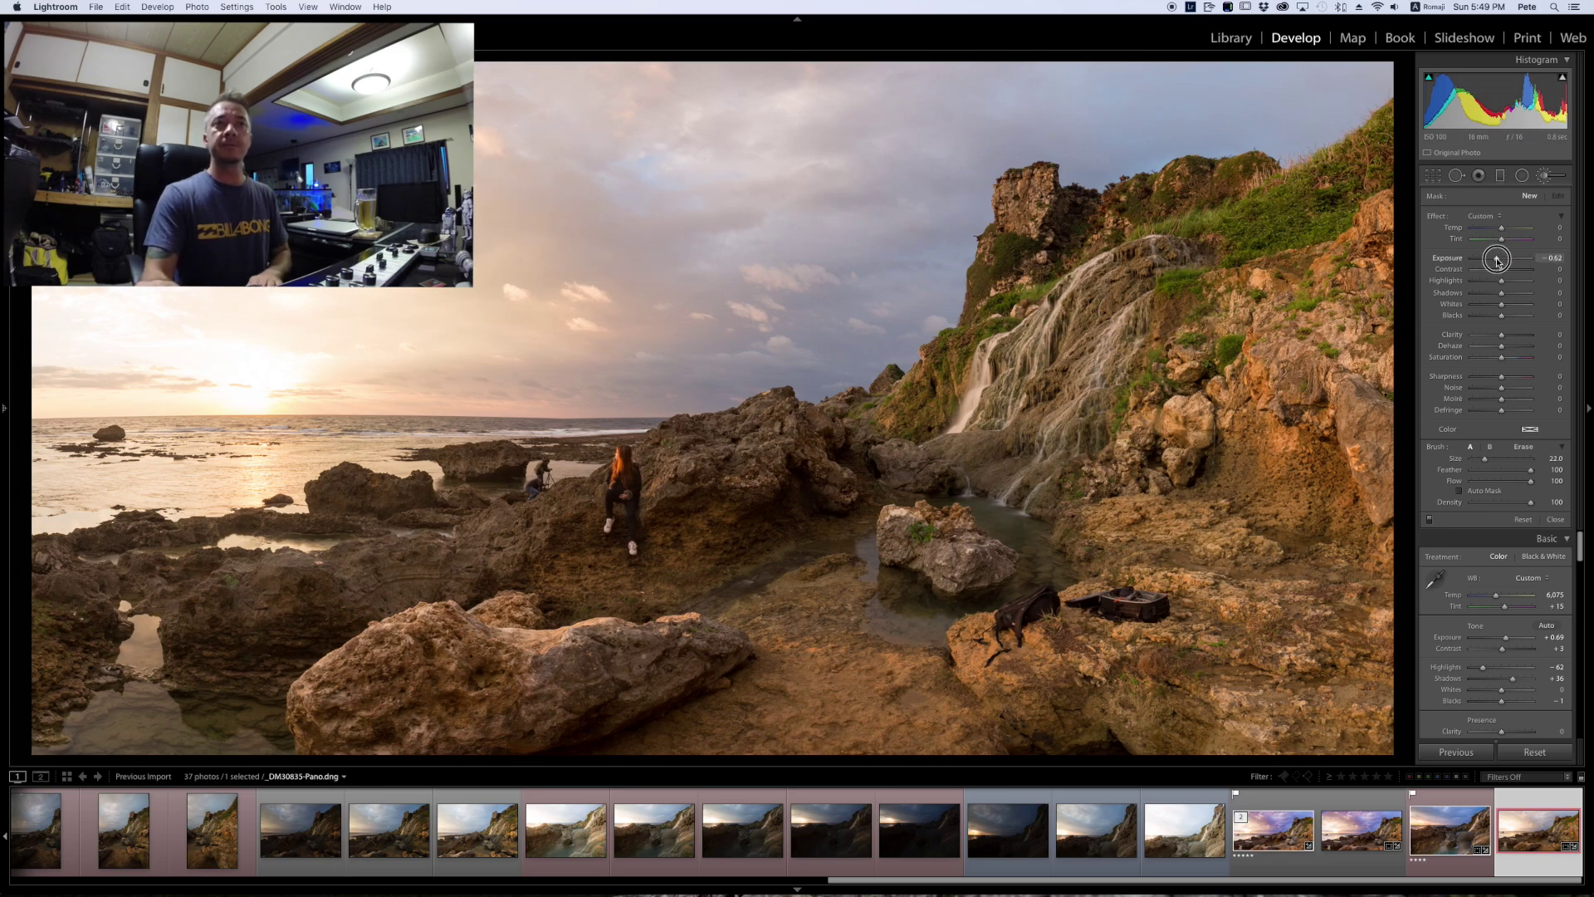
pyautogui.moveTo(1501, 259); pyautogui.dragTo(1497, 259)
pyautogui.moveTo(1502, 347); pyautogui.dragTo(1507, 349)
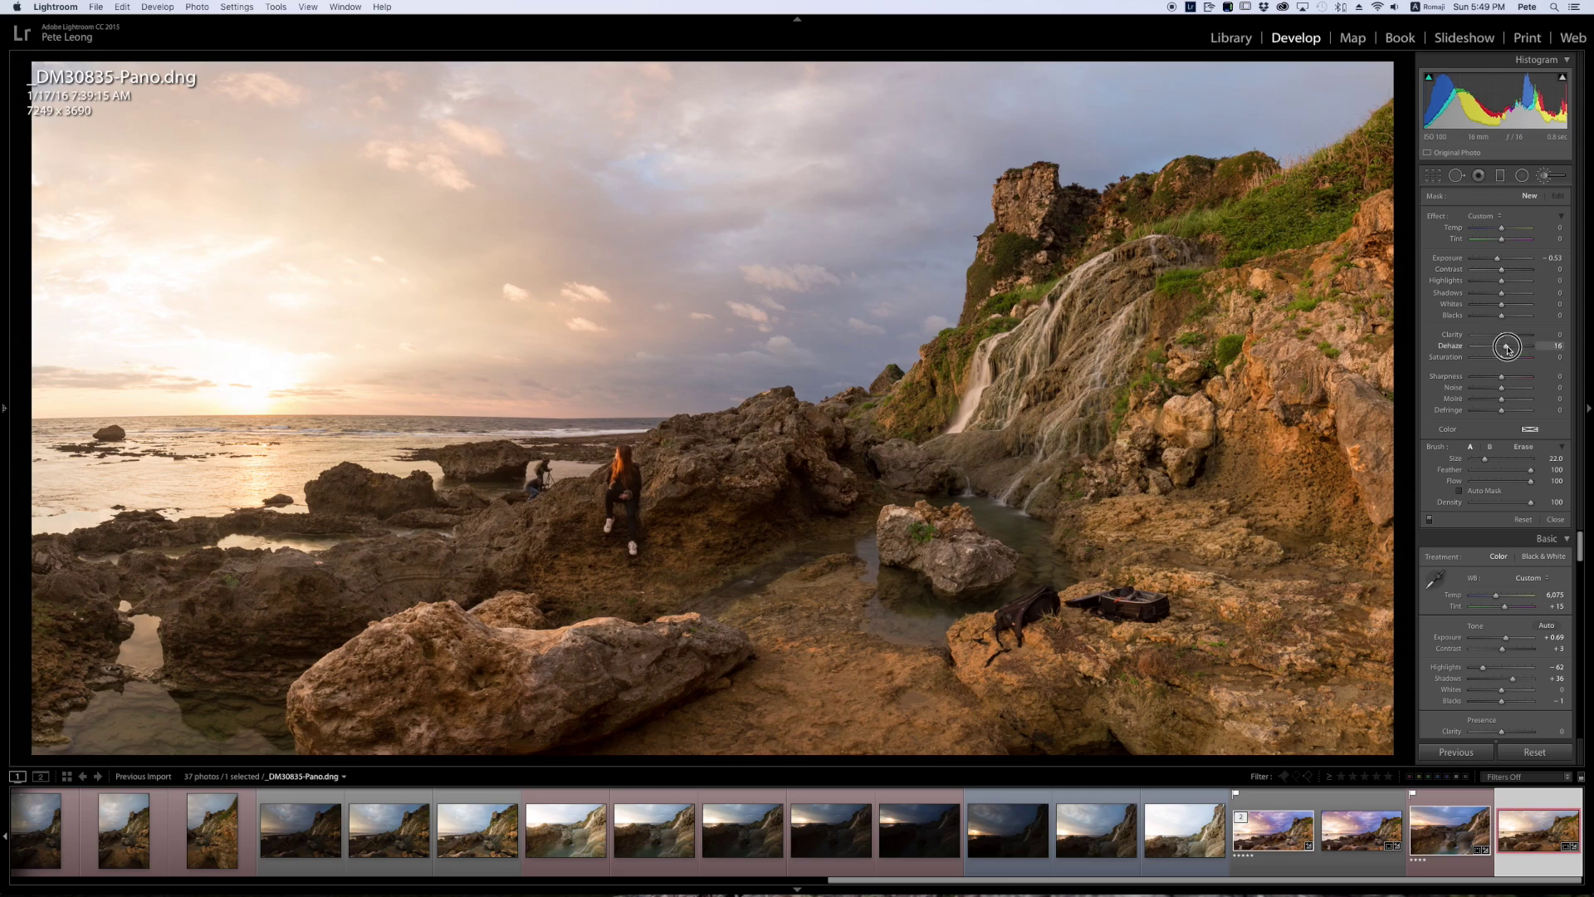
pyautogui.click(1504, 238)
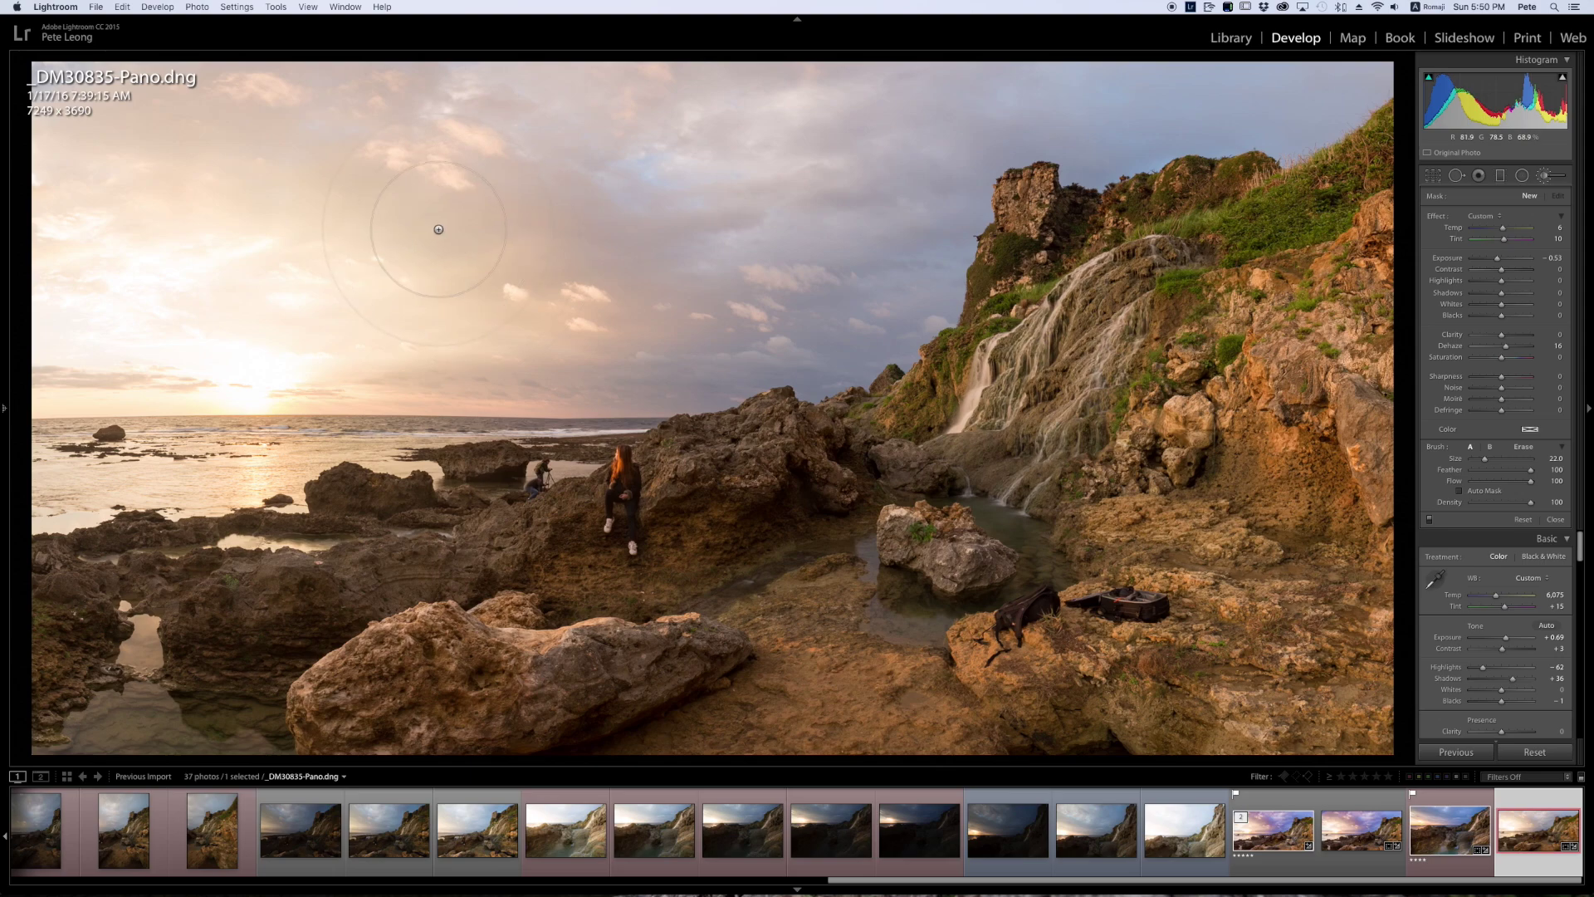
# Paint the darkening brush across the left and middle of the sky
pyautogui.scroll(2, 439, 229)
pyautogui.moveTo(439, 229)
pyautogui.mouseDown()
pyautogui.moveTo(185, 189)
pyautogui.moveTo(252, 126)
pyautogui.moveTo(184, 111)
pyautogui.moveTo(29, 188)
pyautogui.mouseUp()
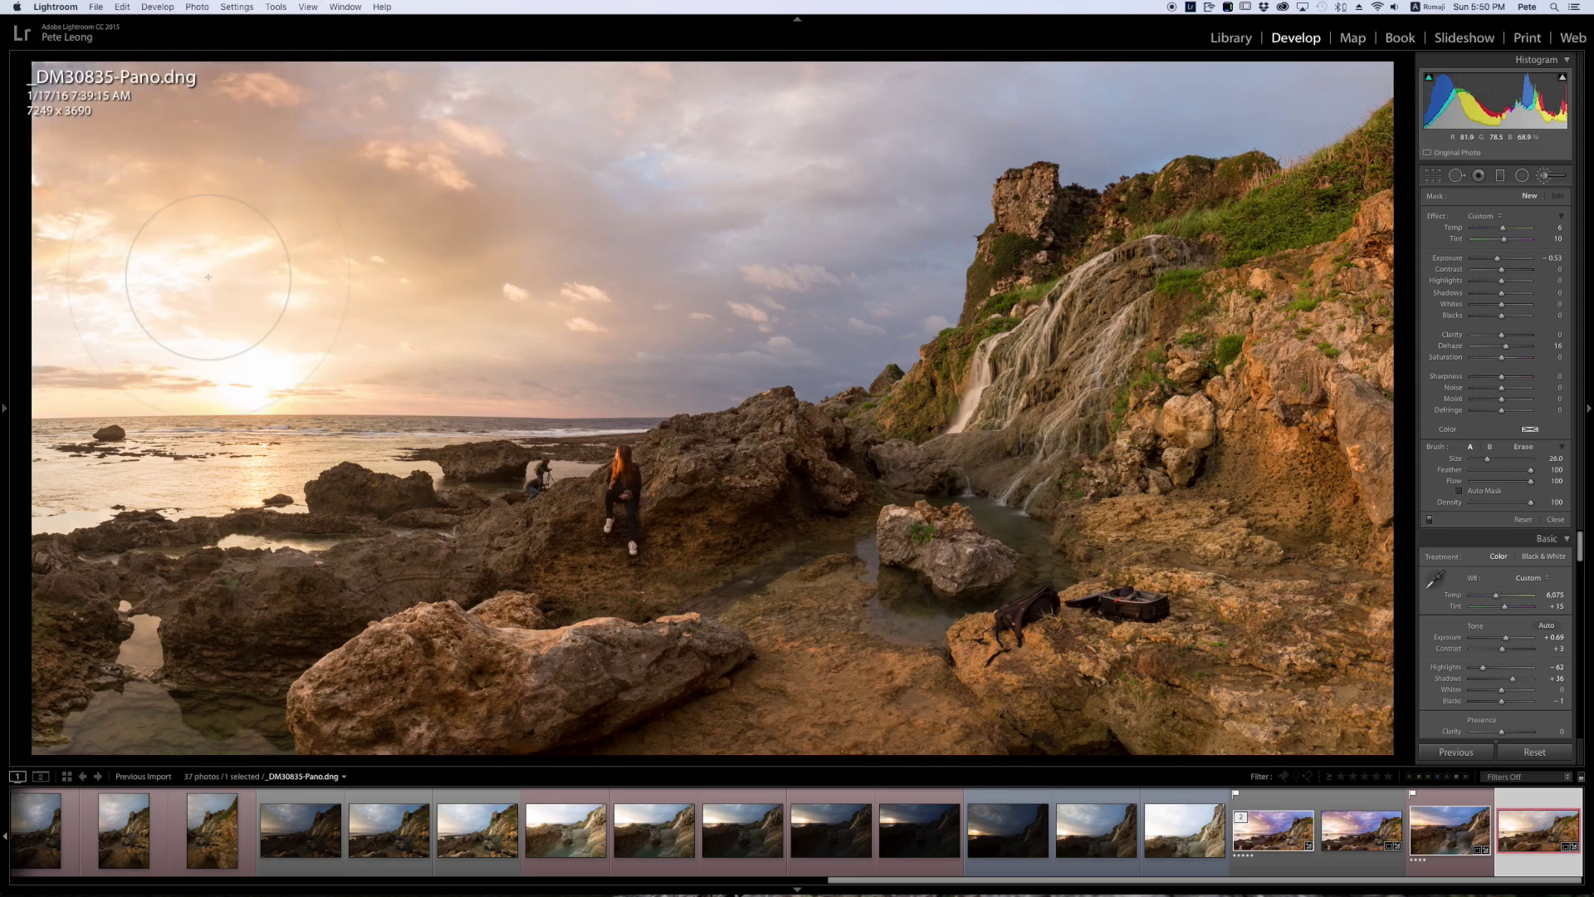
pyautogui.moveTo(415, 266)
pyautogui.mouseDown()
pyautogui.moveTo(707, 265)
pyautogui.moveTo(656, 245)
pyautogui.moveTo(545, 115)
pyautogui.moveTo(491, 118)
pyautogui.moveTo(732, 101)
pyautogui.moveTo(629, 161)
pyautogui.moveTo(701, 165)
pyautogui.moveTo(827, 89)
pyautogui.moveTo(945, 53)
pyautogui.moveTo(1207, 45)
pyautogui.moveTo(1189, 19)
pyautogui.moveTo(984, 10)
pyautogui.moveTo(833, 53)
pyautogui.moveTo(804, 102)
pyautogui.mouseUp()
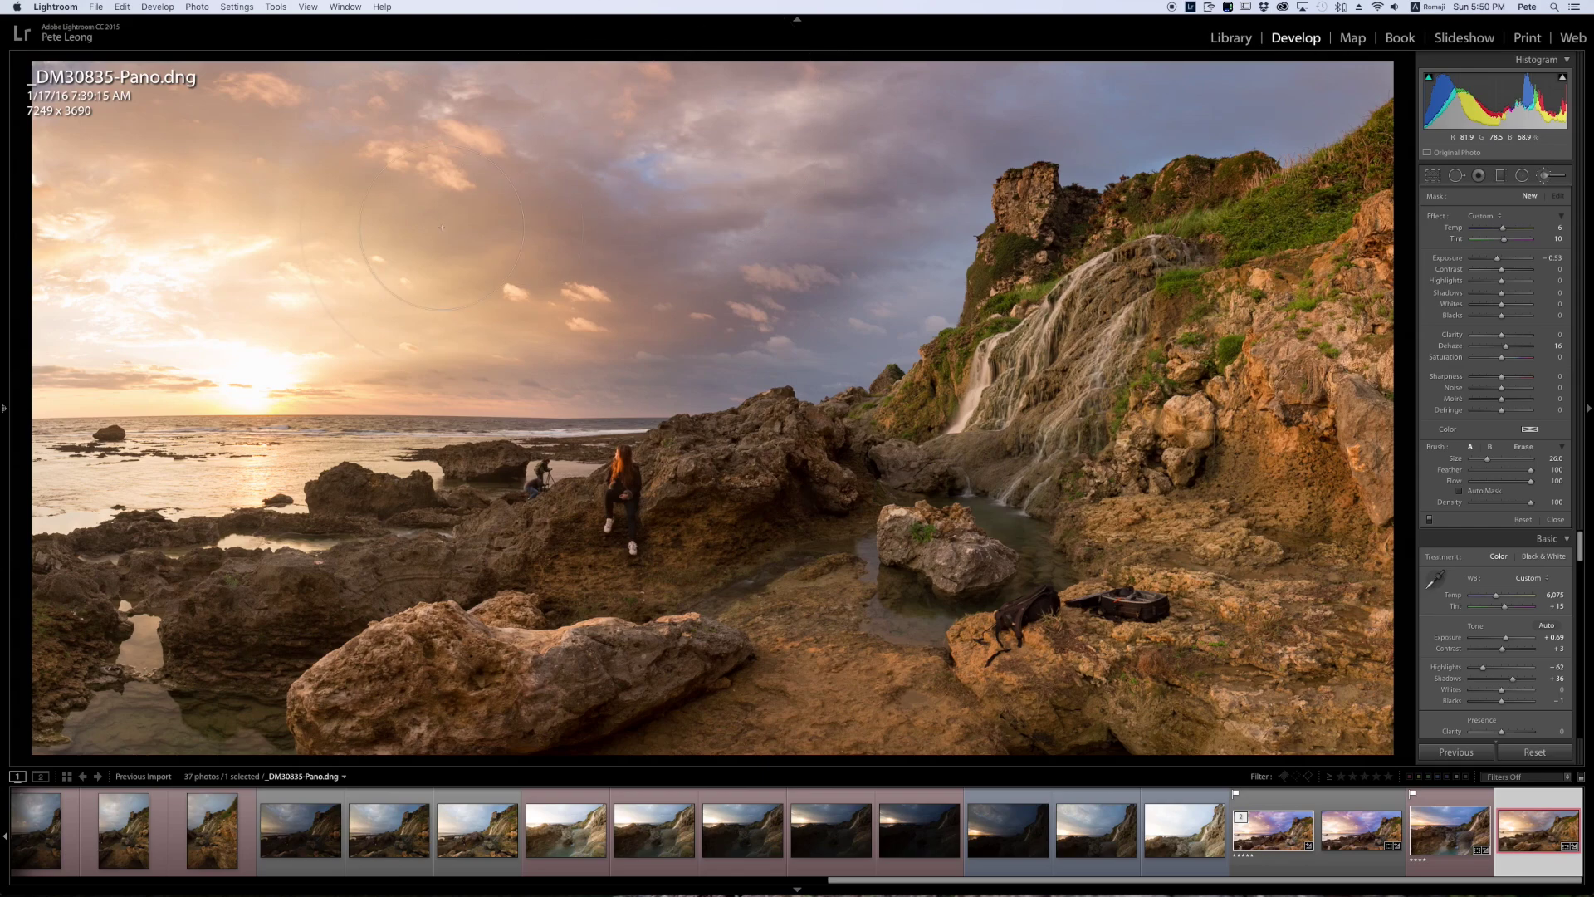
# Enable Auto Mask, paint the remaining sky by the cliff, horizon and sun, then check the mask overlay
pyautogui.moveTo(439, 229); pyautogui.dragTo(390, 281)
pyautogui.click(1460, 490)
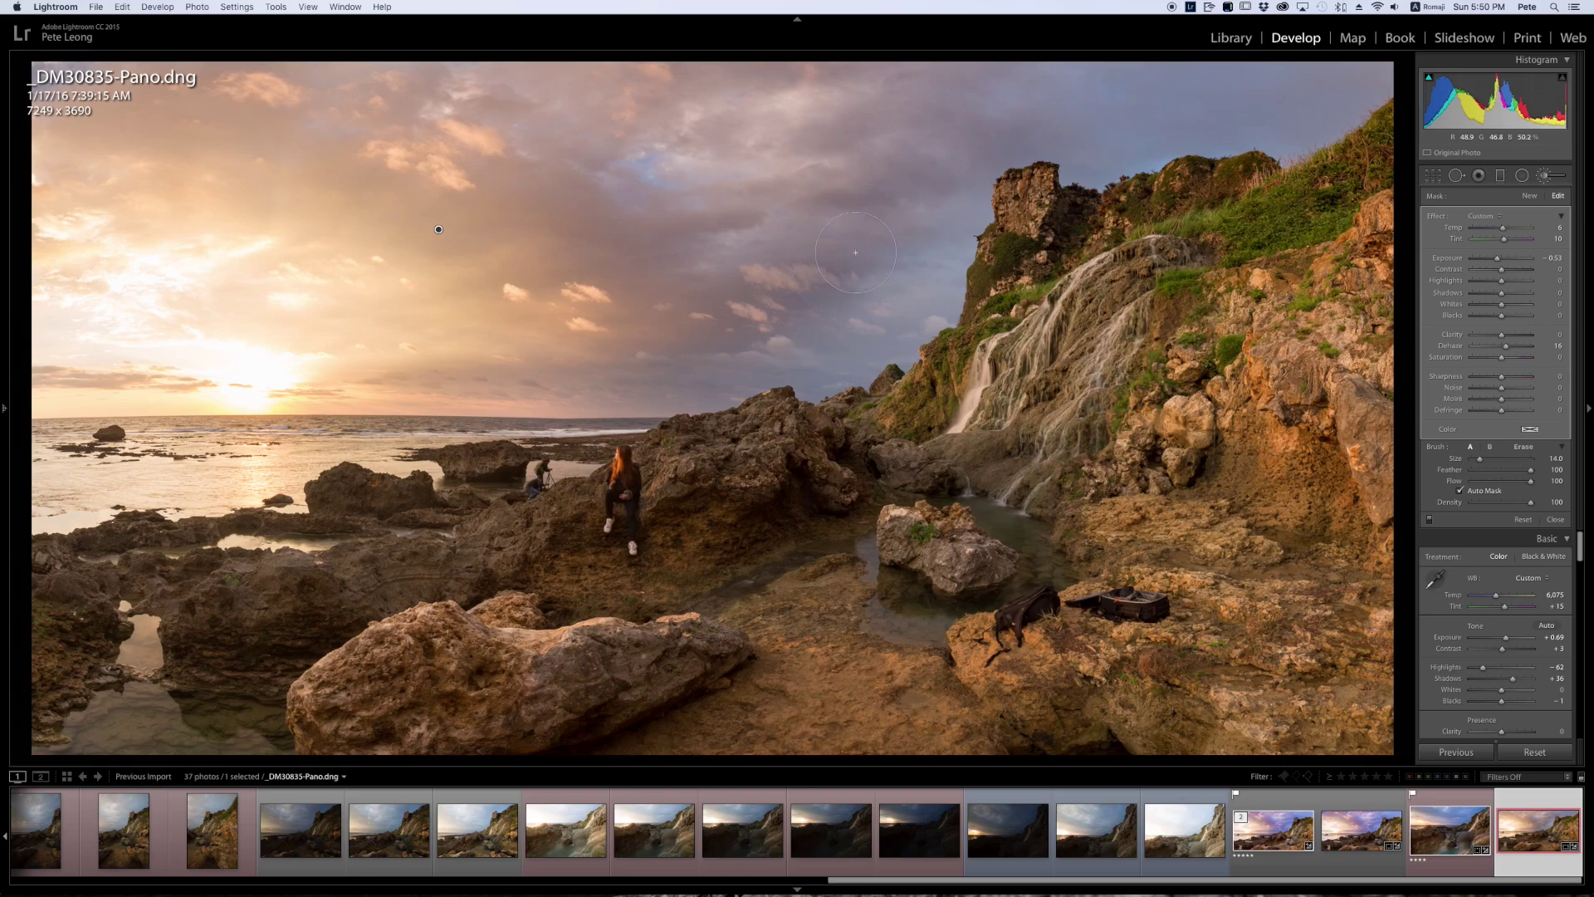
pyautogui.moveTo(930, 217)
pyautogui.mouseDown()
pyautogui.moveTo(923, 258)
pyautogui.moveTo(939, 215)
pyautogui.moveTo(922, 247)
pyautogui.moveTo(935, 219)
pyautogui.moveTo(945, 233)
pyautogui.moveTo(870, 316)
pyautogui.moveTo(878, 337)
pyautogui.moveTo(894, 303)
pyautogui.moveTo(859, 319)
pyautogui.mouseUp()
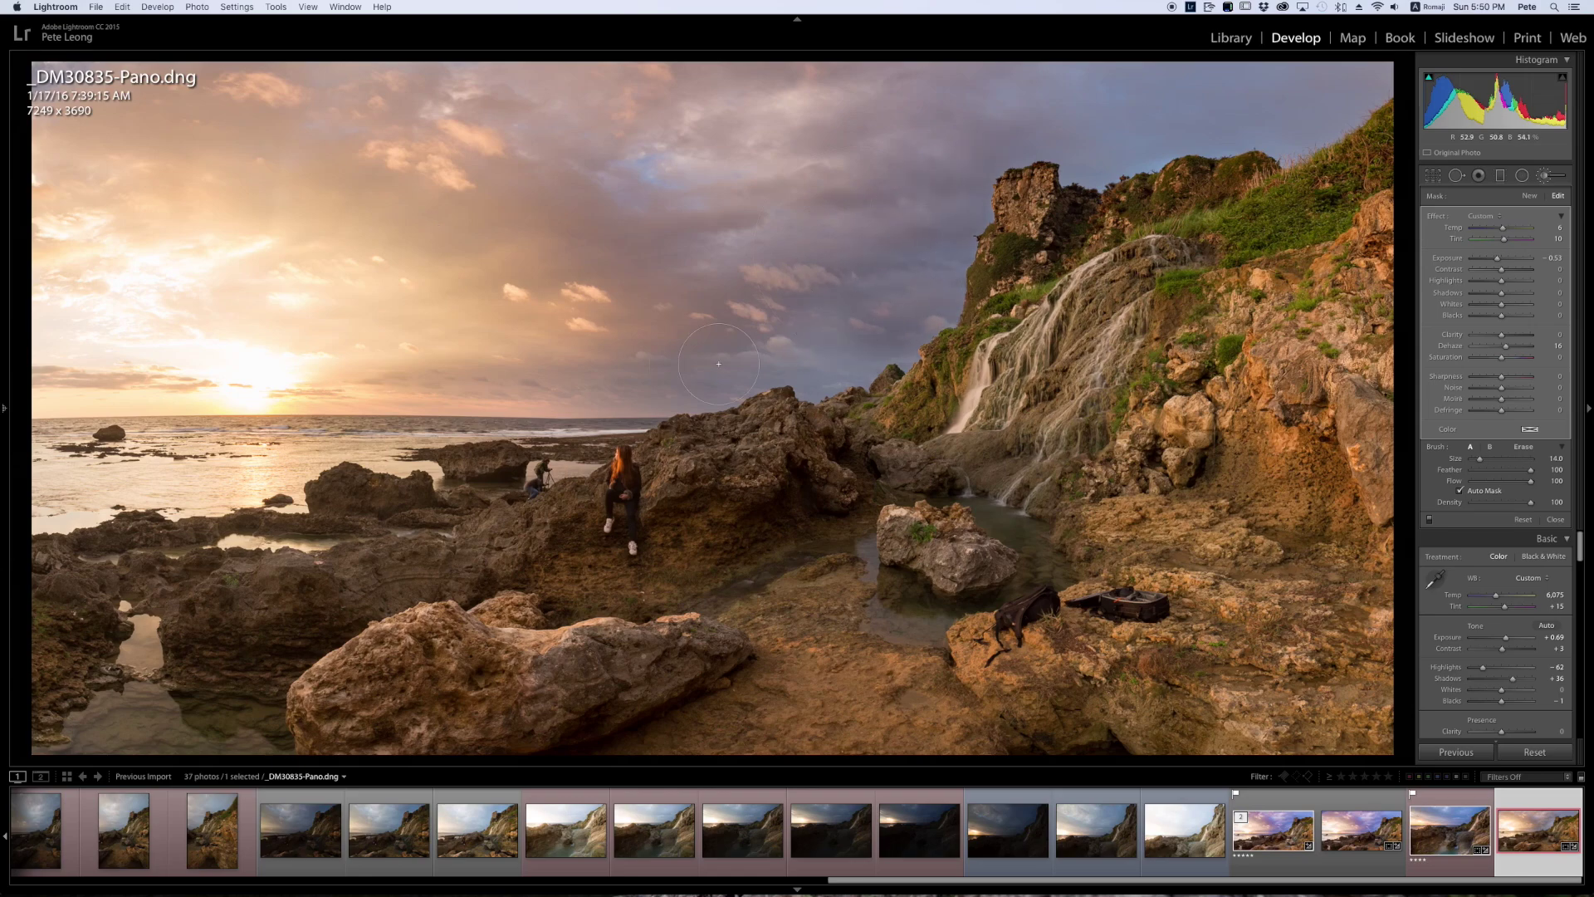
pyautogui.moveTo(630, 362)
pyautogui.mouseDown()
pyautogui.moveTo(789, 349)
pyautogui.moveTo(855, 324)
pyautogui.moveTo(920, 261)
pyautogui.mouseUp()
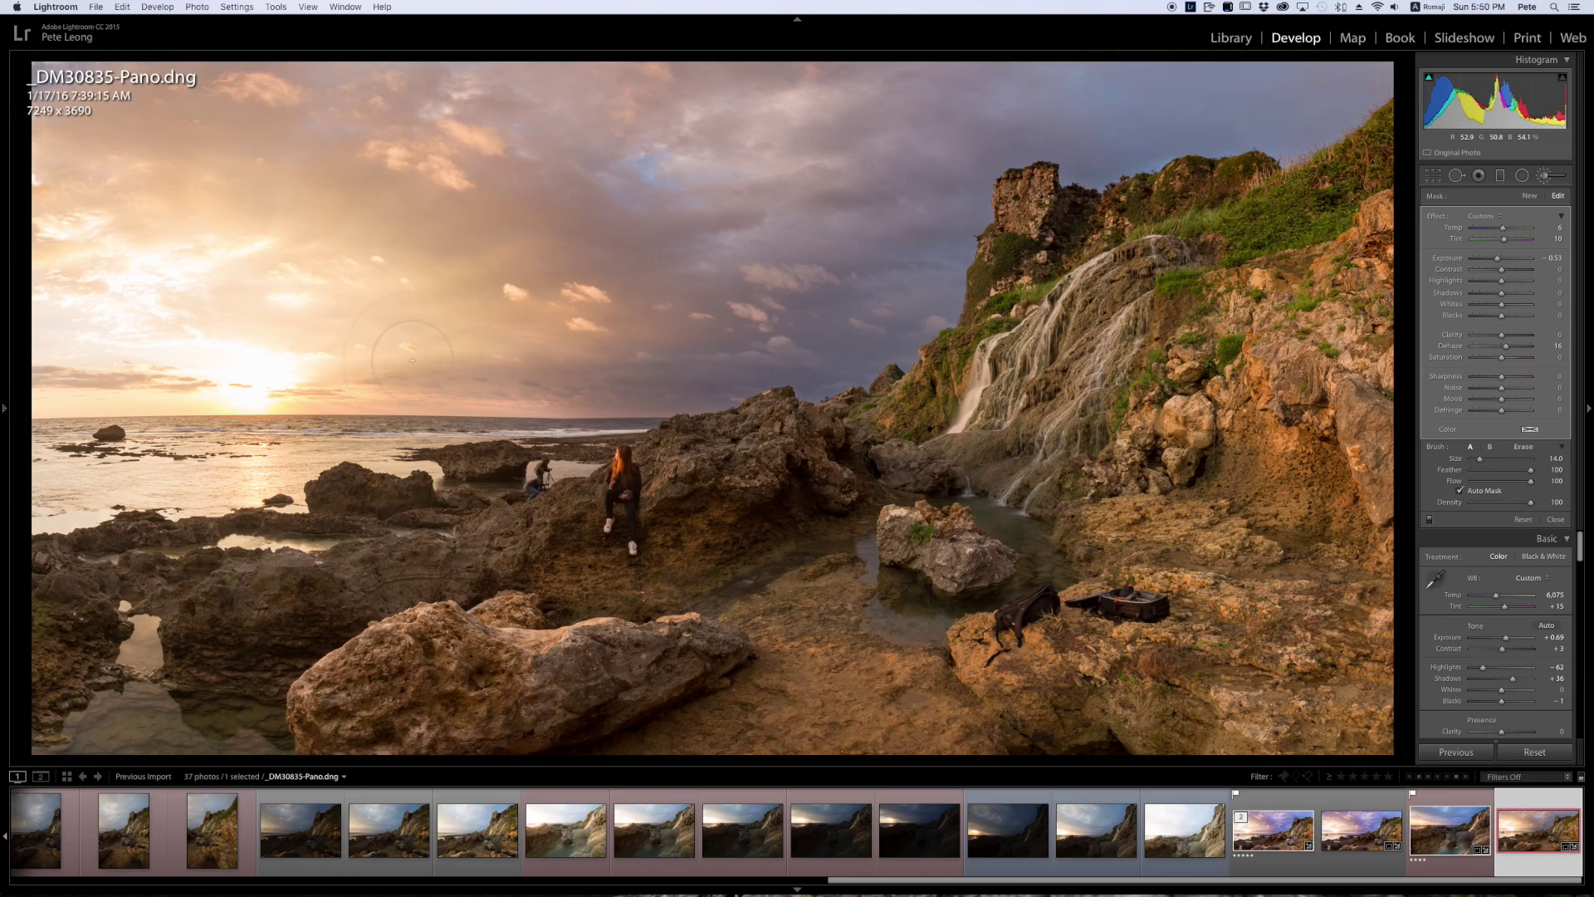
pyautogui.moveTo(439, 230)
pyautogui.mouseDown()
pyautogui.moveTo(340, 46)
pyautogui.moveTo(843, 50)
pyautogui.moveTo(913, 240)
pyautogui.mouseUp()
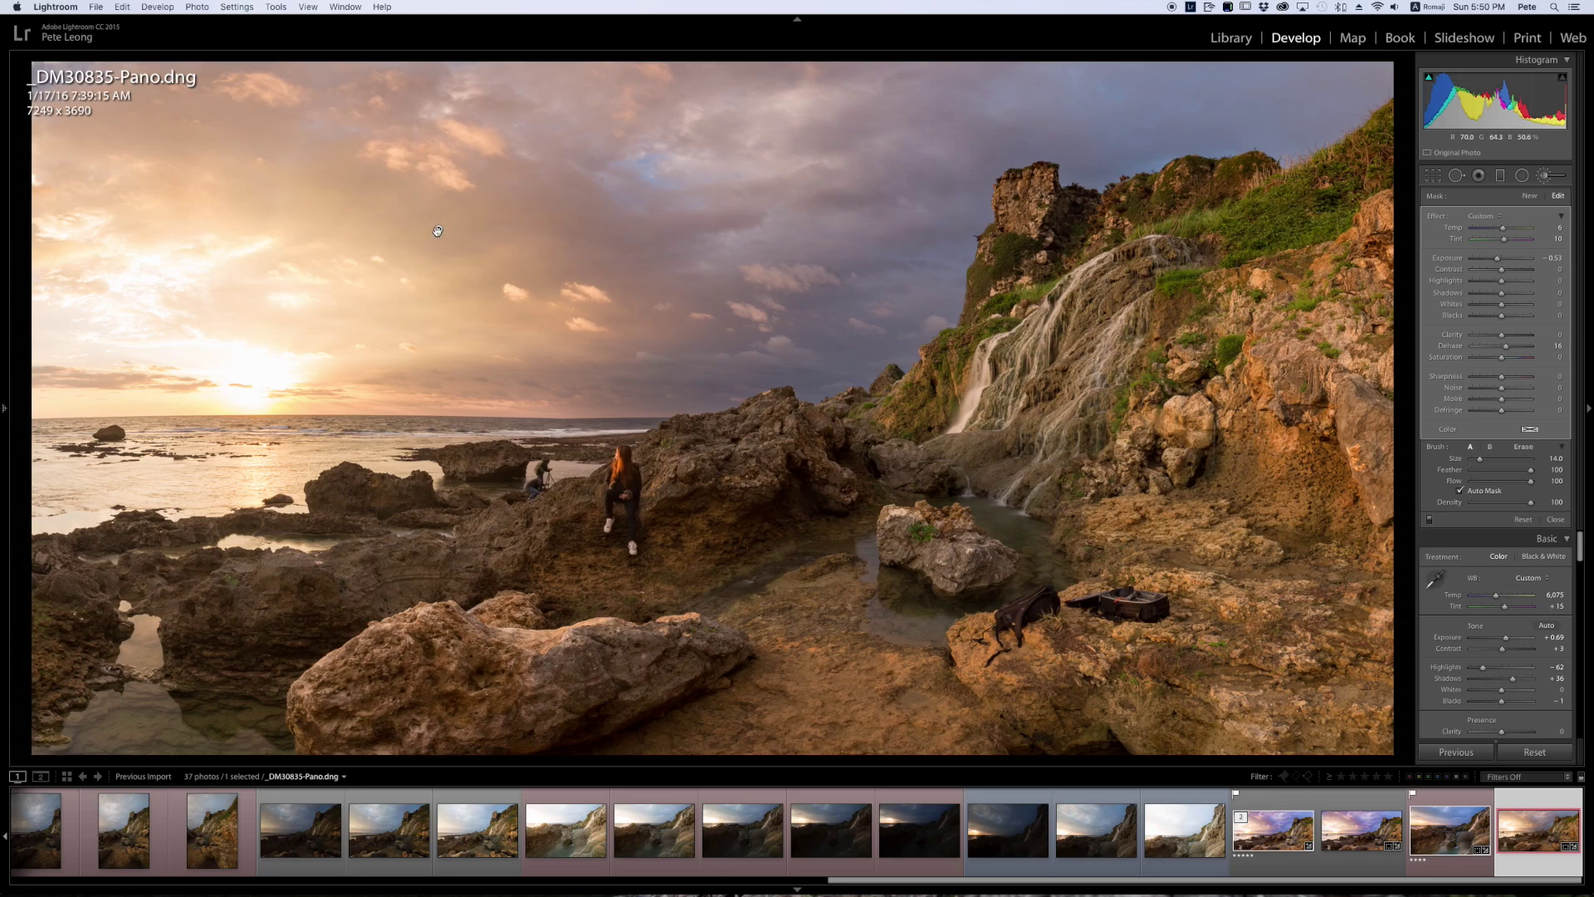
pyautogui.press('o')
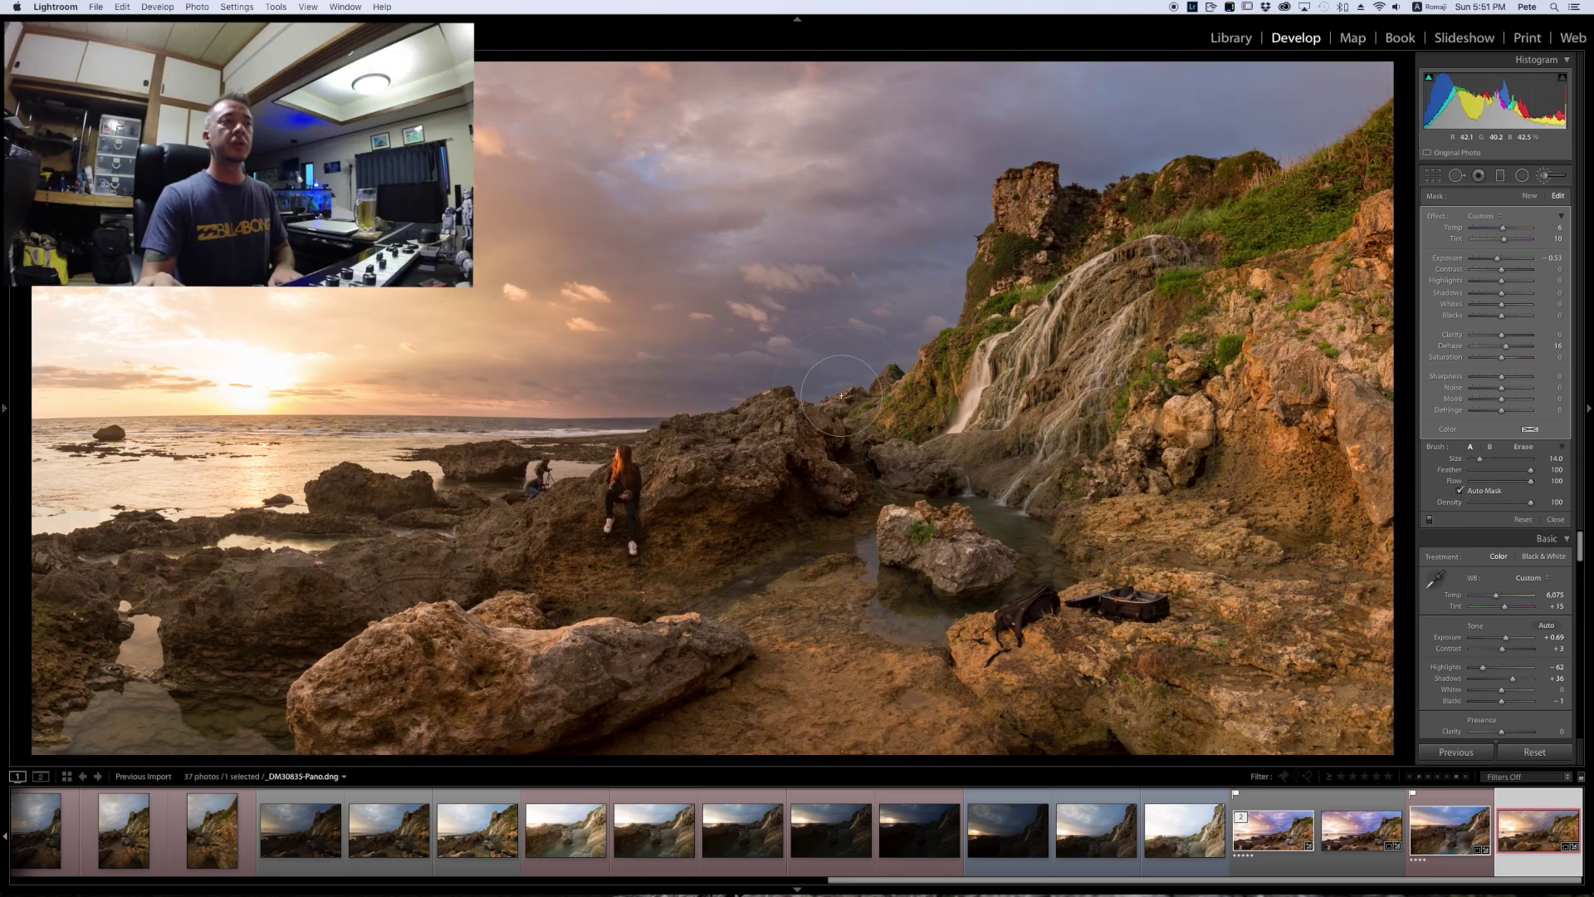
# Close the brush and heal out the bag on the rock beside the dog with Spot Removal
pyautogui.press('k')
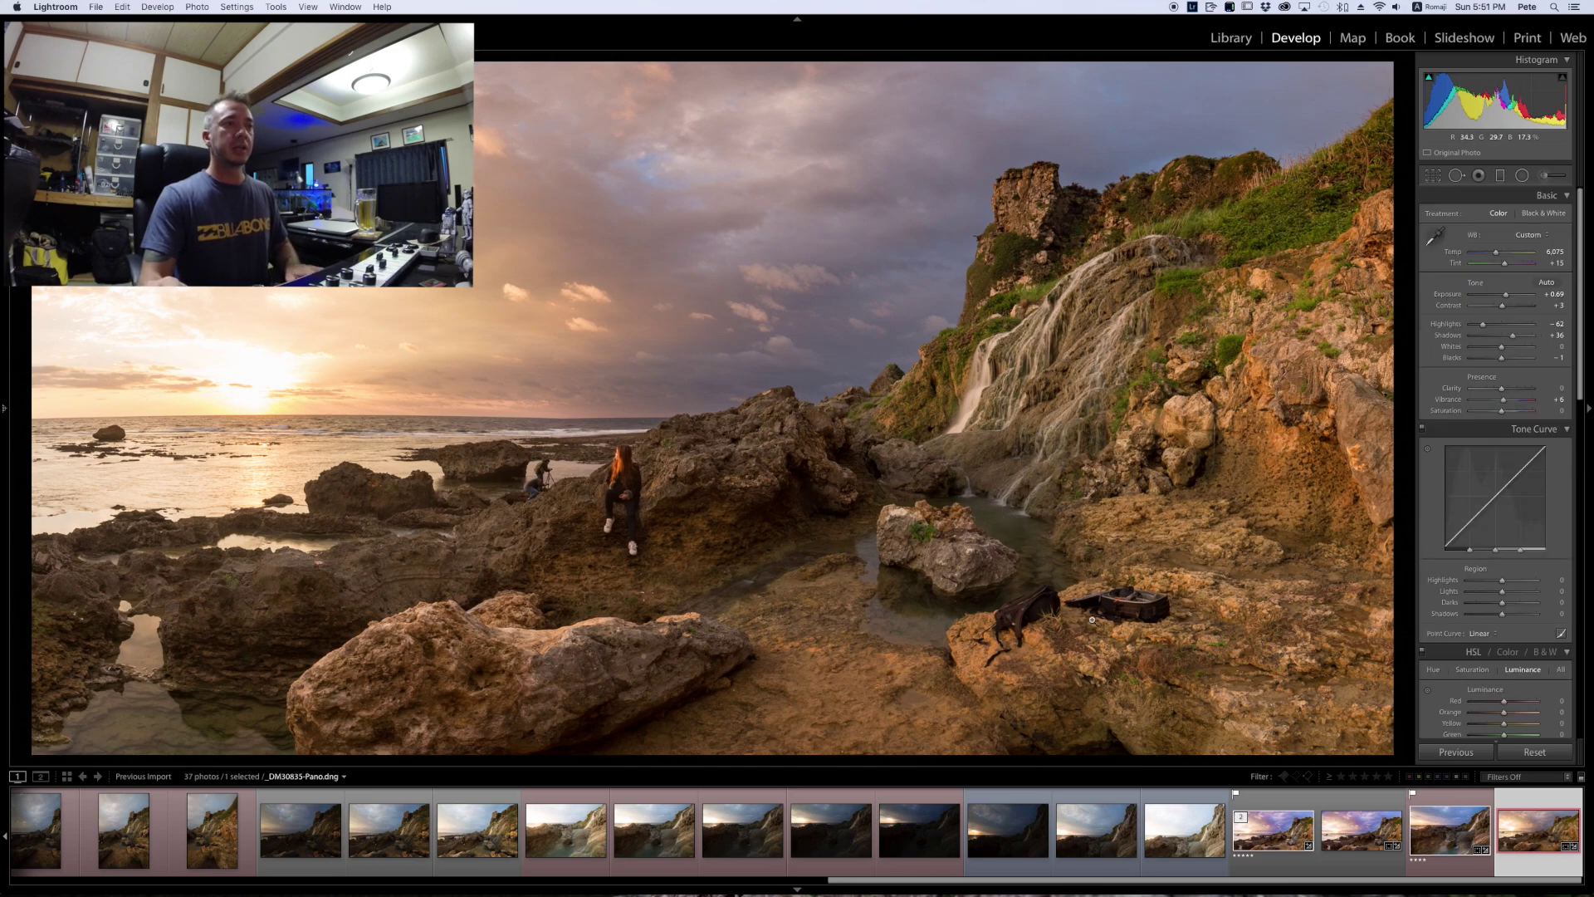
pyautogui.press('q')
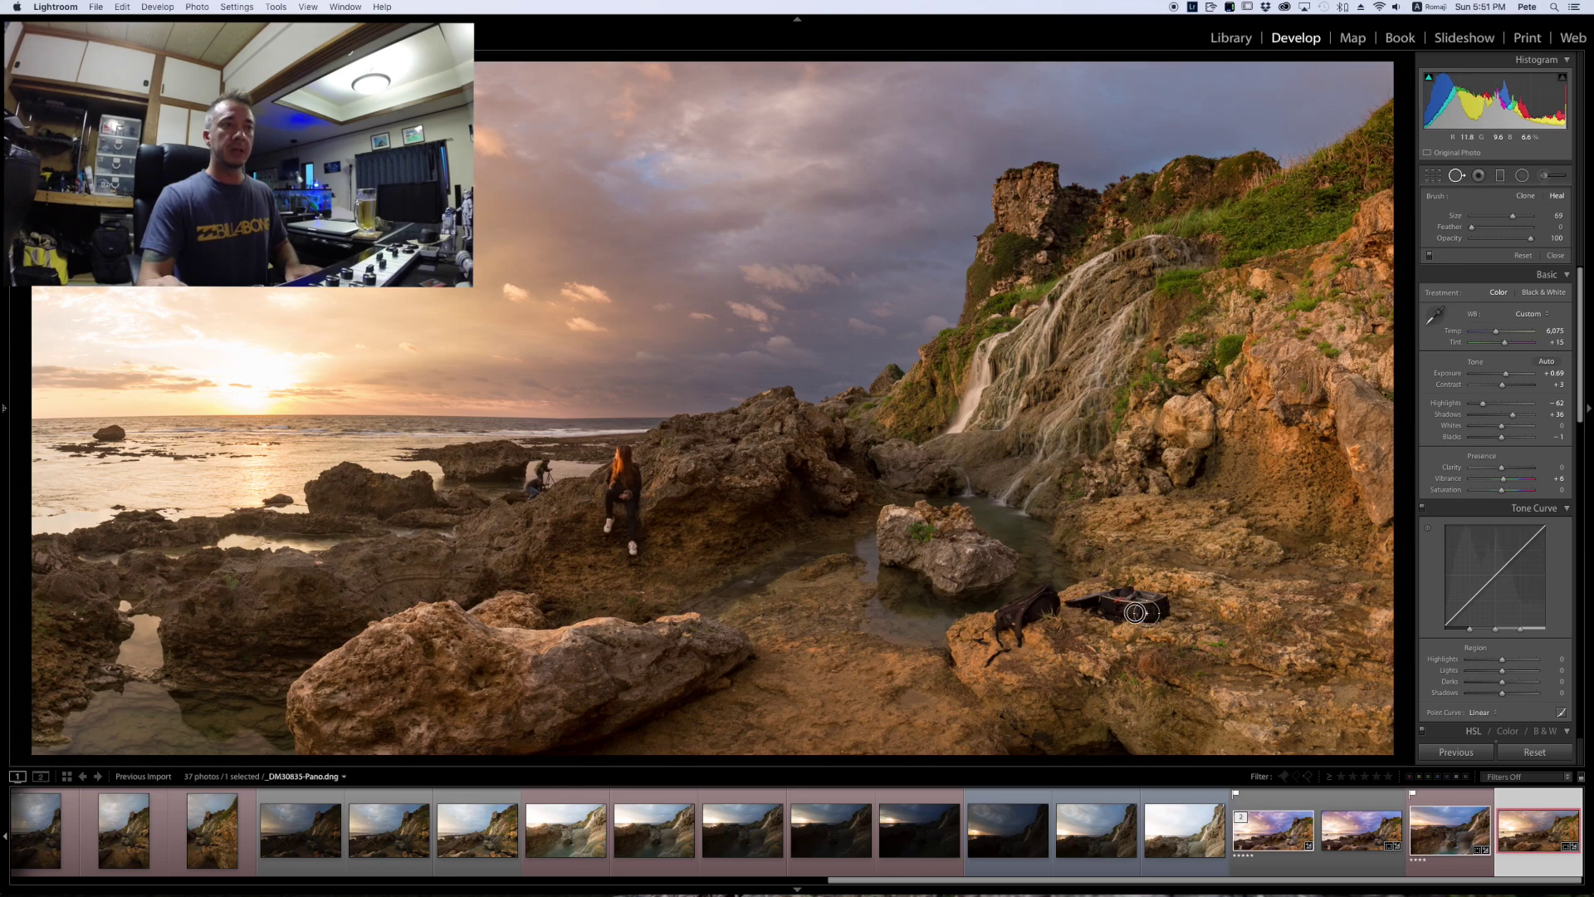
pyautogui.moveTo(1146, 612)
pyautogui.mouseDown()
pyautogui.moveTo(1075, 603)
pyautogui.moveTo(1158, 607)
pyautogui.mouseUp()
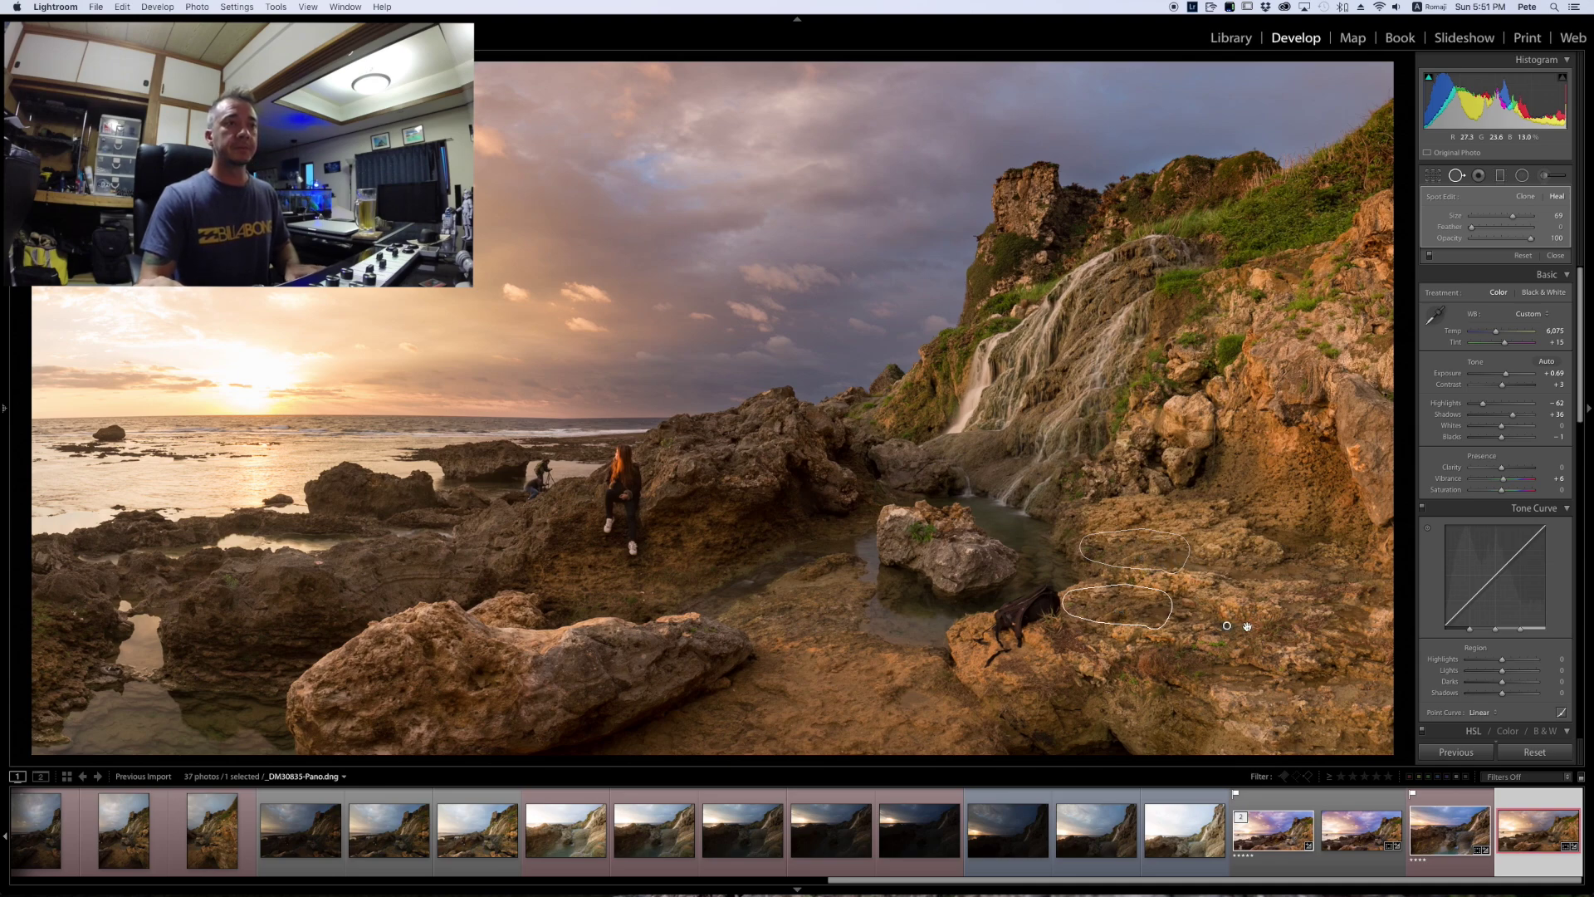
pyautogui.press('q')
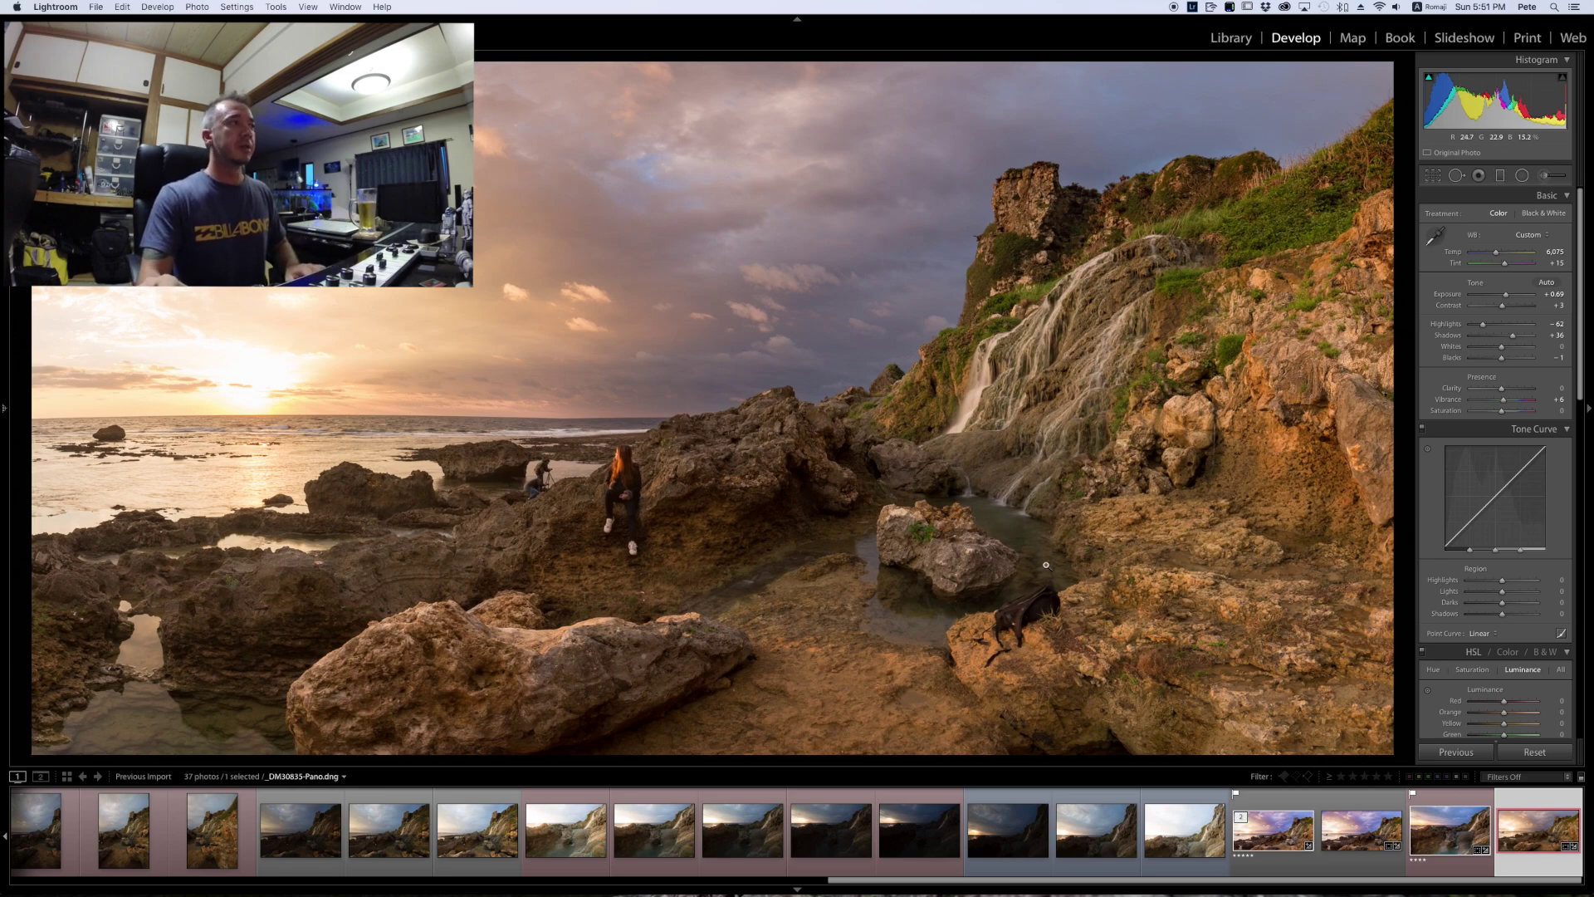
# Send the panorama to Photoshop via Edit In > Edit in Adobe Photoshop CC 2015
pyautogui.click(747, 381)
pyautogui.rightClick(749, 383)
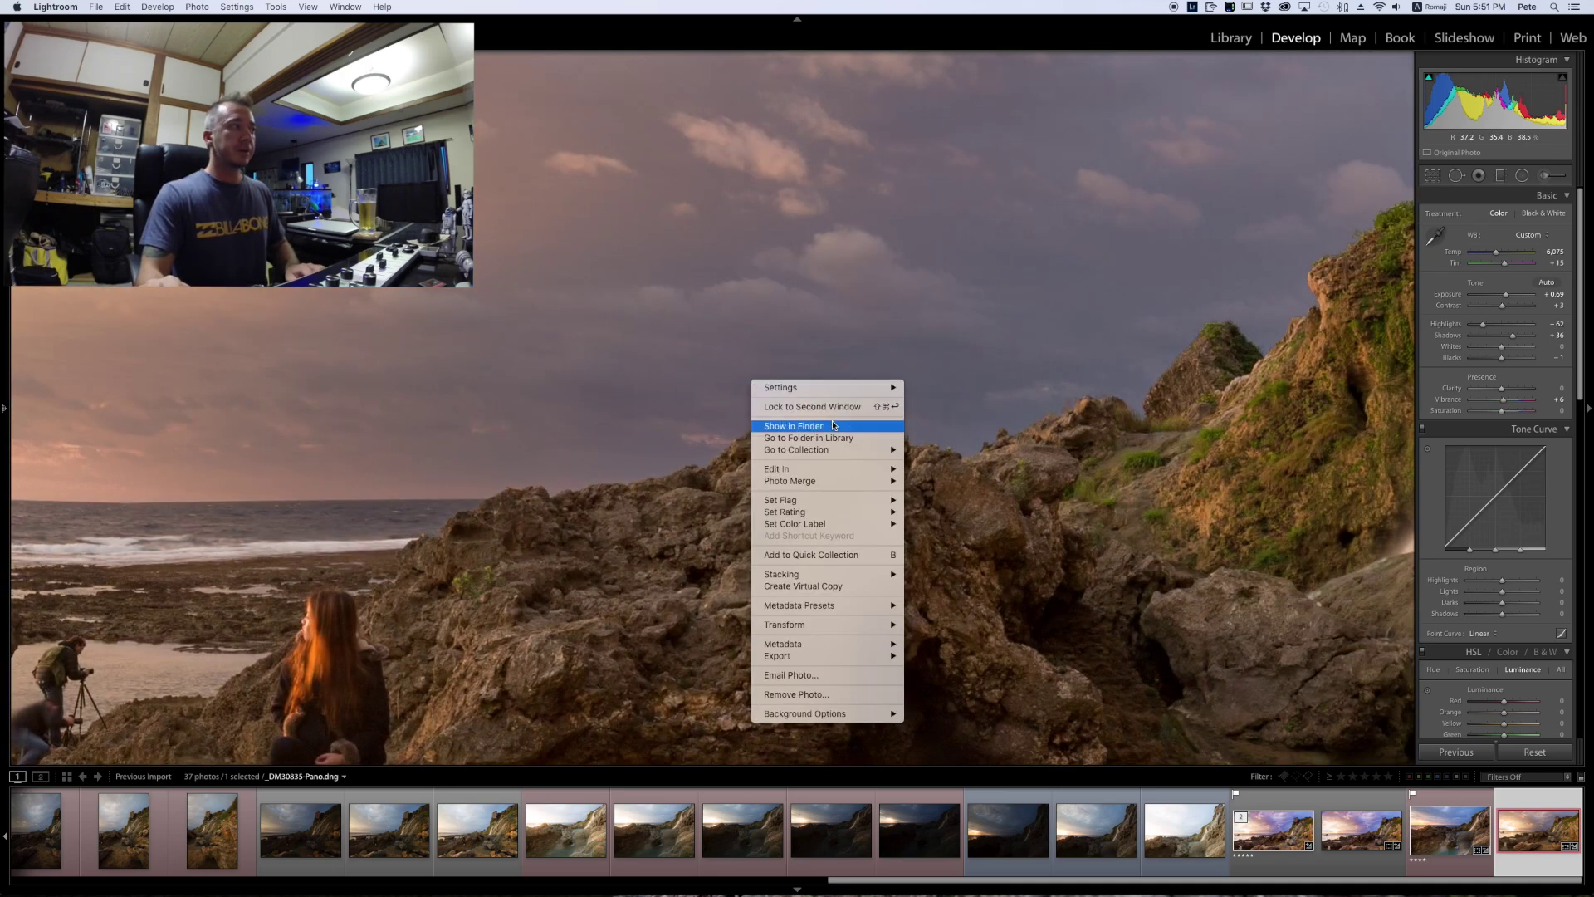
pyautogui.click(607, 432)
pyautogui.click(606, 432)
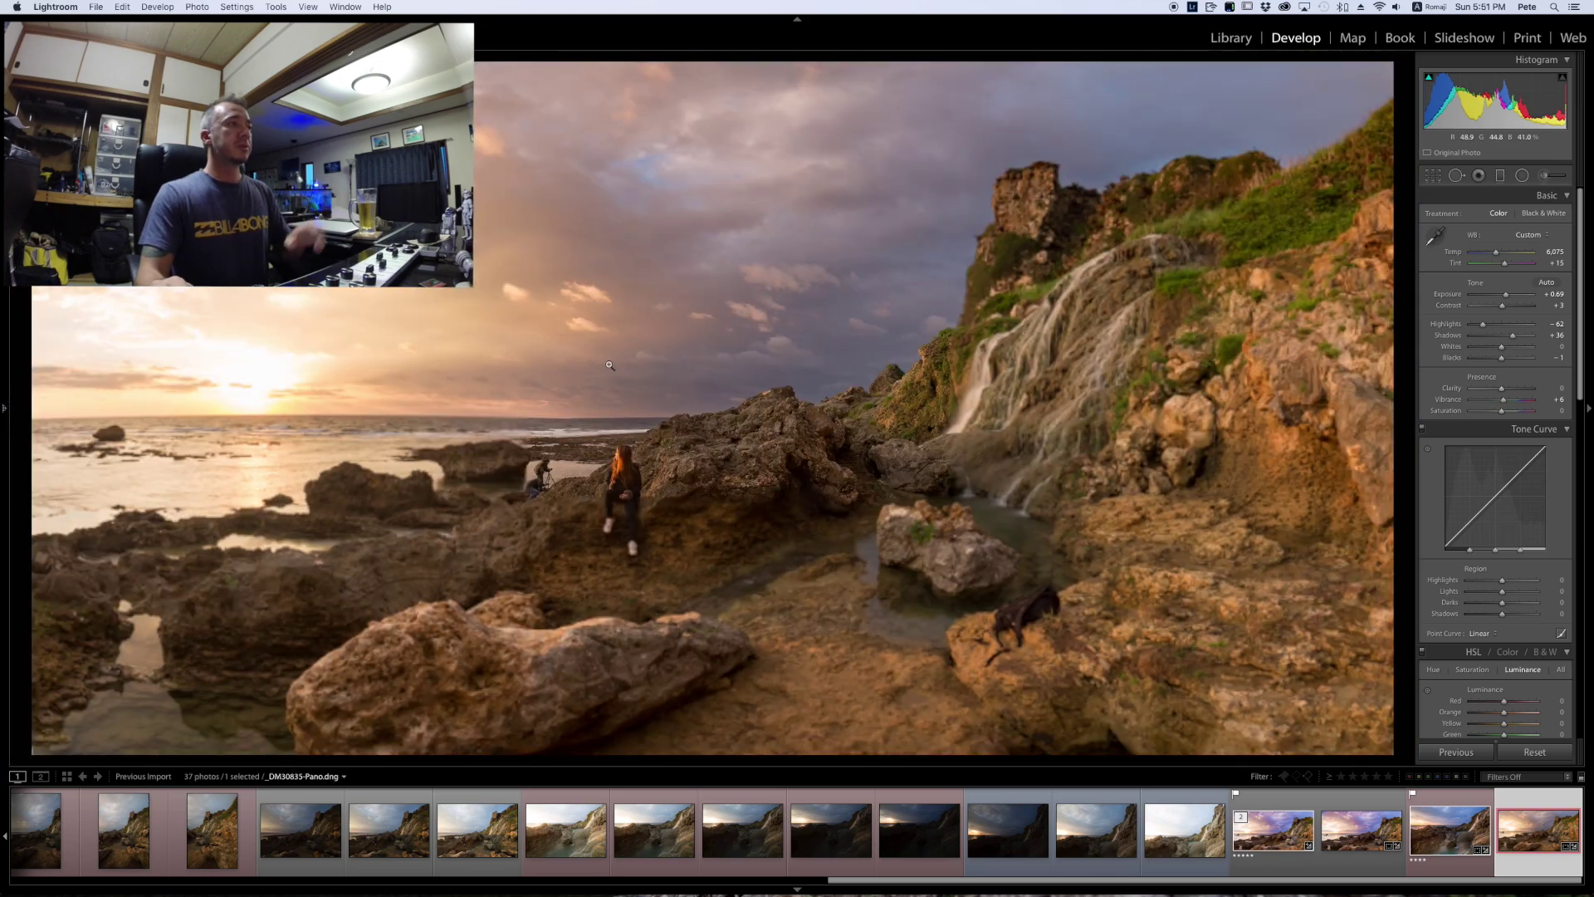
pyautogui.rightClick(609, 365)
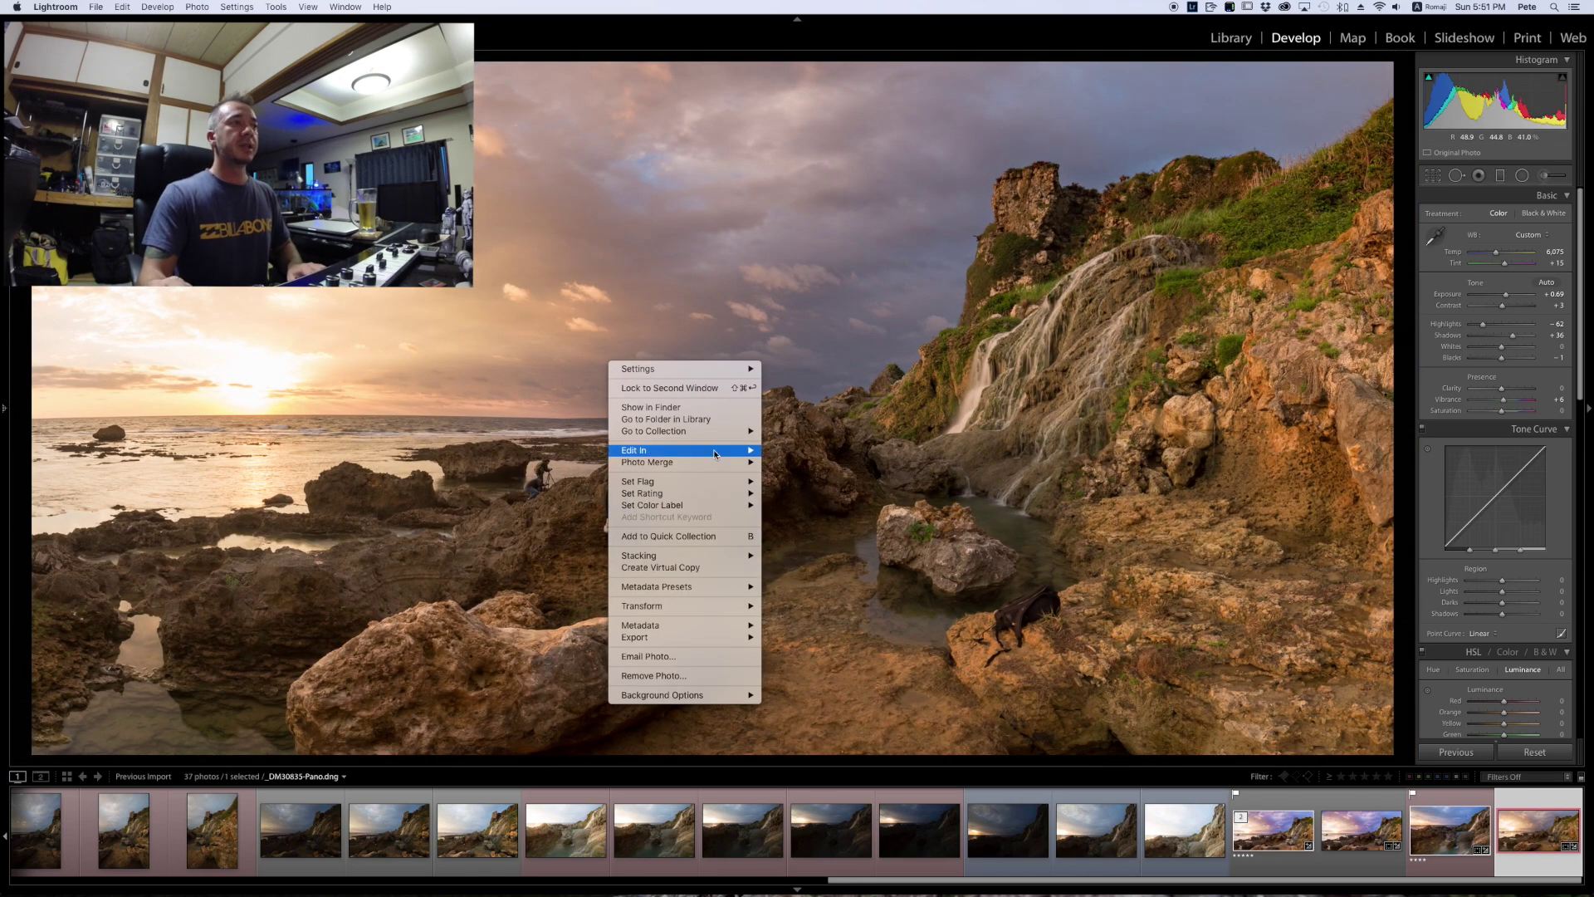
pyautogui.moveTo(715, 454)
pyautogui.click(806, 457)
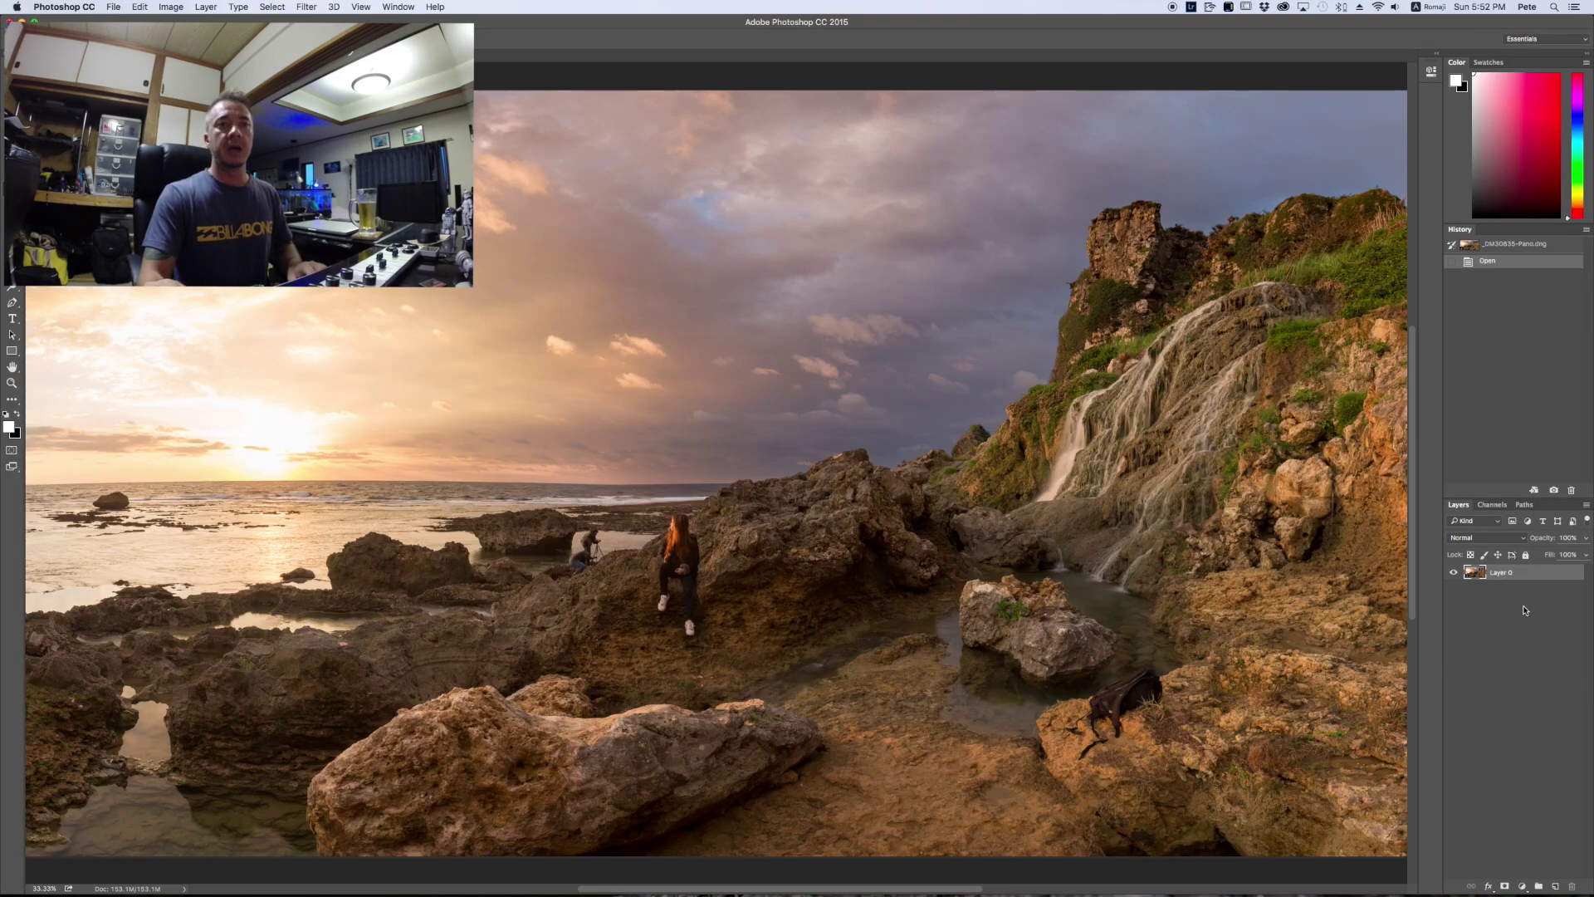
# Duplicate Layer 0, marquee-select the horizon band, and search the menus for the Warp command
pyautogui.moveTo(1519, 576); pyautogui.dragTo(1556, 890)
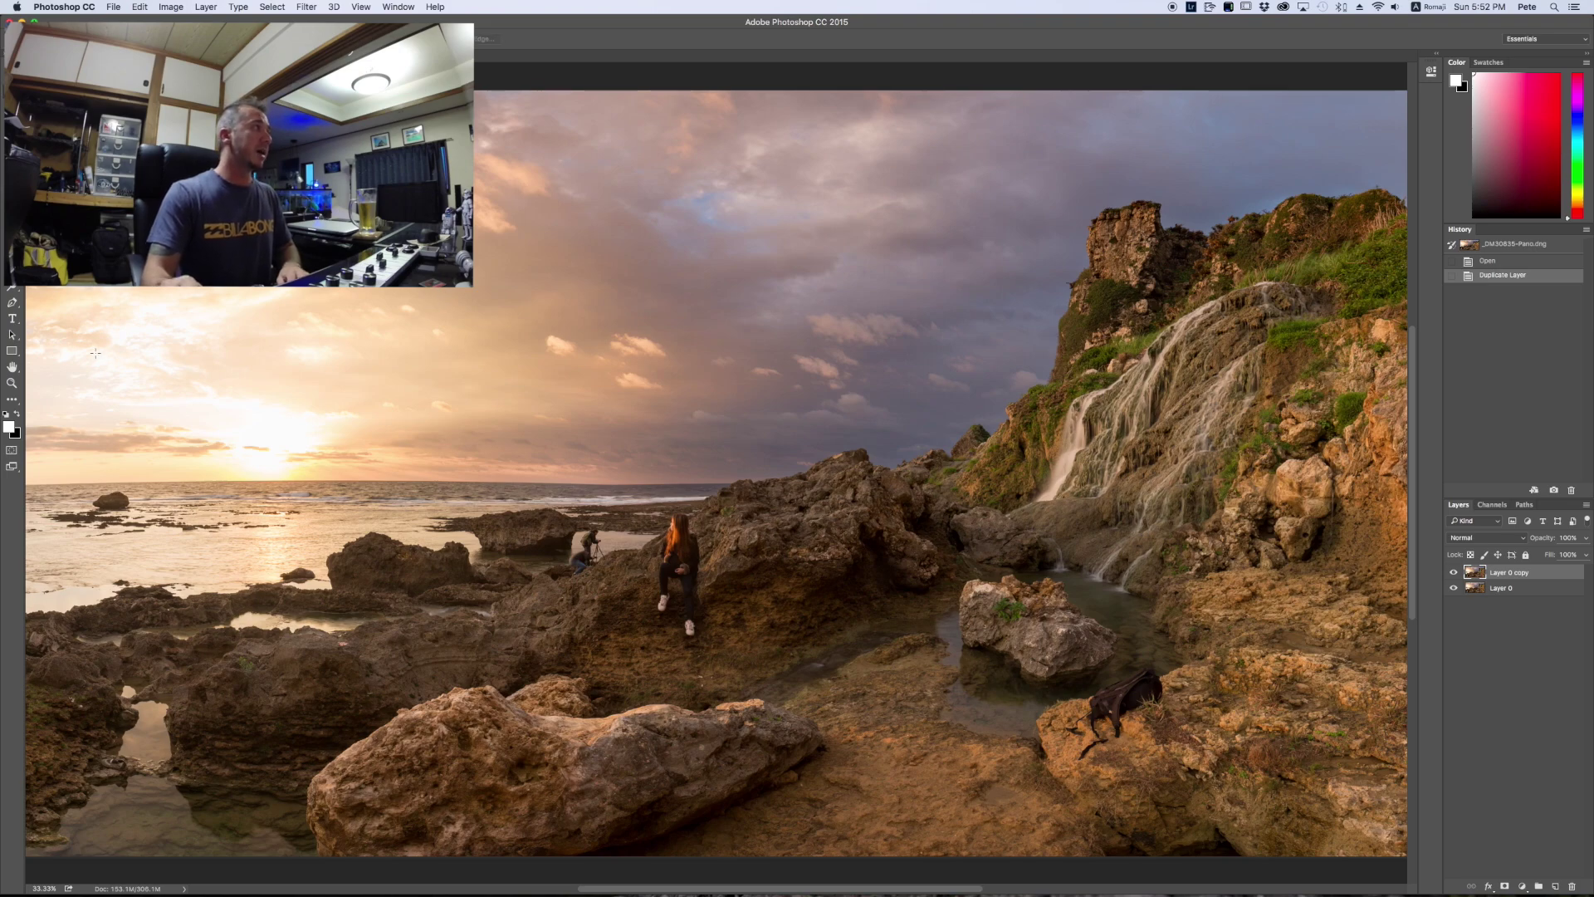
pyautogui.moveTo(27, 296); pyautogui.dragTo(1126, 692)
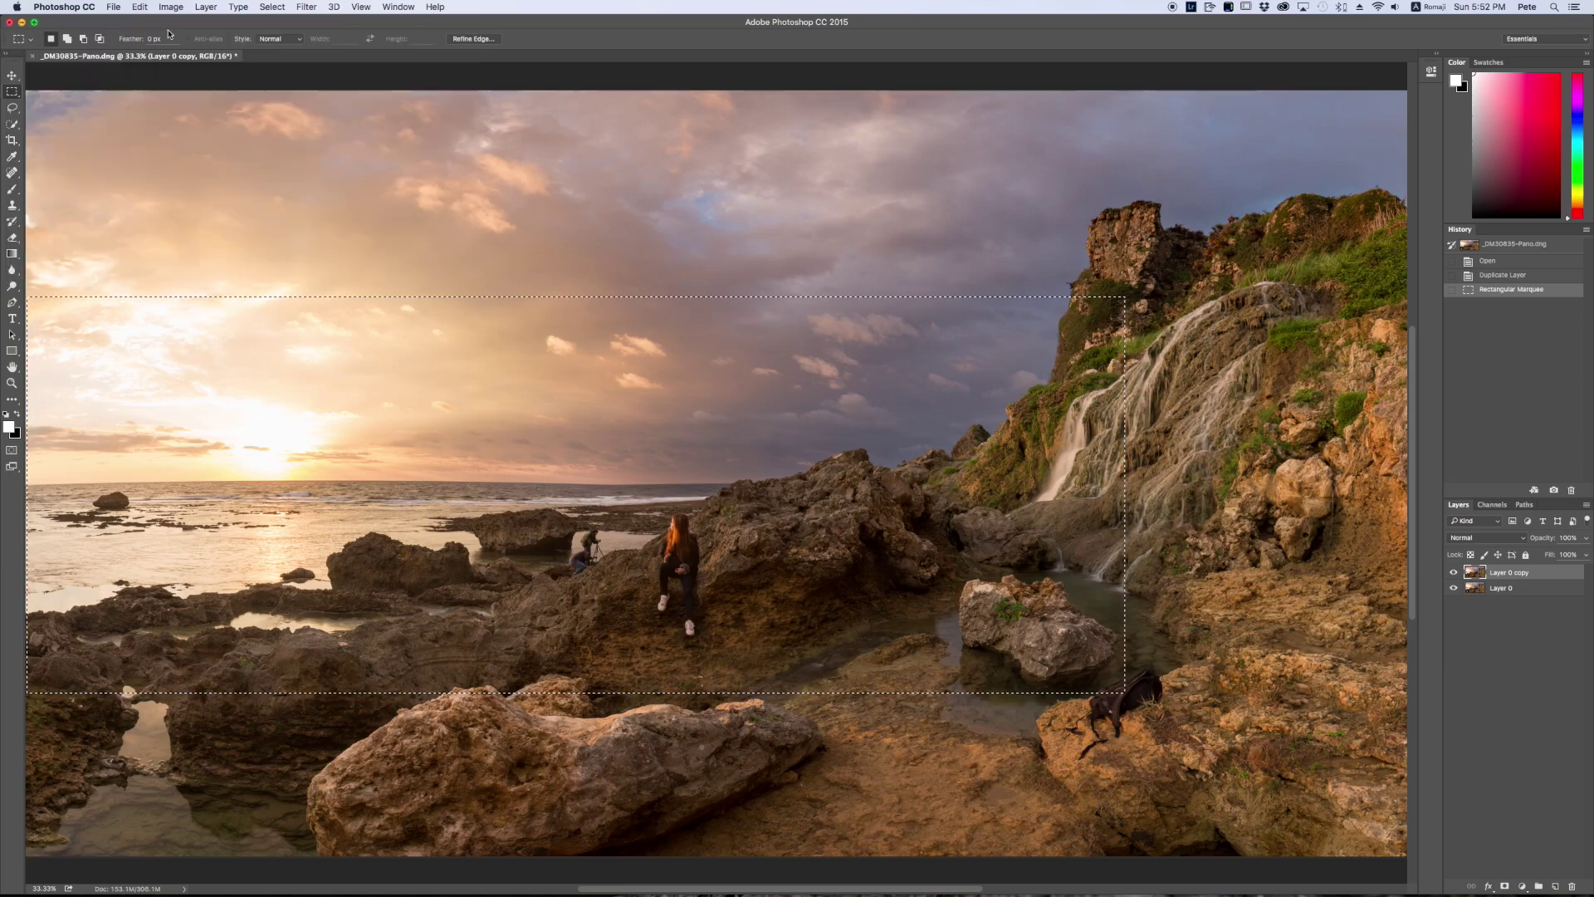
pyautogui.click(113, 8)
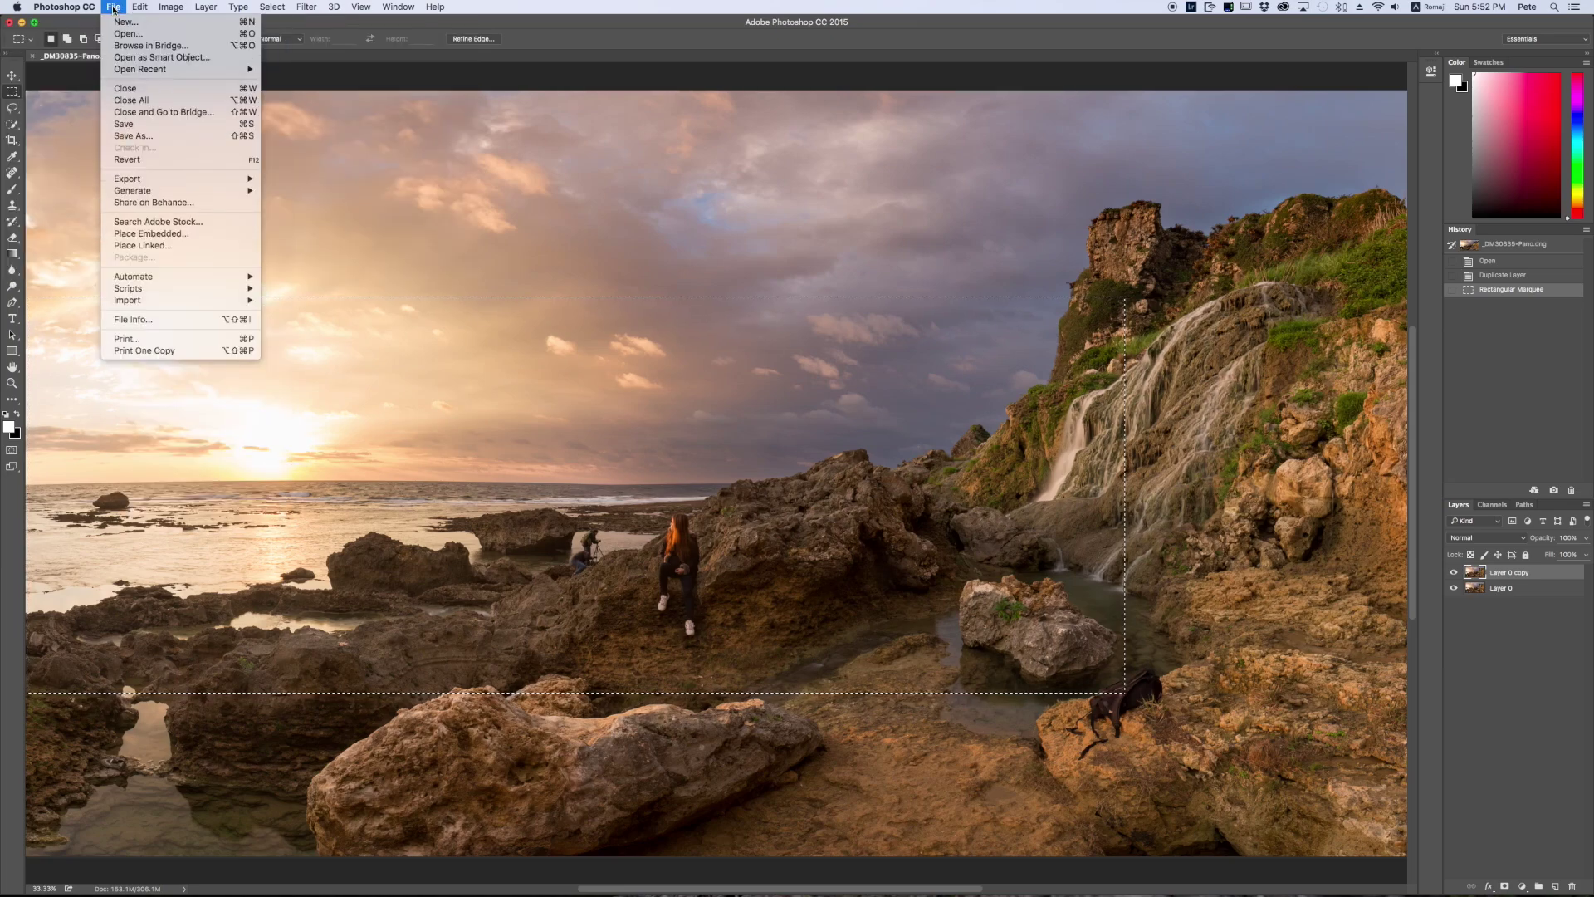
pyautogui.moveTo(170, 8)
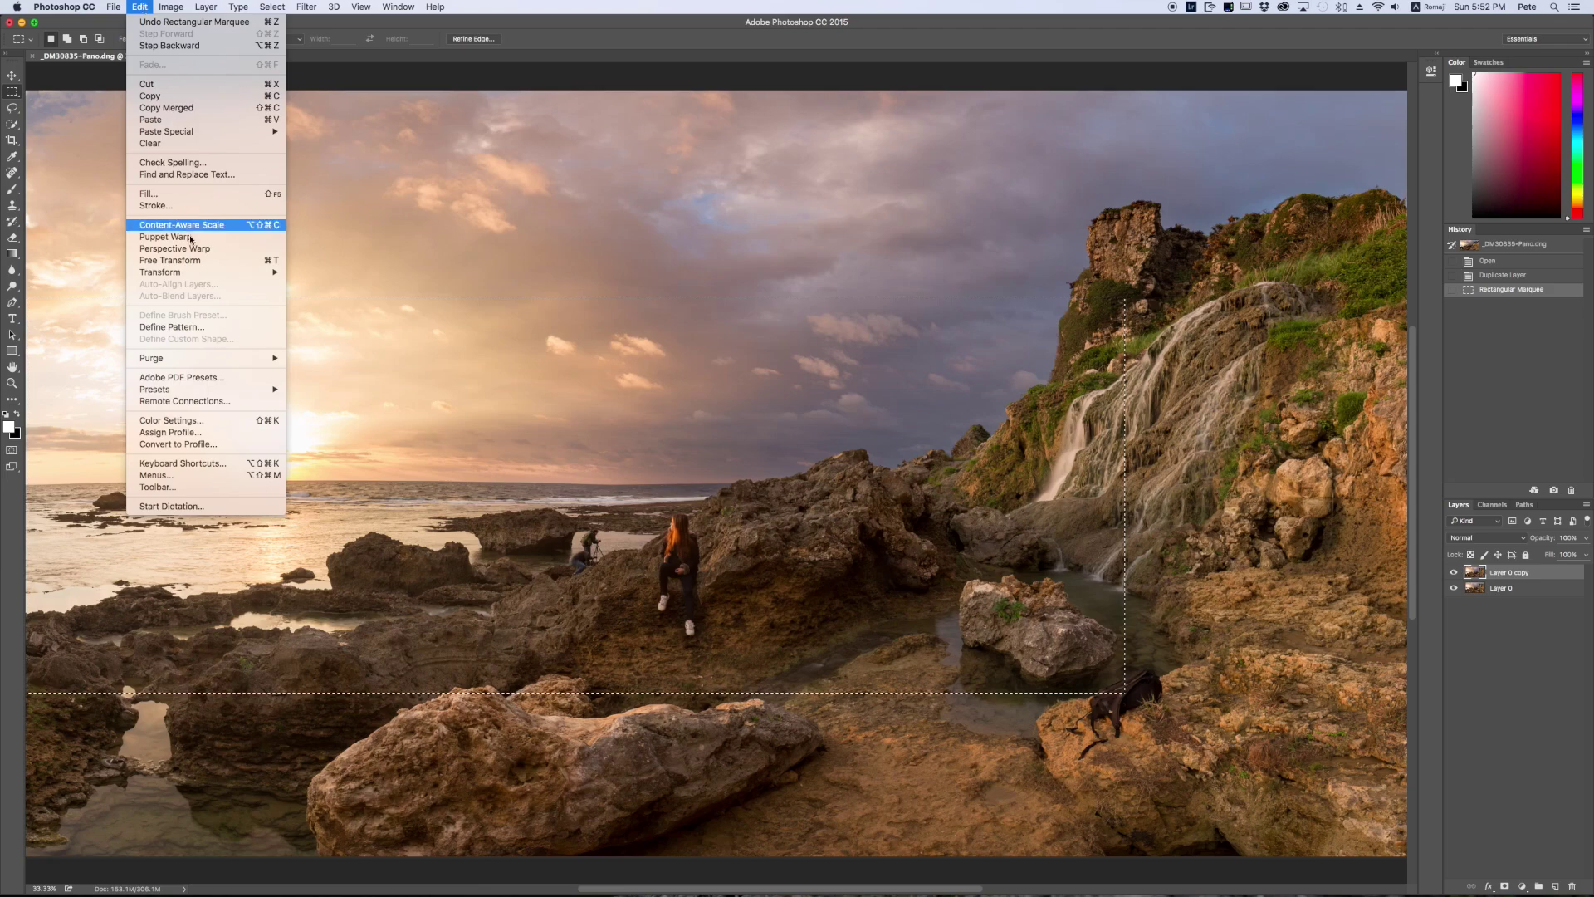
# Apply Puppet Warp to the selected band and pin three points along the sea horizon
pyautogui.click(185, 240)
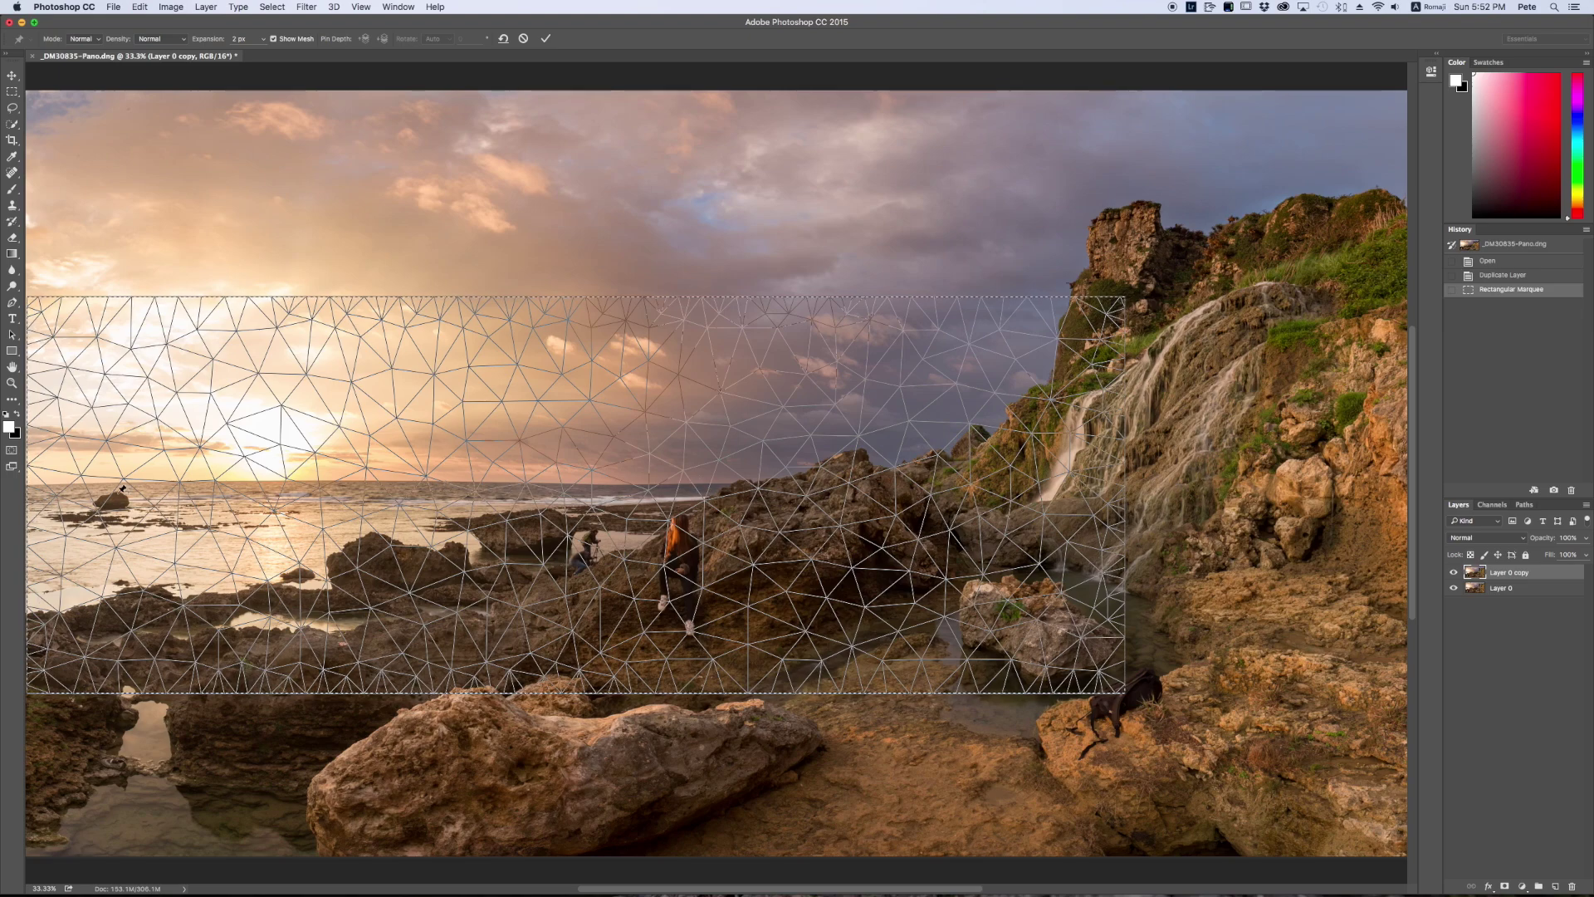
pyautogui.click(35, 491)
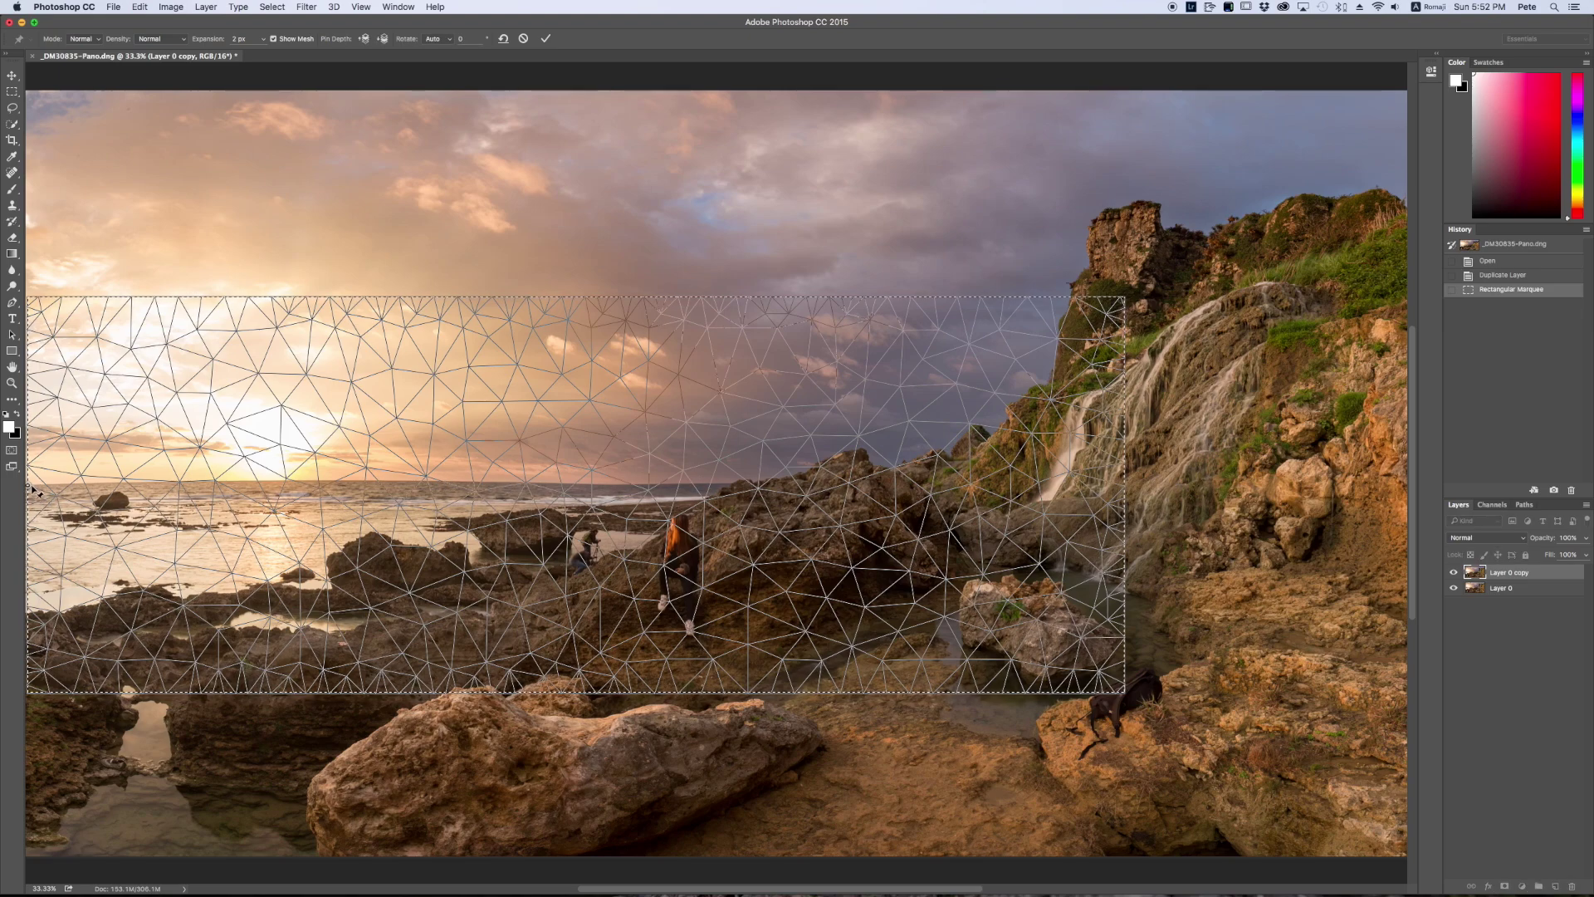
pyautogui.click(234, 480)
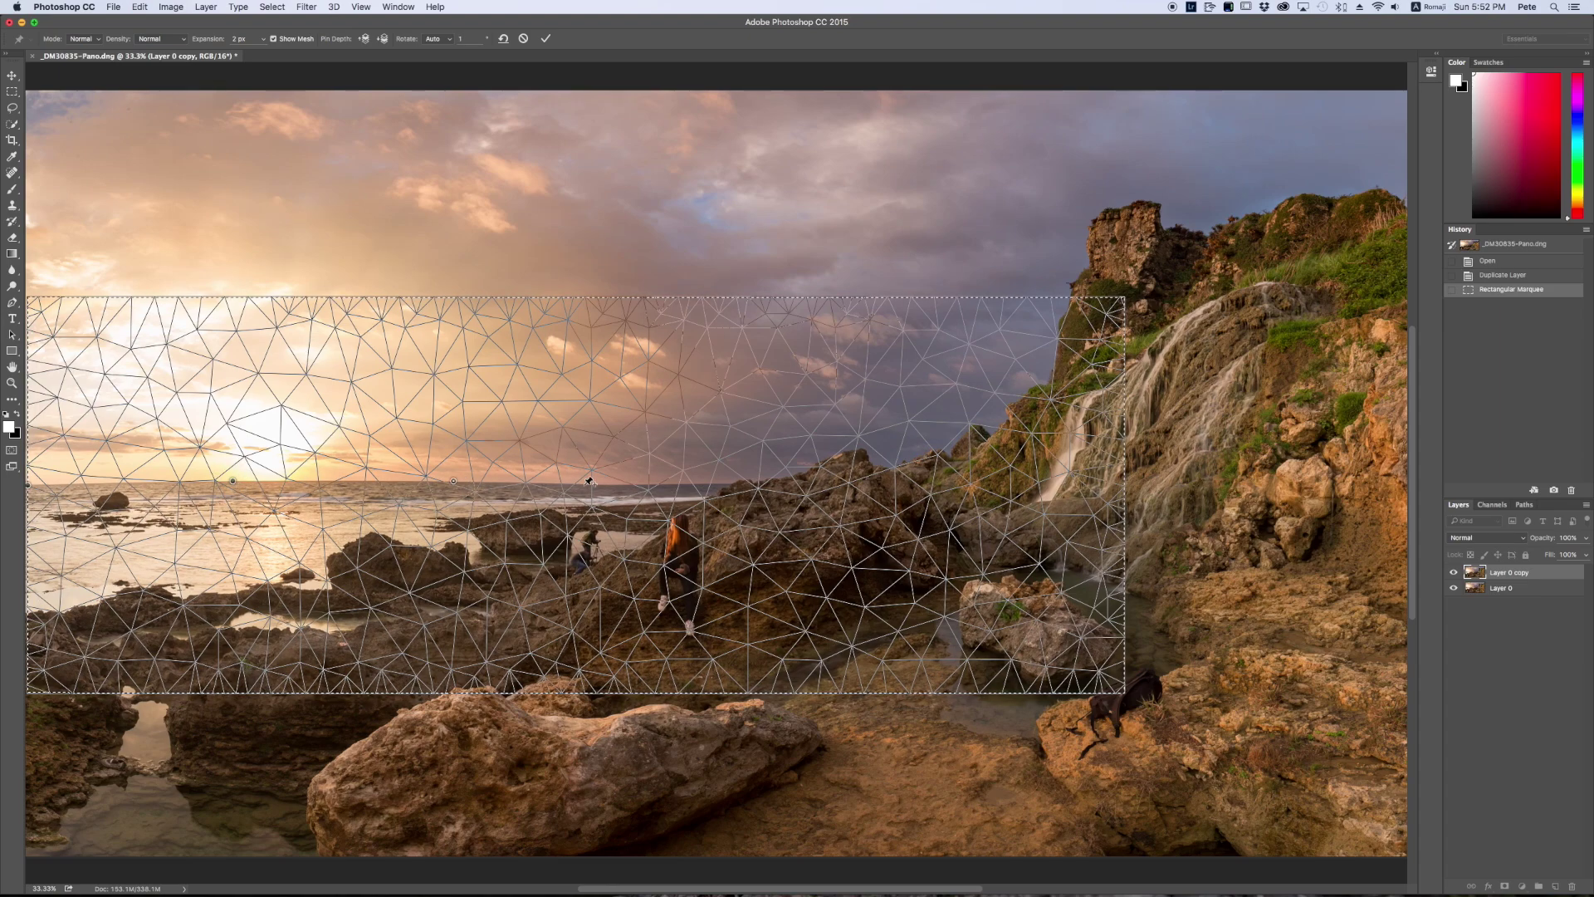
pyautogui.click(612, 486)
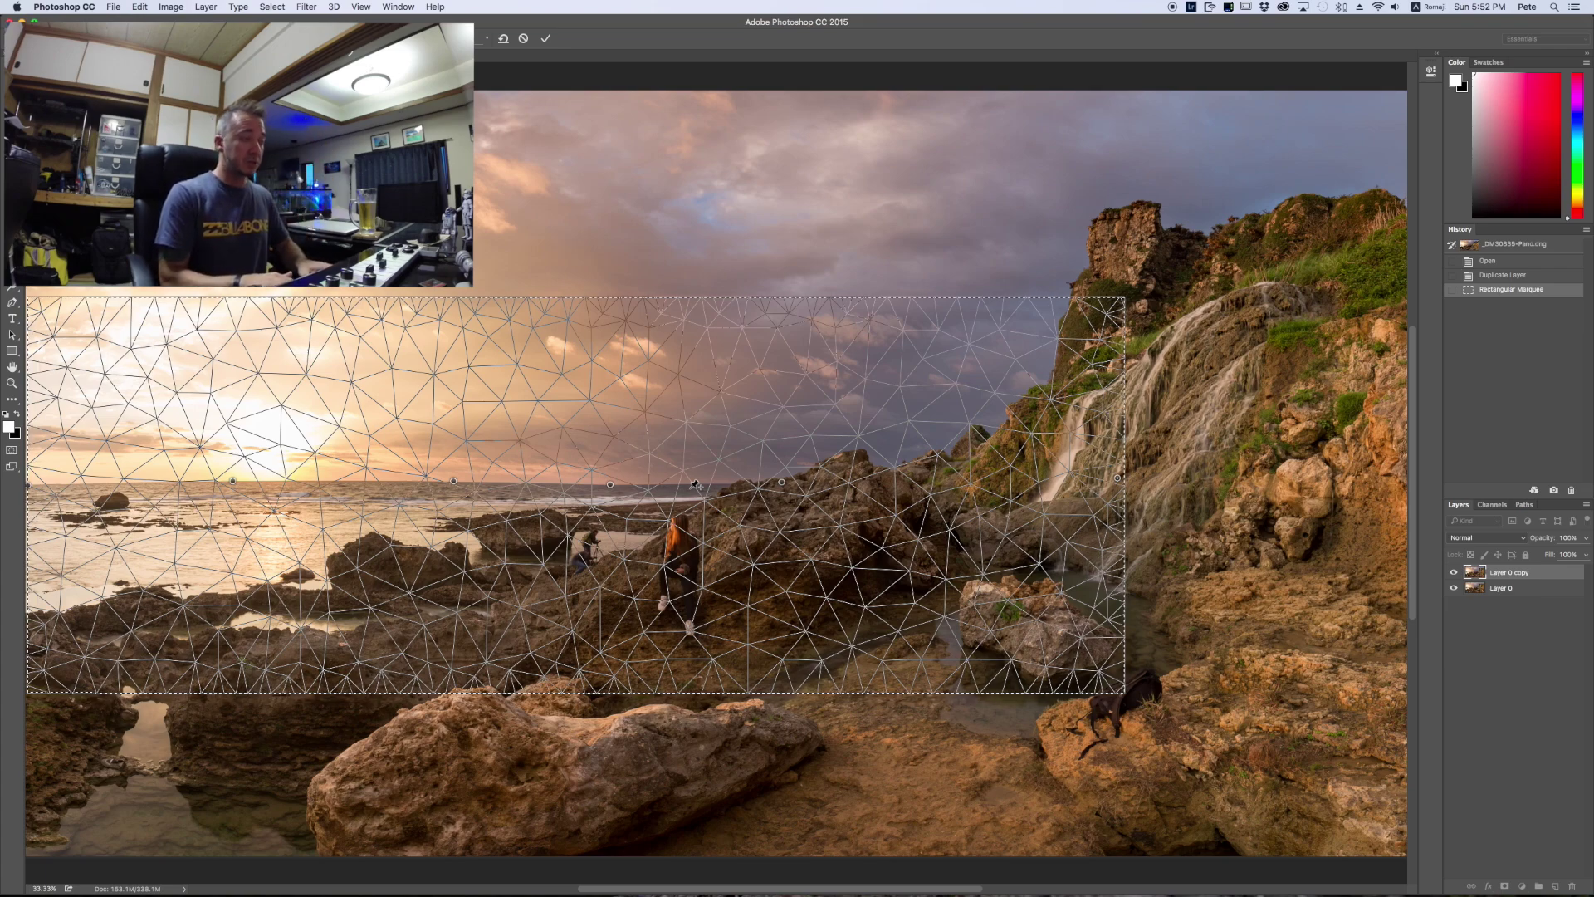
# Hide the mesh, rotate and drag the horizon pins until the sea runs level, then commit the warp
pyautogui.press('super+h')
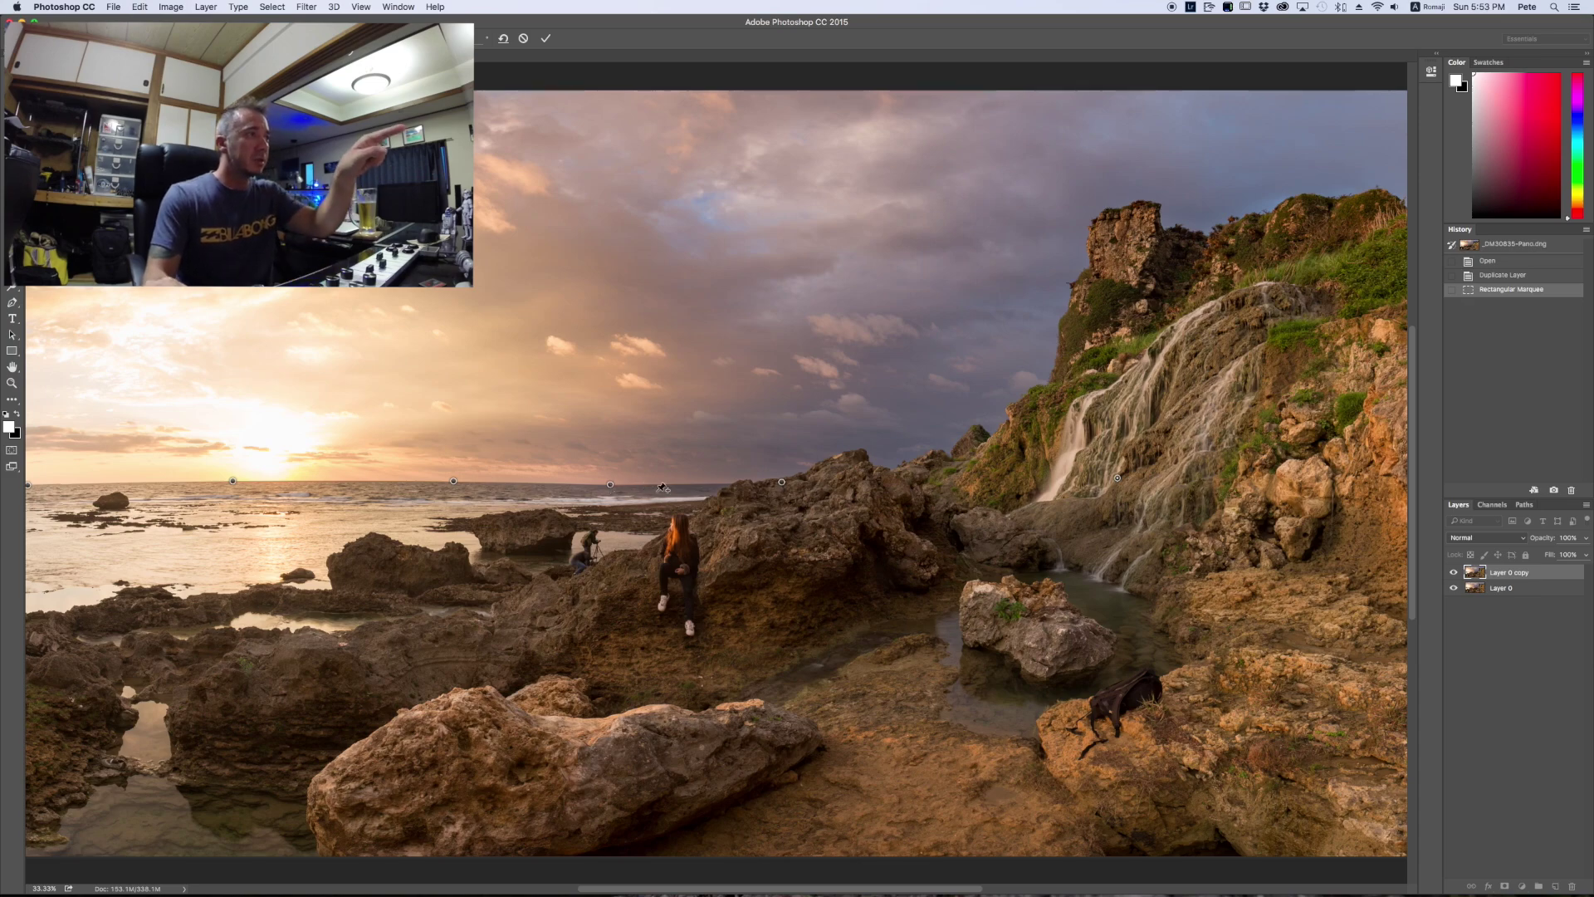
pyautogui.click(610, 484)
pyautogui.moveTo(610, 481); pyautogui.dragTo(611, 481)
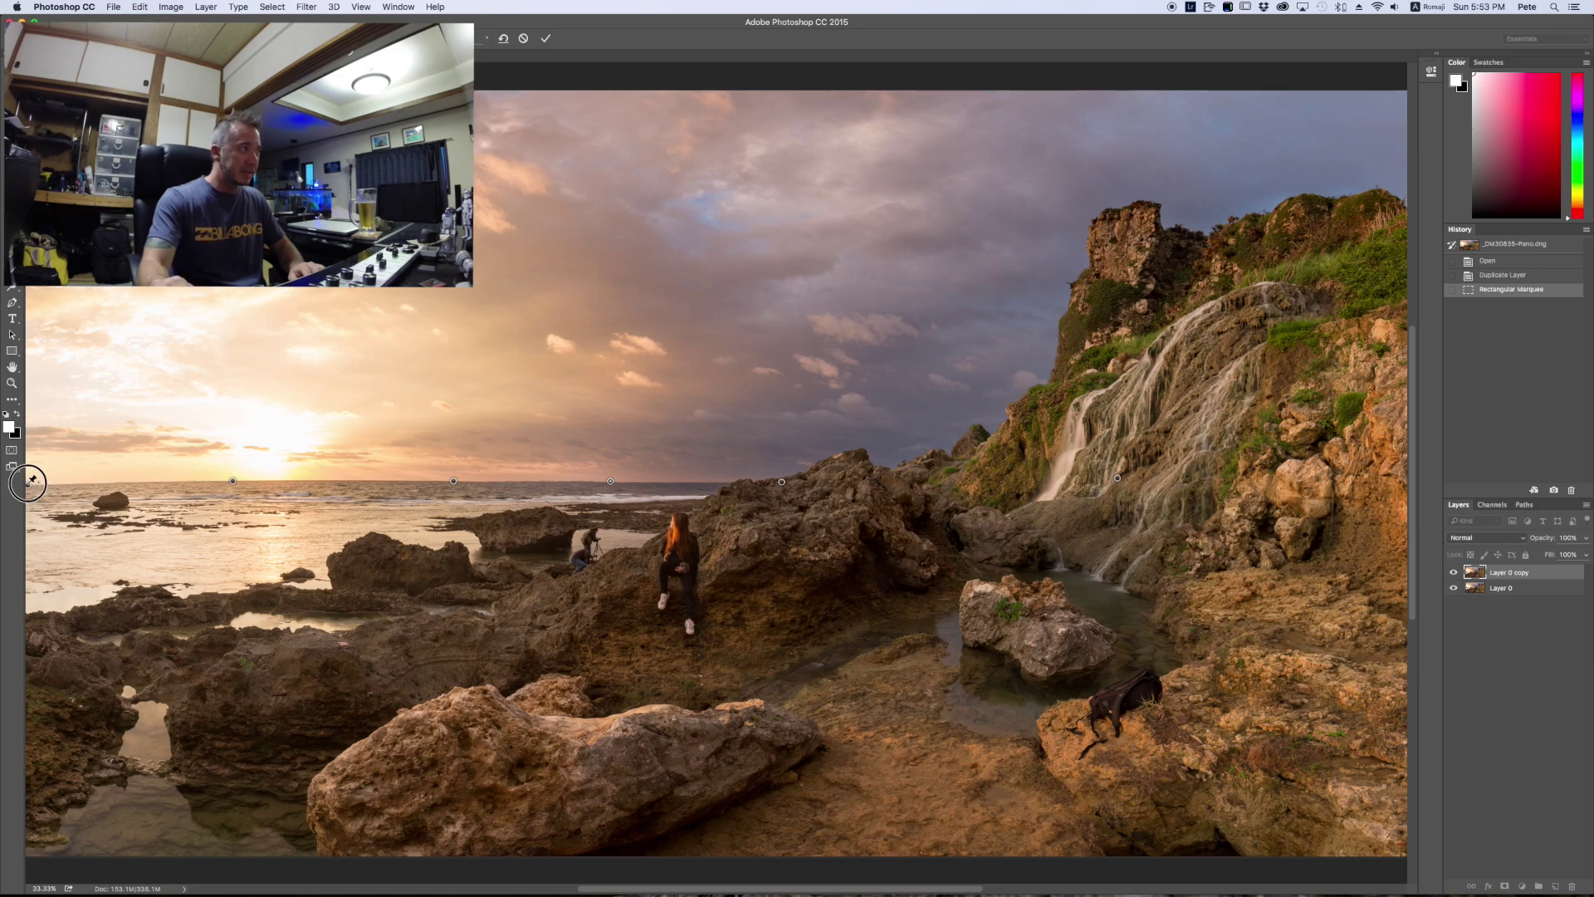
pyautogui.moveTo(31, 480); pyautogui.dragTo(30, 481)
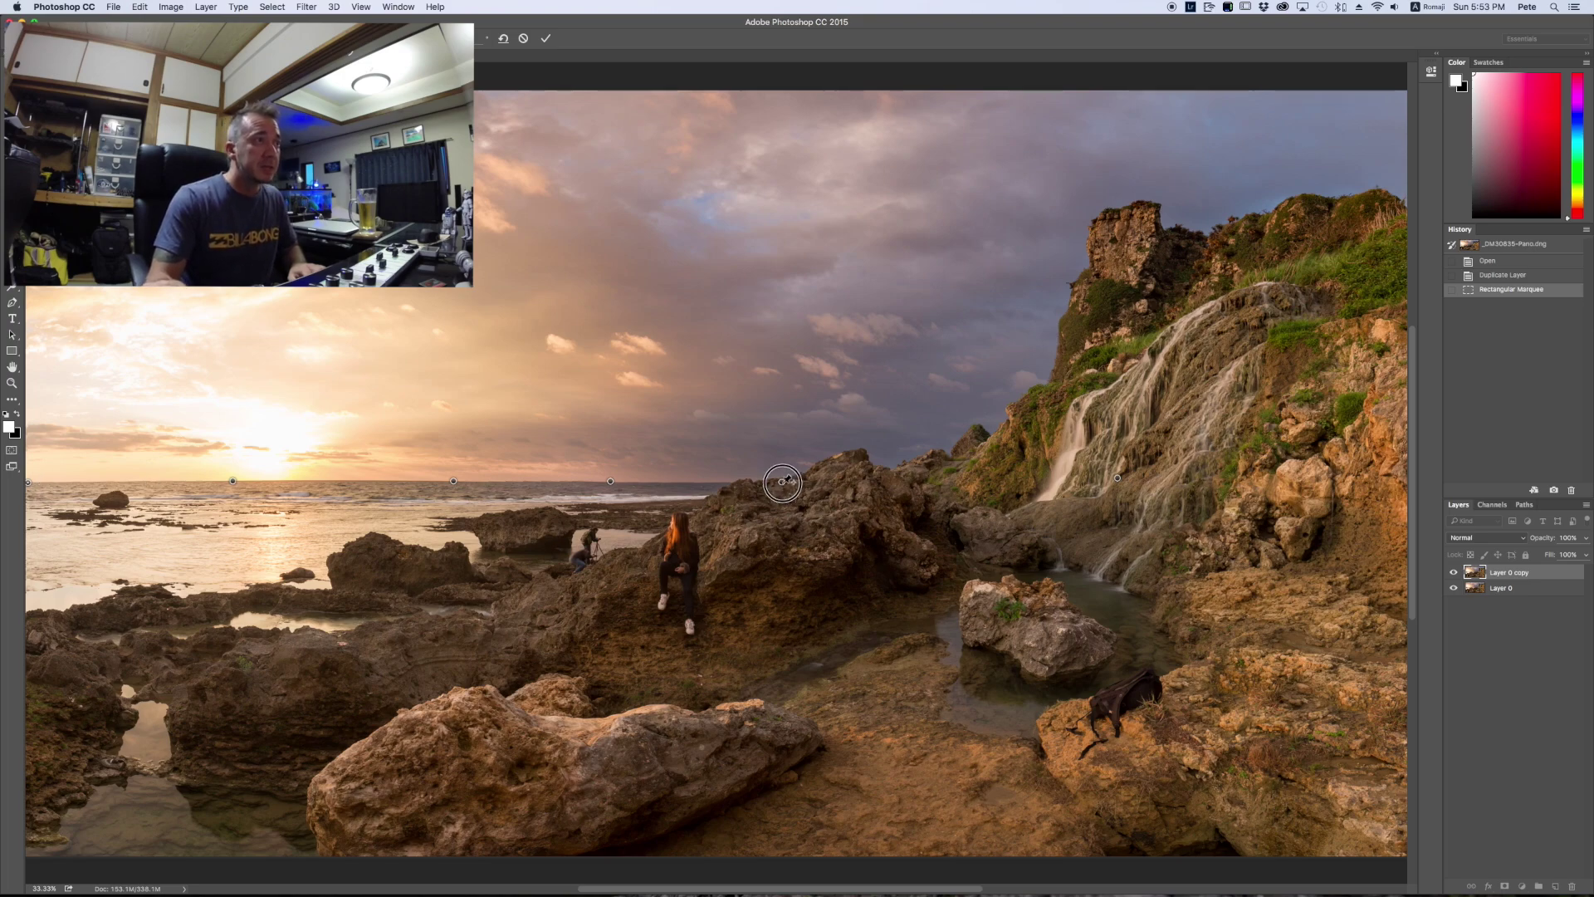
pyautogui.click(783, 480)
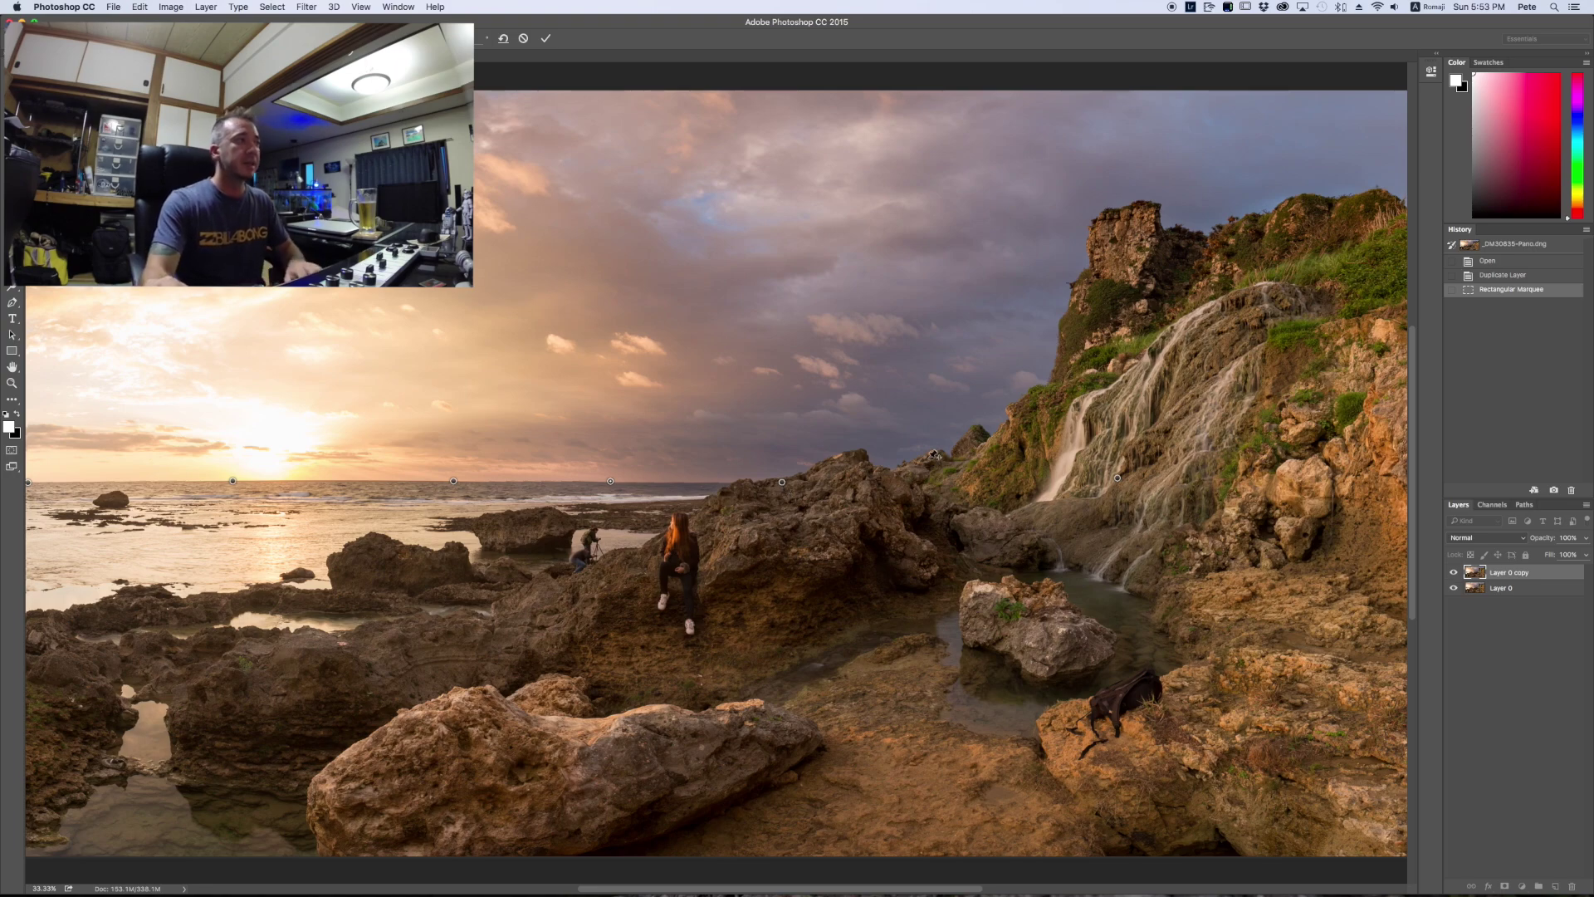
pyautogui.press('Return')
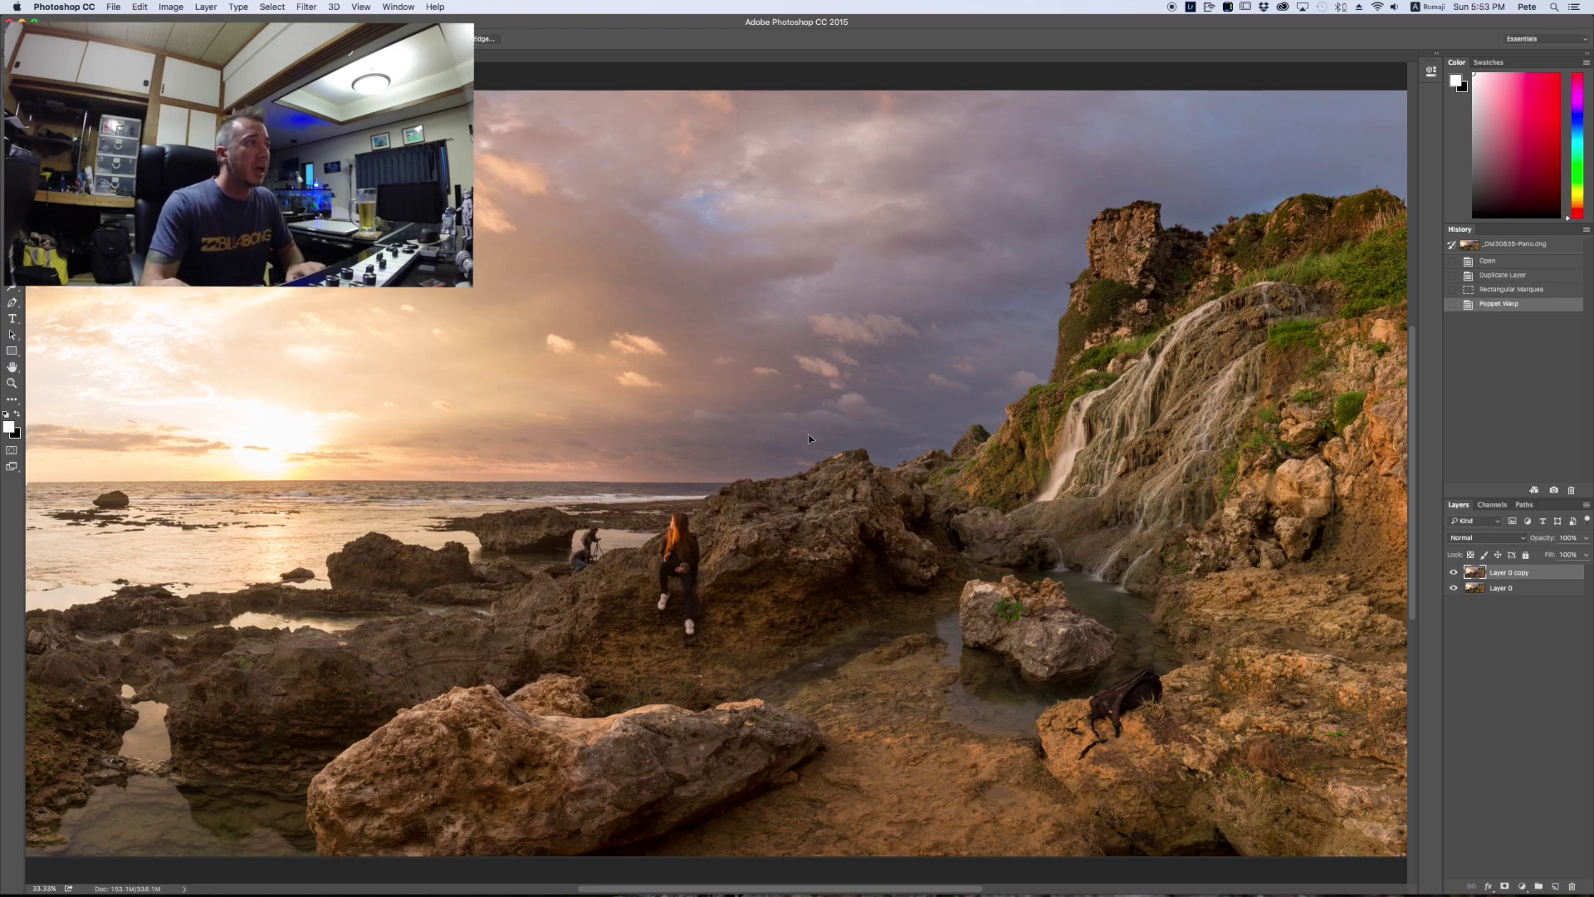
# Toggle Layer 0 copy's visibility repeatedly to compare the warped and original horizons
pyautogui.click(1454, 572)
pyautogui.click(1454, 573)
pyautogui.click(1454, 572)
pyautogui.click(1454, 573)
pyautogui.click(1454, 572)
pyautogui.click(1454, 572)
pyautogui.click(1454, 572)
pyautogui.click(1454, 572)
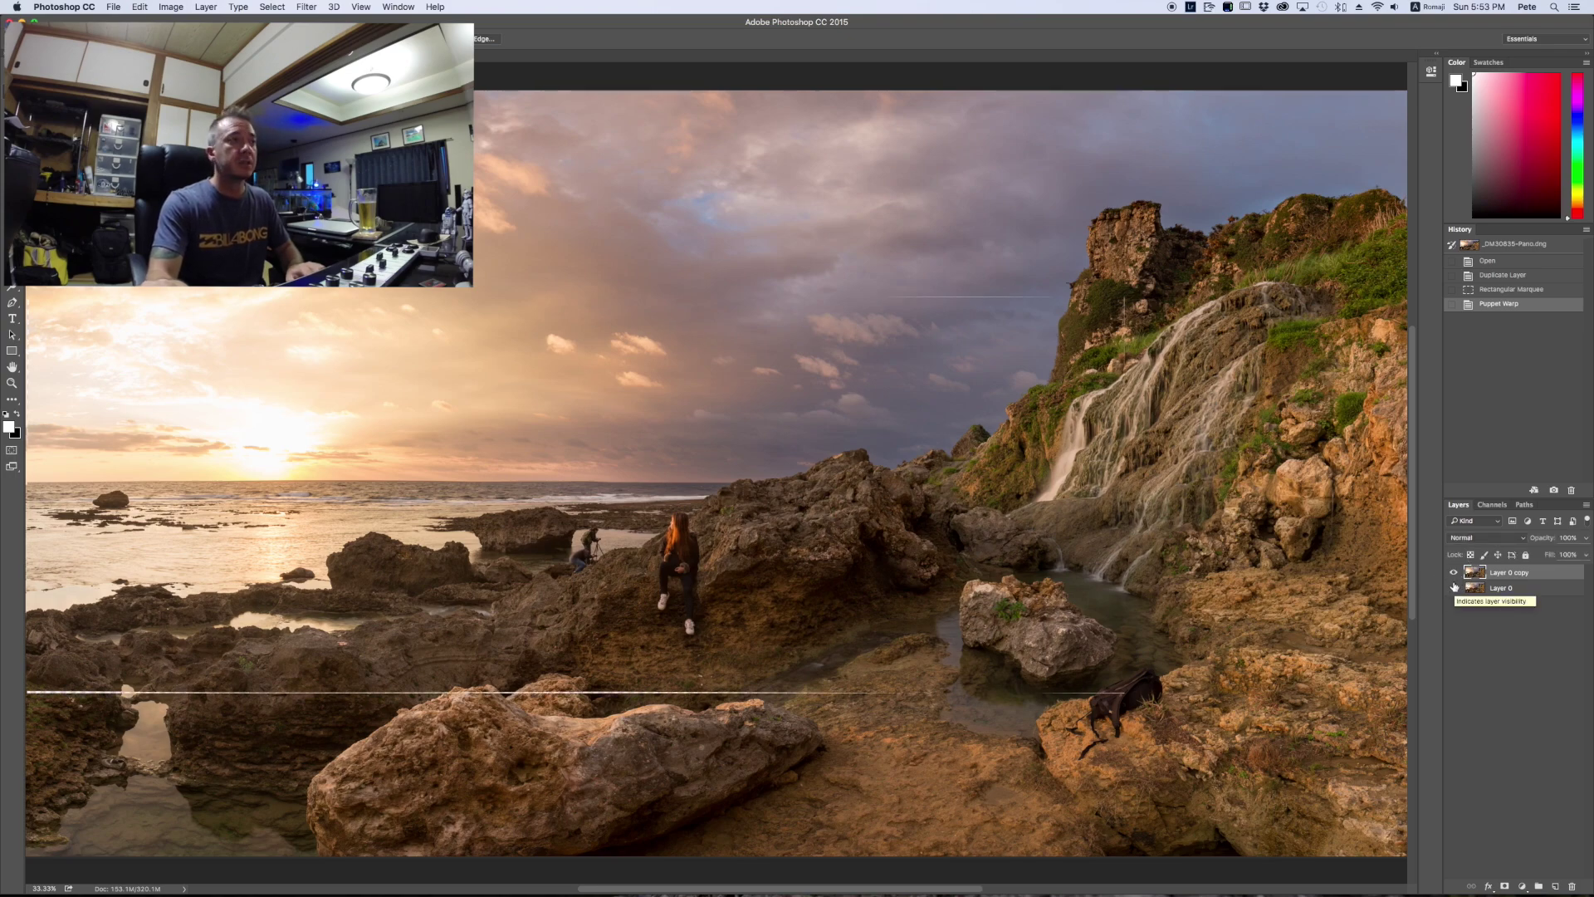
pyautogui.click(1454, 573)
pyautogui.click(1454, 573)
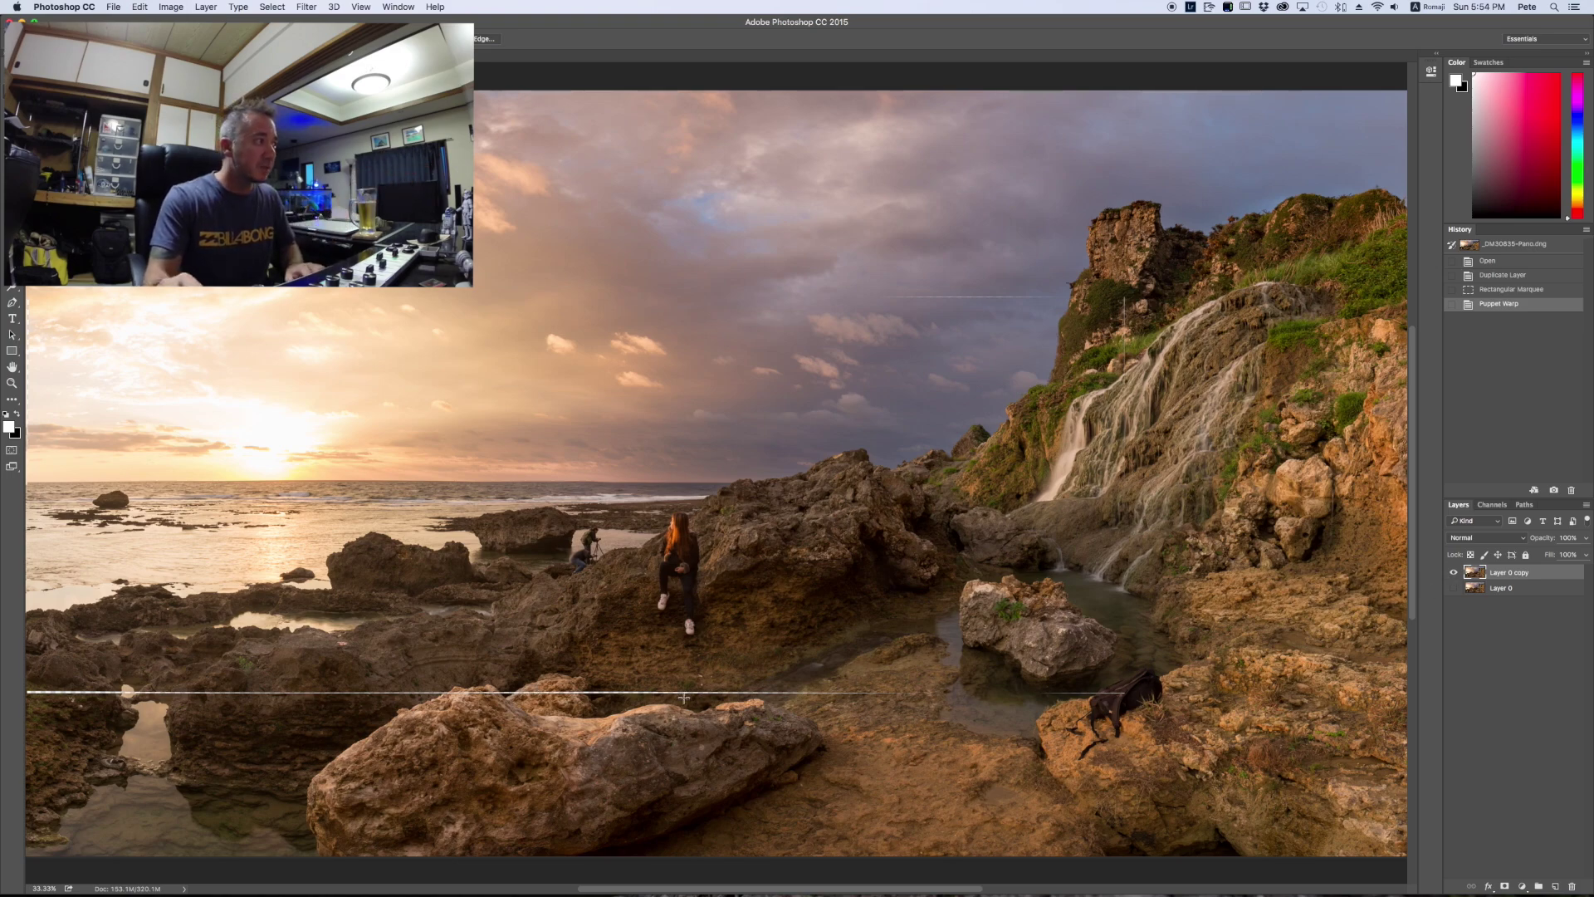
# Zoom in on the warped rocks, fit the panorama back in view, and hide the original Layer 0
pyautogui.press('z')
pyautogui.click(735, 698)
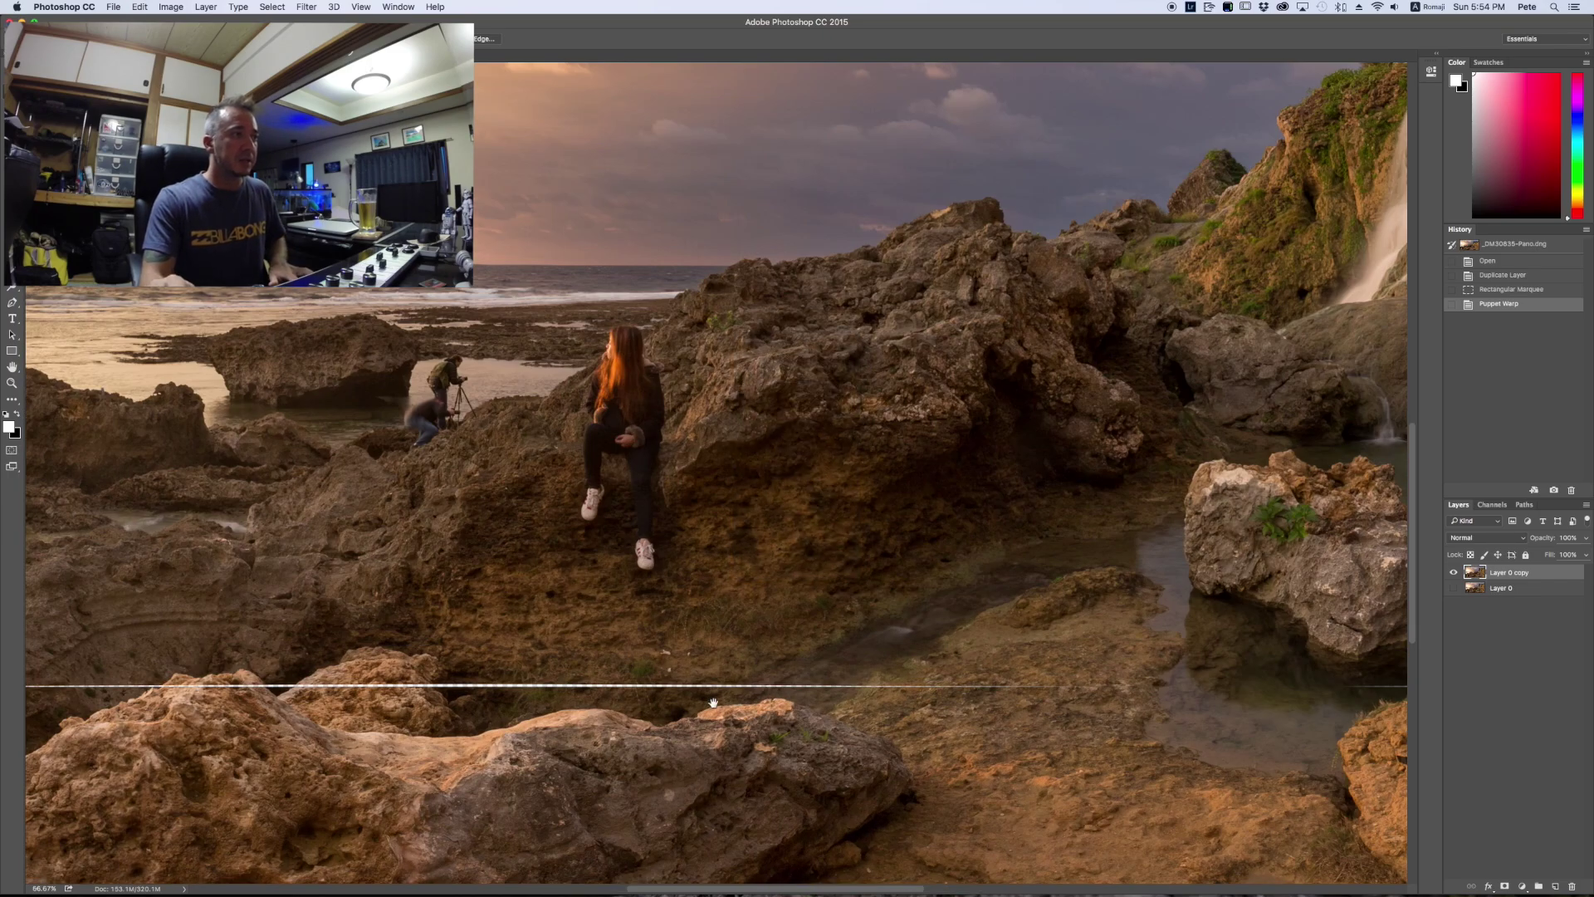
pyautogui.keyDown('alt'); pyautogui.click(650, 699); pyautogui.keyUp('alt')
pyautogui.keyDown('alt'); pyautogui.click(650, 699); pyautogui.keyUp('alt')
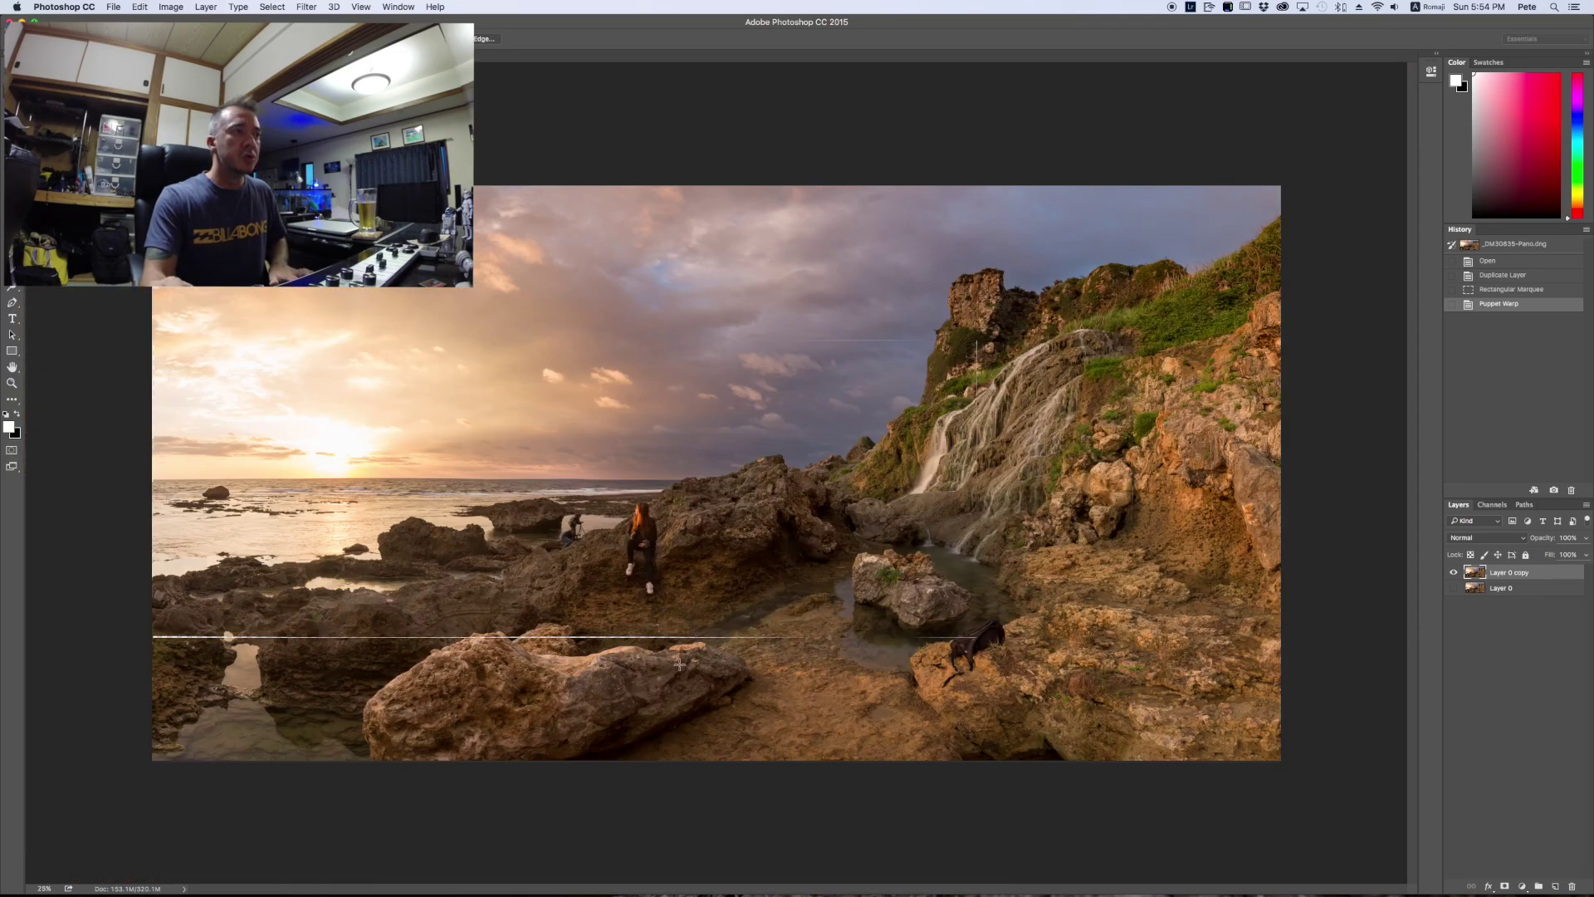
pyautogui.click(704, 652)
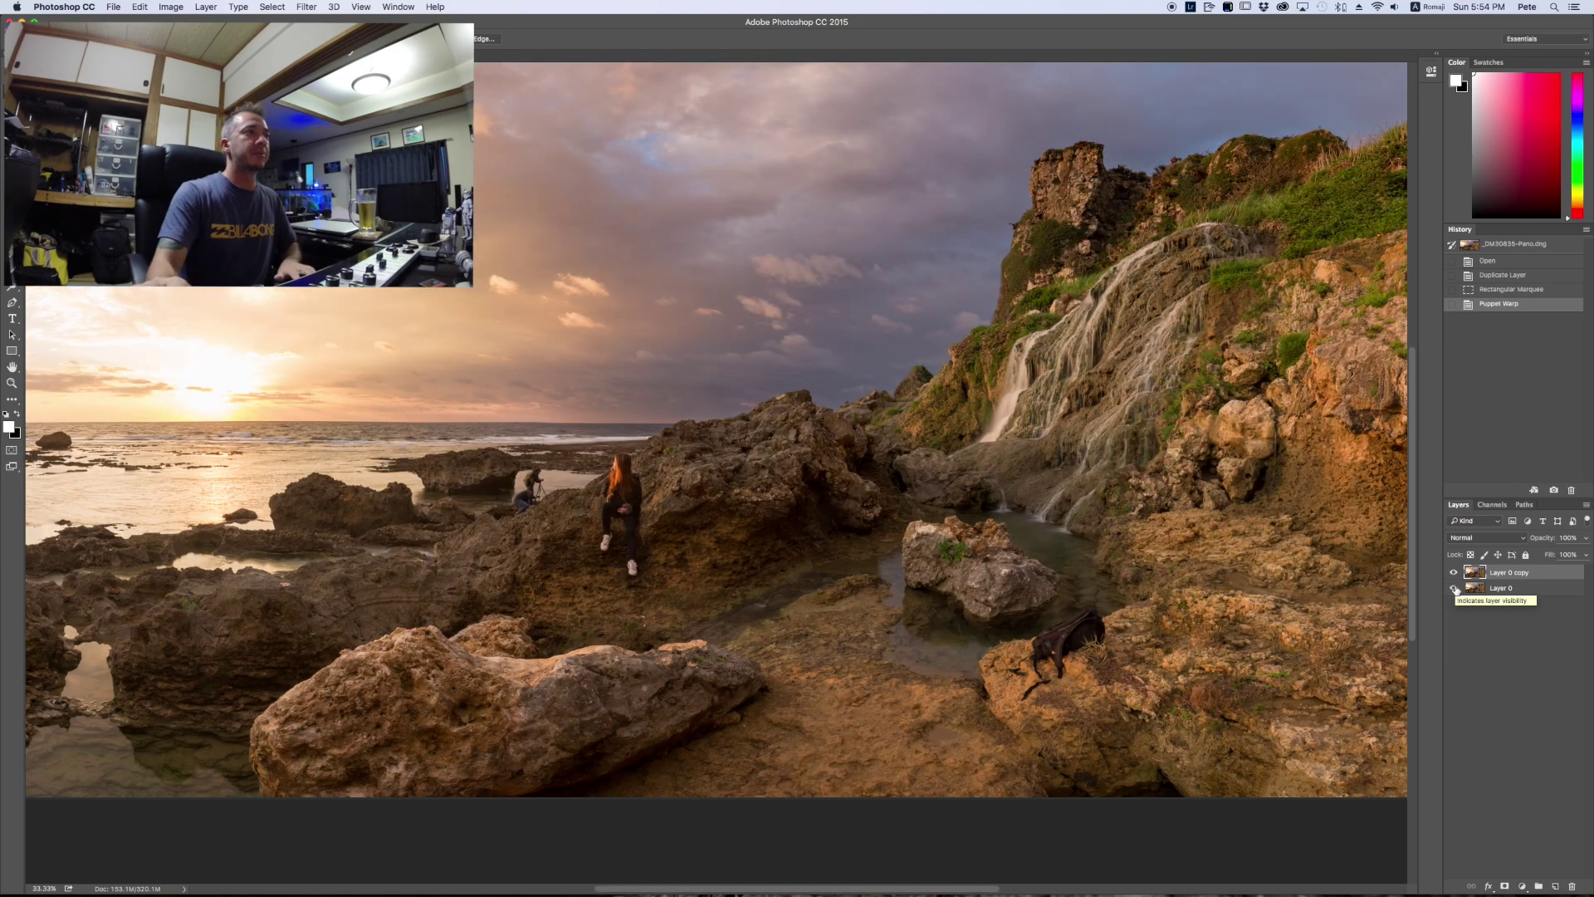
pyautogui.click(1454, 588)
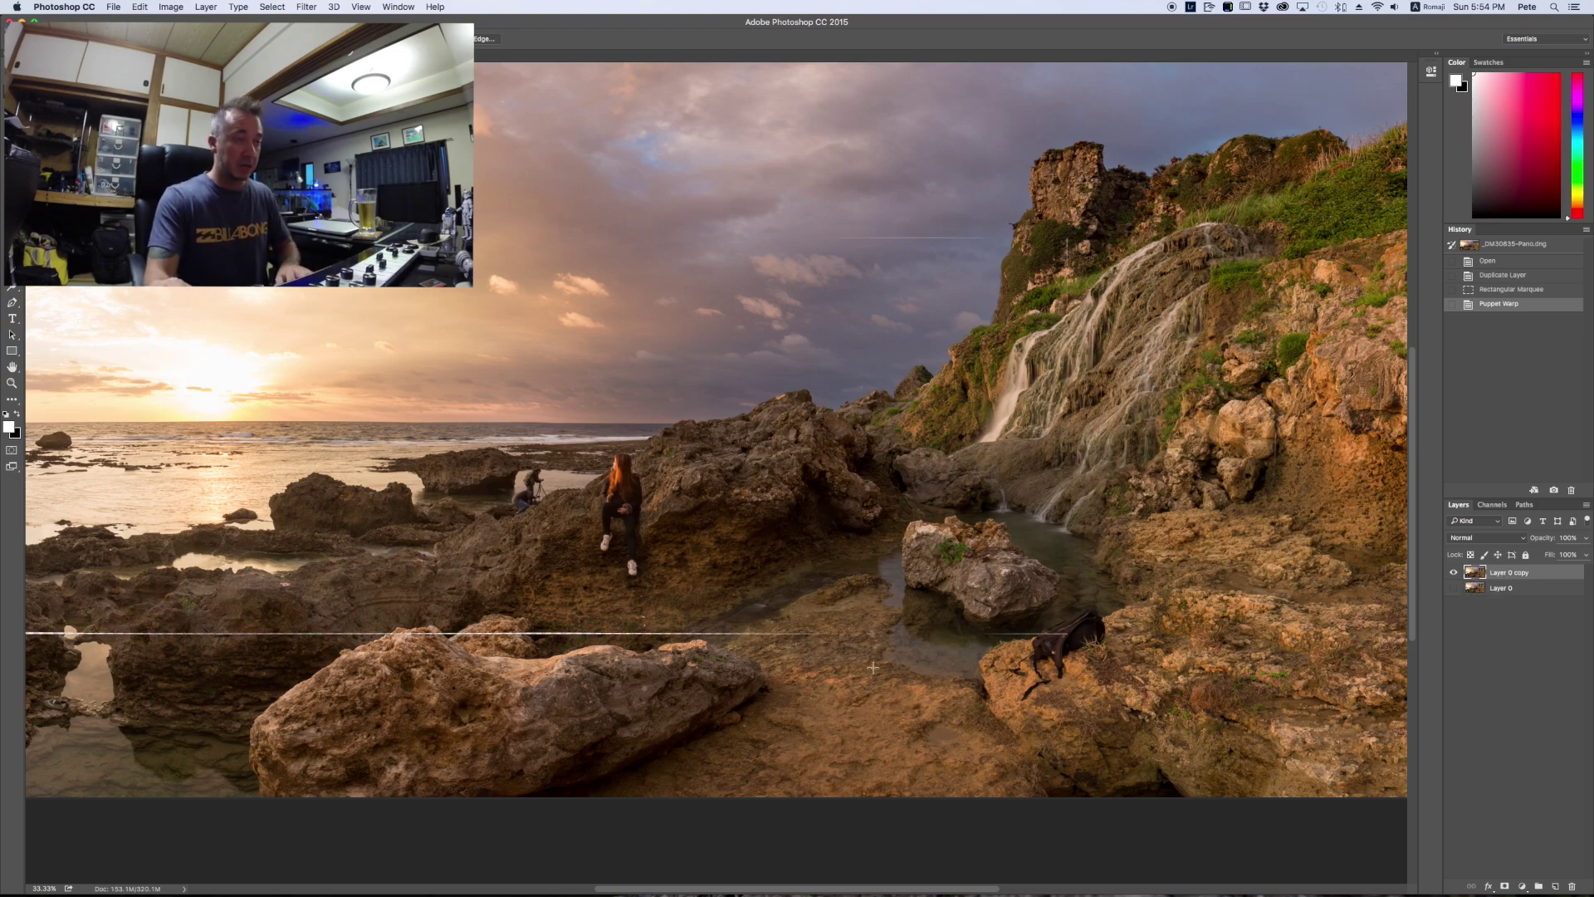
# Deselect, add a layer mask to Layer 0 copy, and undo a test brush dab
pyautogui.click(833, 687)
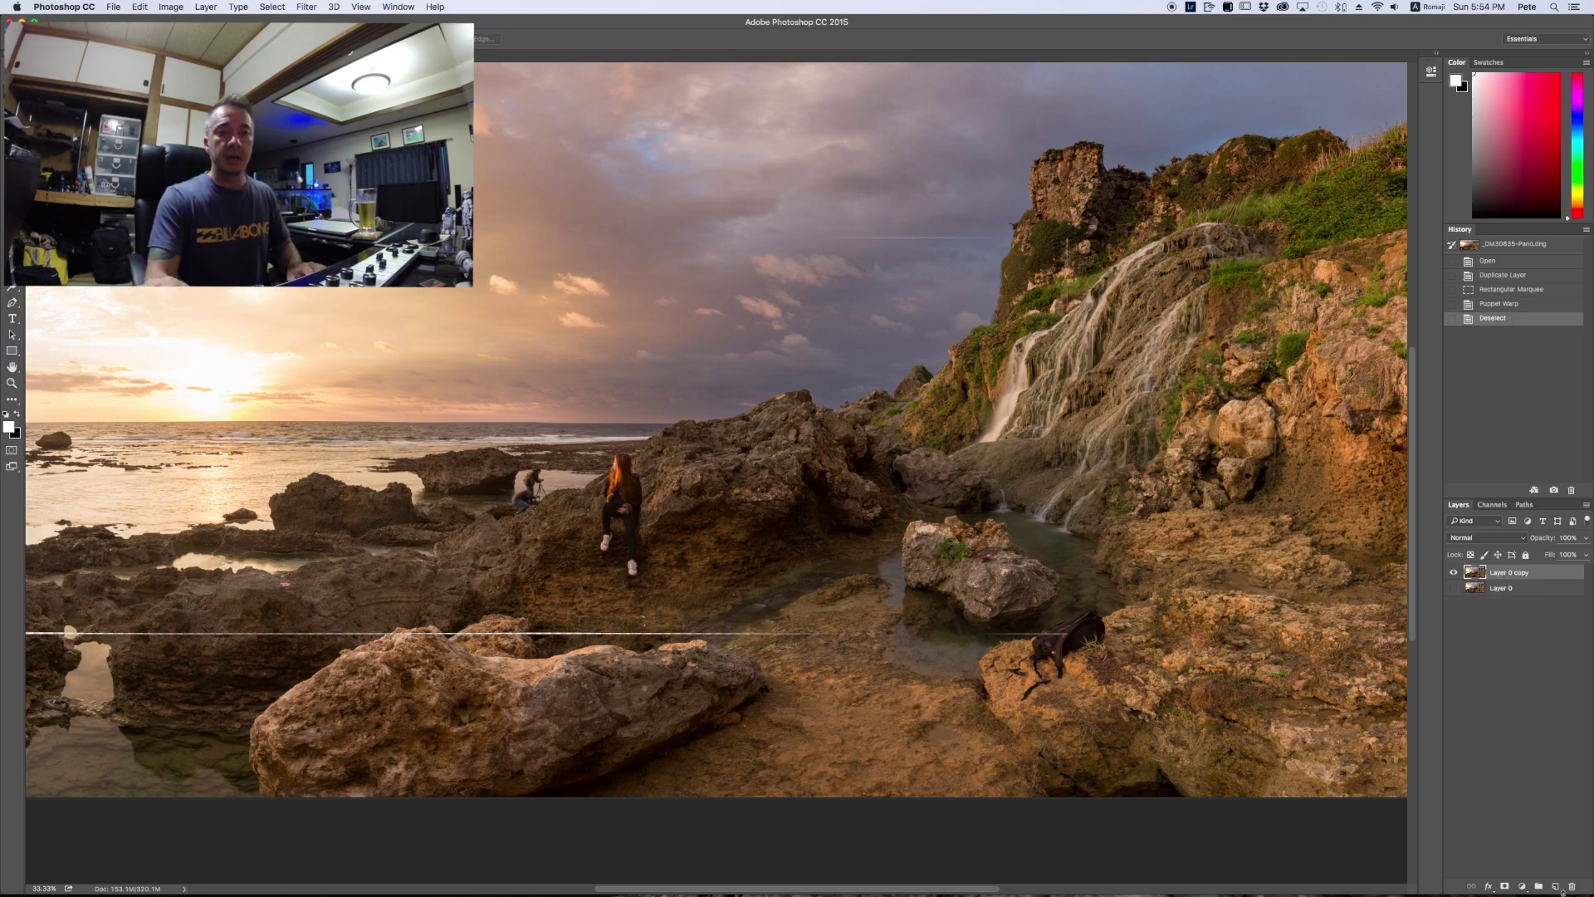
pyautogui.click(1506, 887)
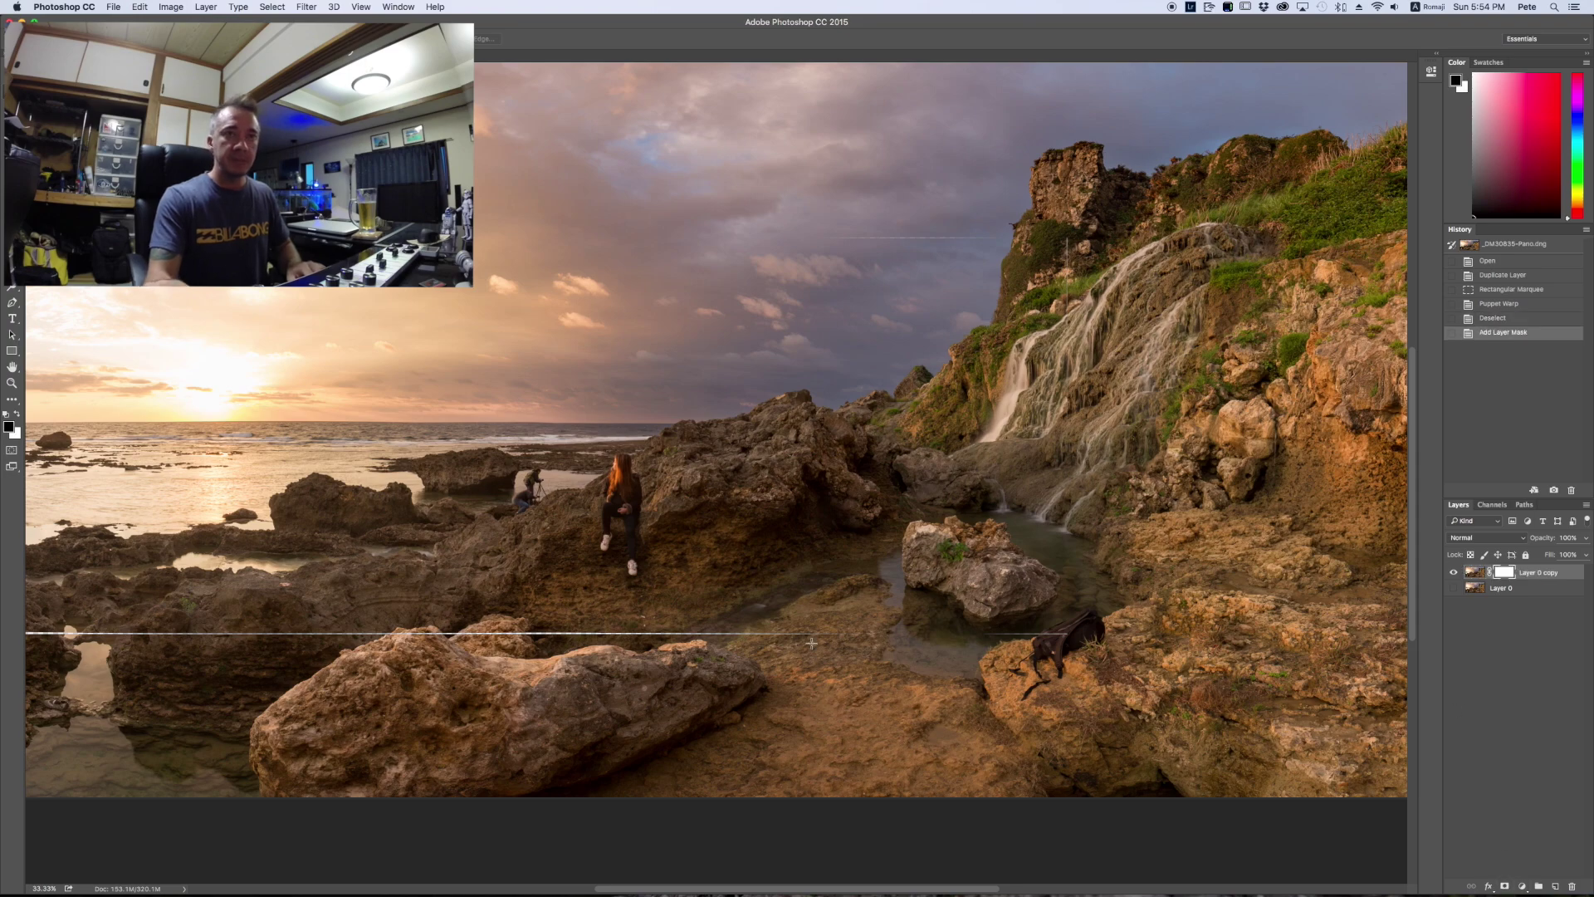
pyautogui.press('b')
pyautogui.click(710, 650)
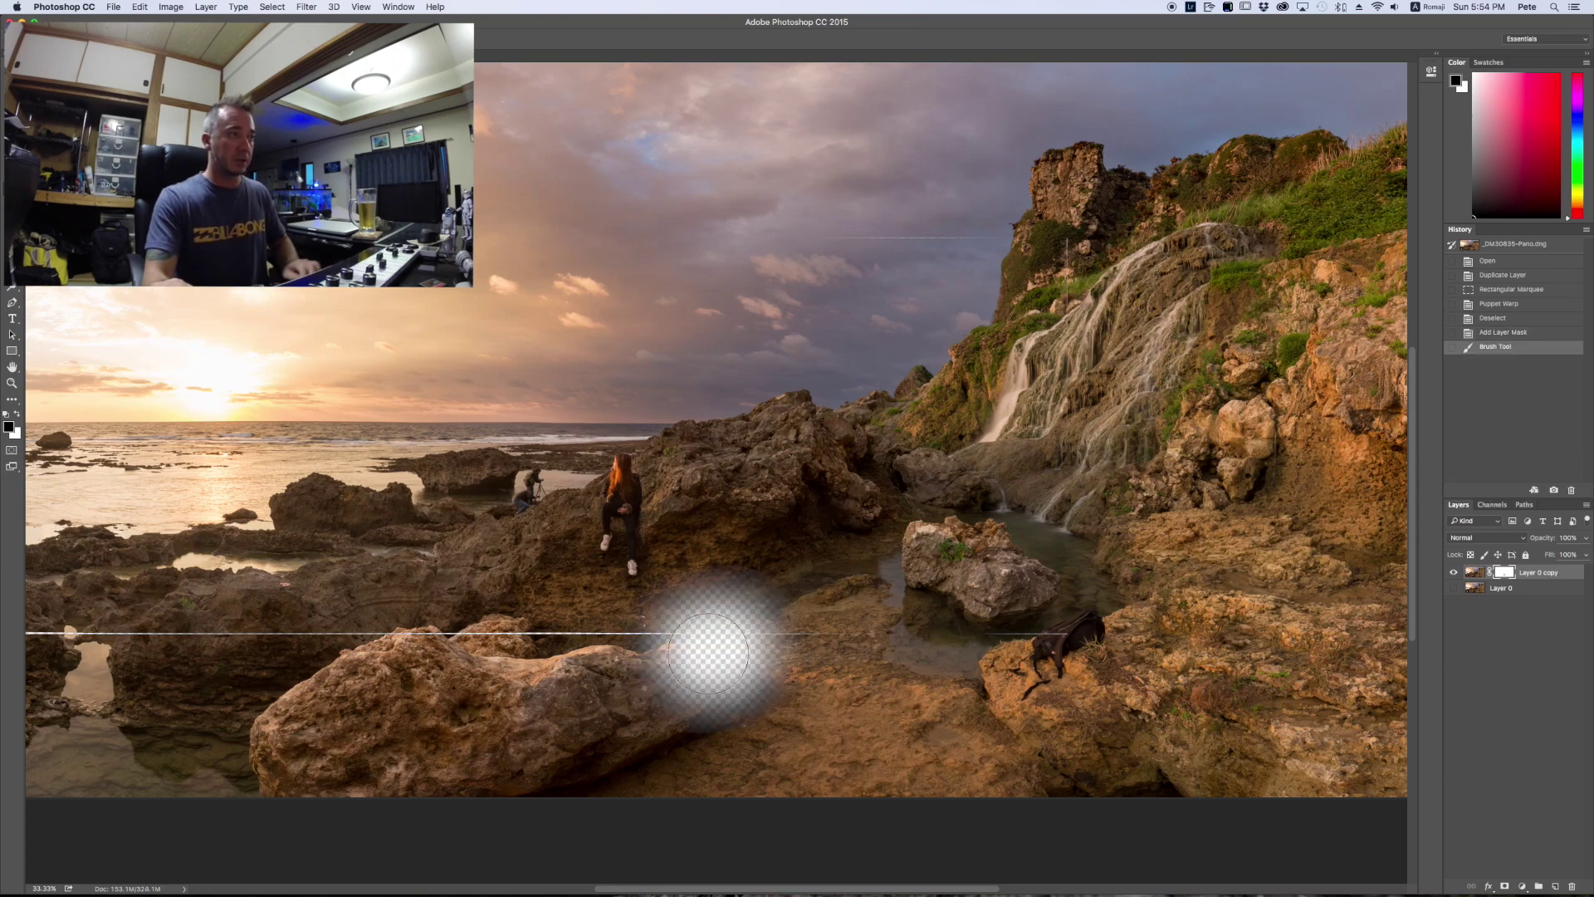
pyautogui.press('super+z')
# Paint out bands across the lower rocks and above the waterfall, then show Layer 0 again
pyautogui.moveTo(1014, 647)
pyautogui.mouseDown()
pyautogui.moveTo(1076, 641)
pyautogui.moveTo(598, 651)
pyautogui.moveTo(489, 637)
pyautogui.moveTo(383, 657)
pyautogui.moveTo(397, 650)
pyautogui.moveTo(26, 641)
pyautogui.moveTo(437, 652)
pyautogui.mouseUp()
pyautogui.moveTo(1078, 217)
pyautogui.mouseDown()
pyautogui.moveTo(1069, 312)
pyautogui.moveTo(1077, 636)
pyautogui.moveTo(1100, 276)
pyautogui.moveTo(1076, 214)
pyautogui.moveTo(561, 224)
pyautogui.mouseUp()
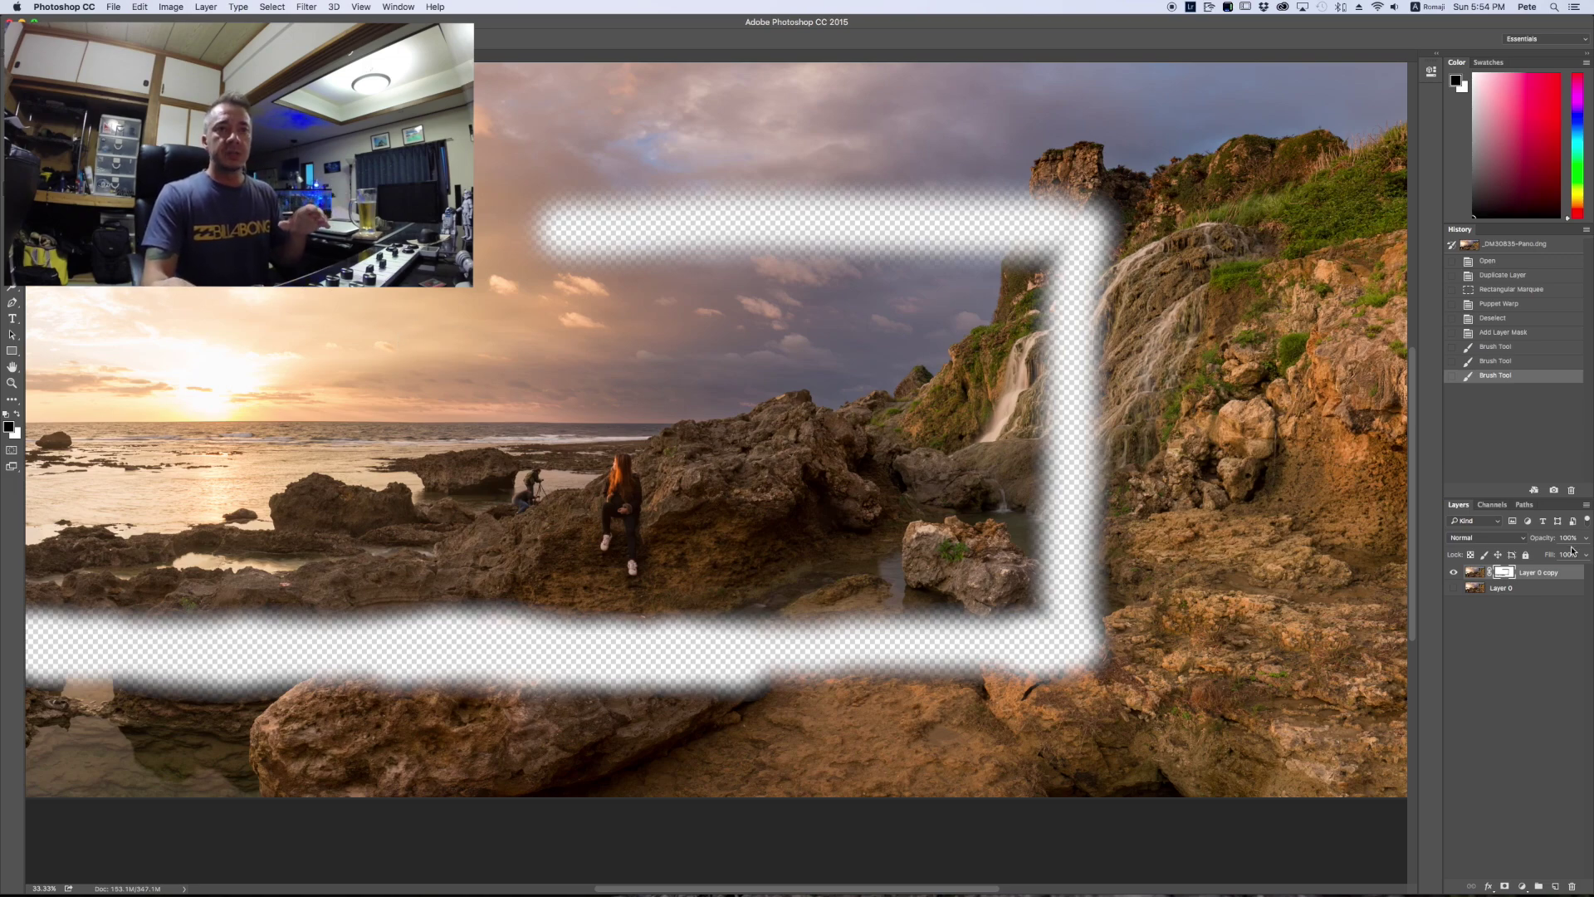
pyautogui.click(1454, 589)
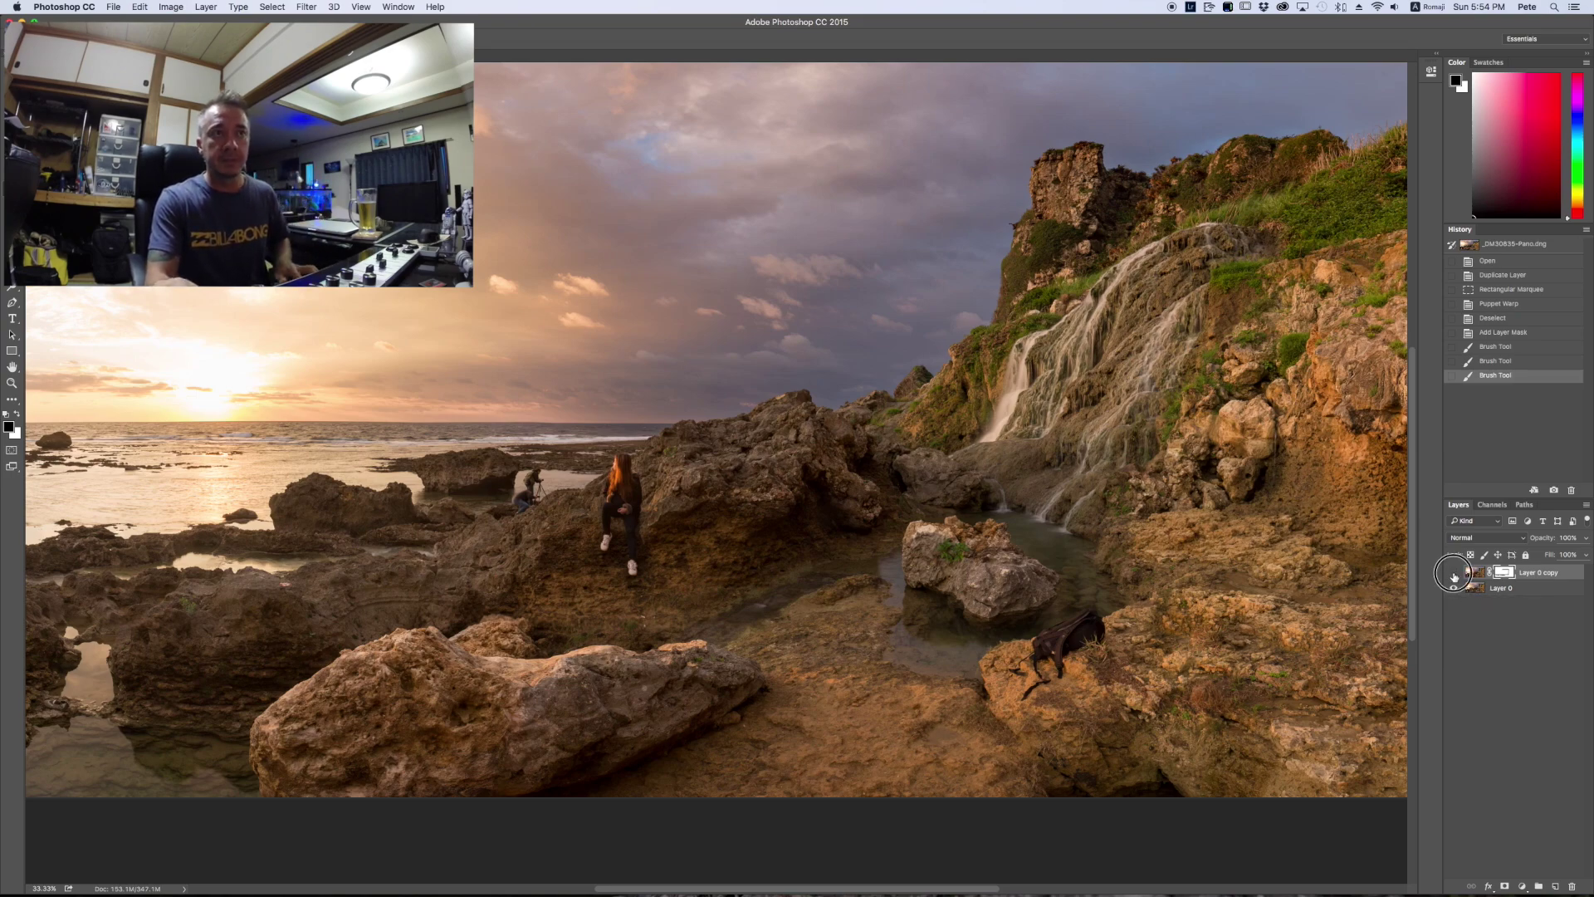
# Toggle Layer 0 copy once more to compare the masked result with the original
pyautogui.click(1453, 572)
pyautogui.click(1453, 572)
pyautogui.scroll(3, 1297, 465)
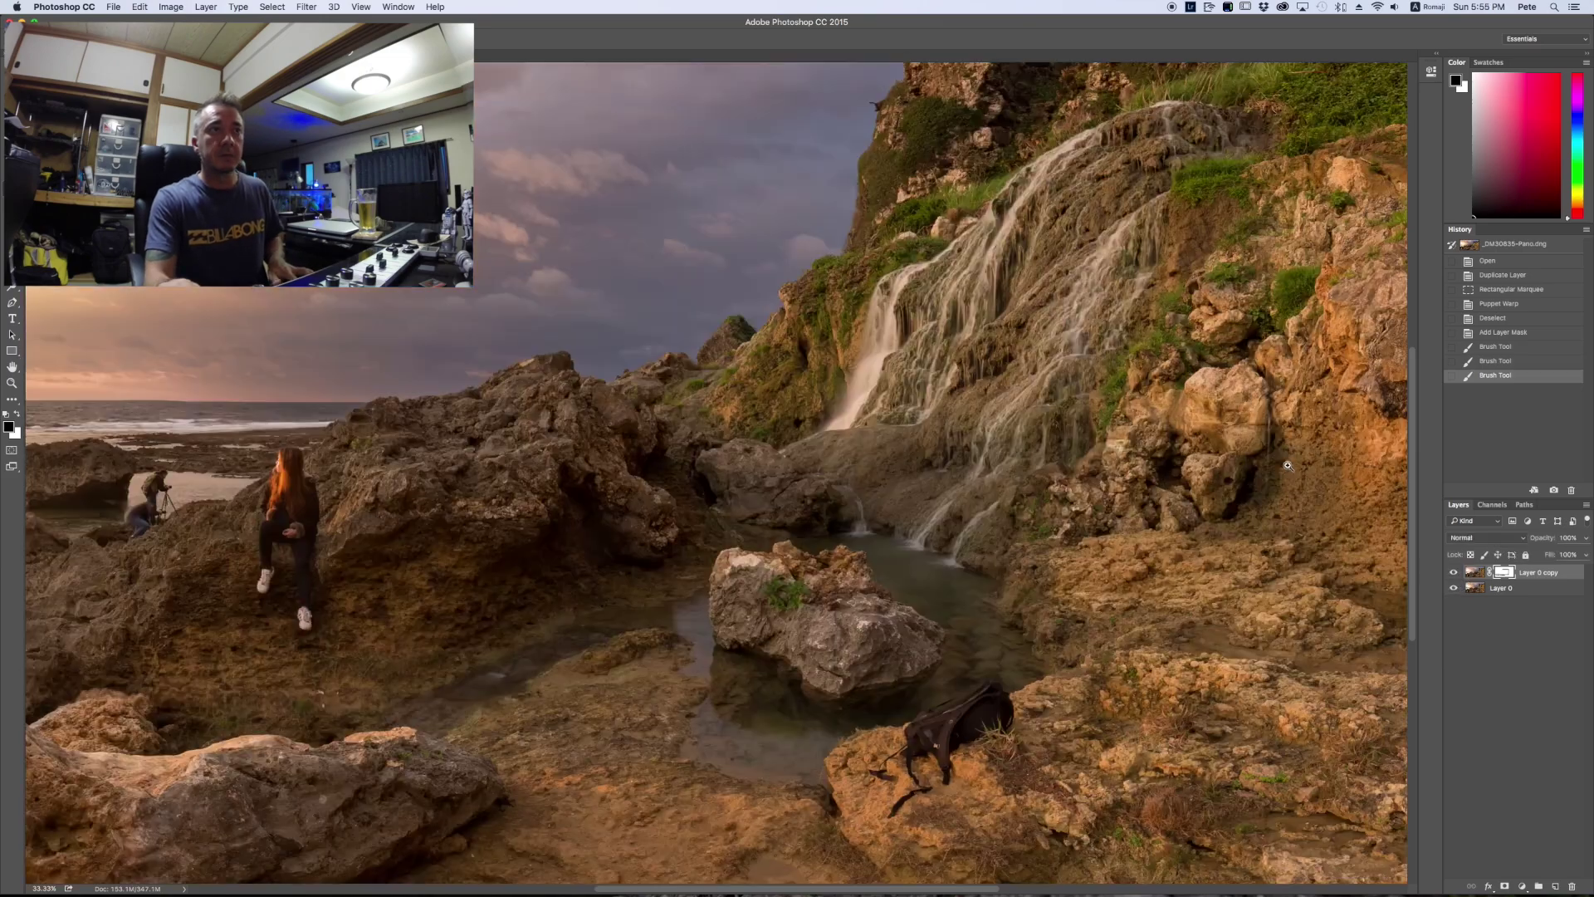
pyautogui.scroll(-3, 1288, 465)
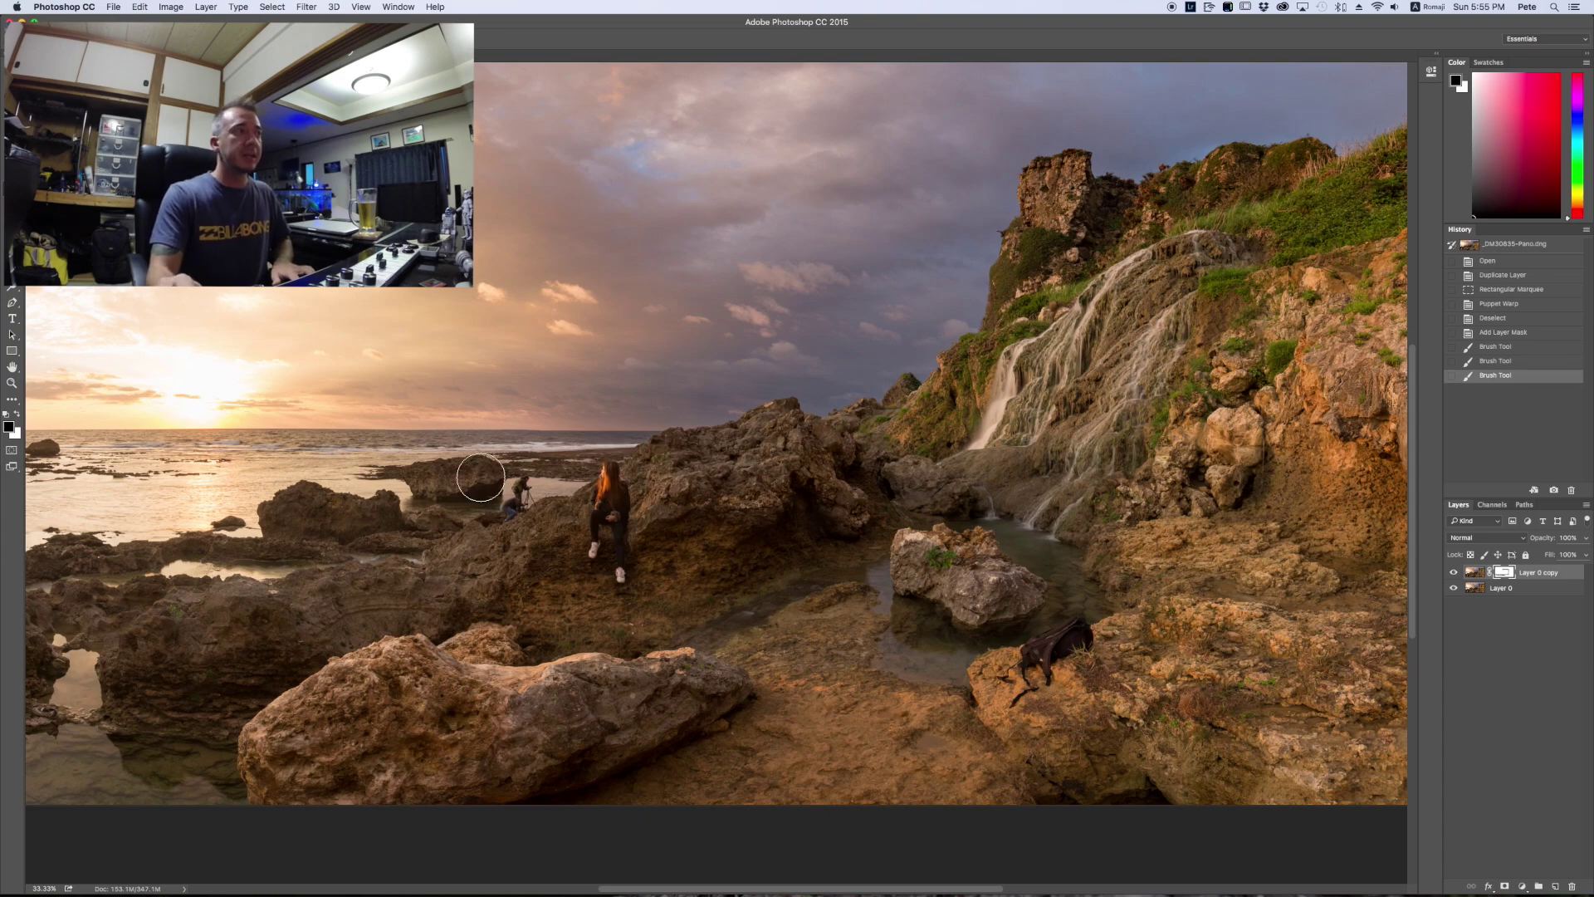
pyautogui.scroll(1, 515, 457)
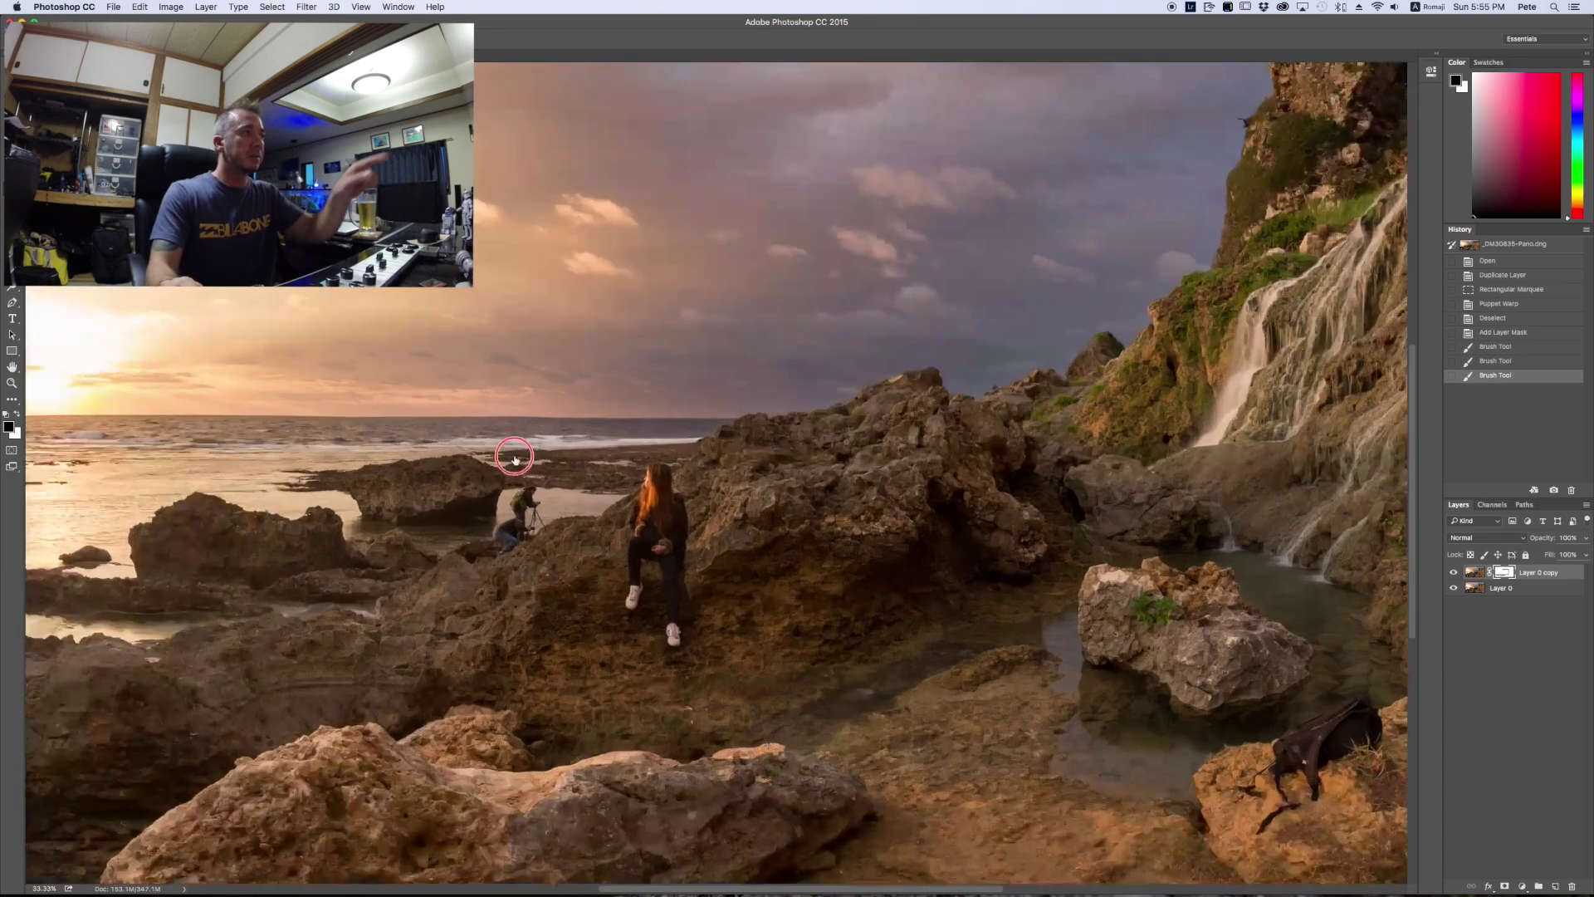
pyautogui.scroll(1, 514, 458)
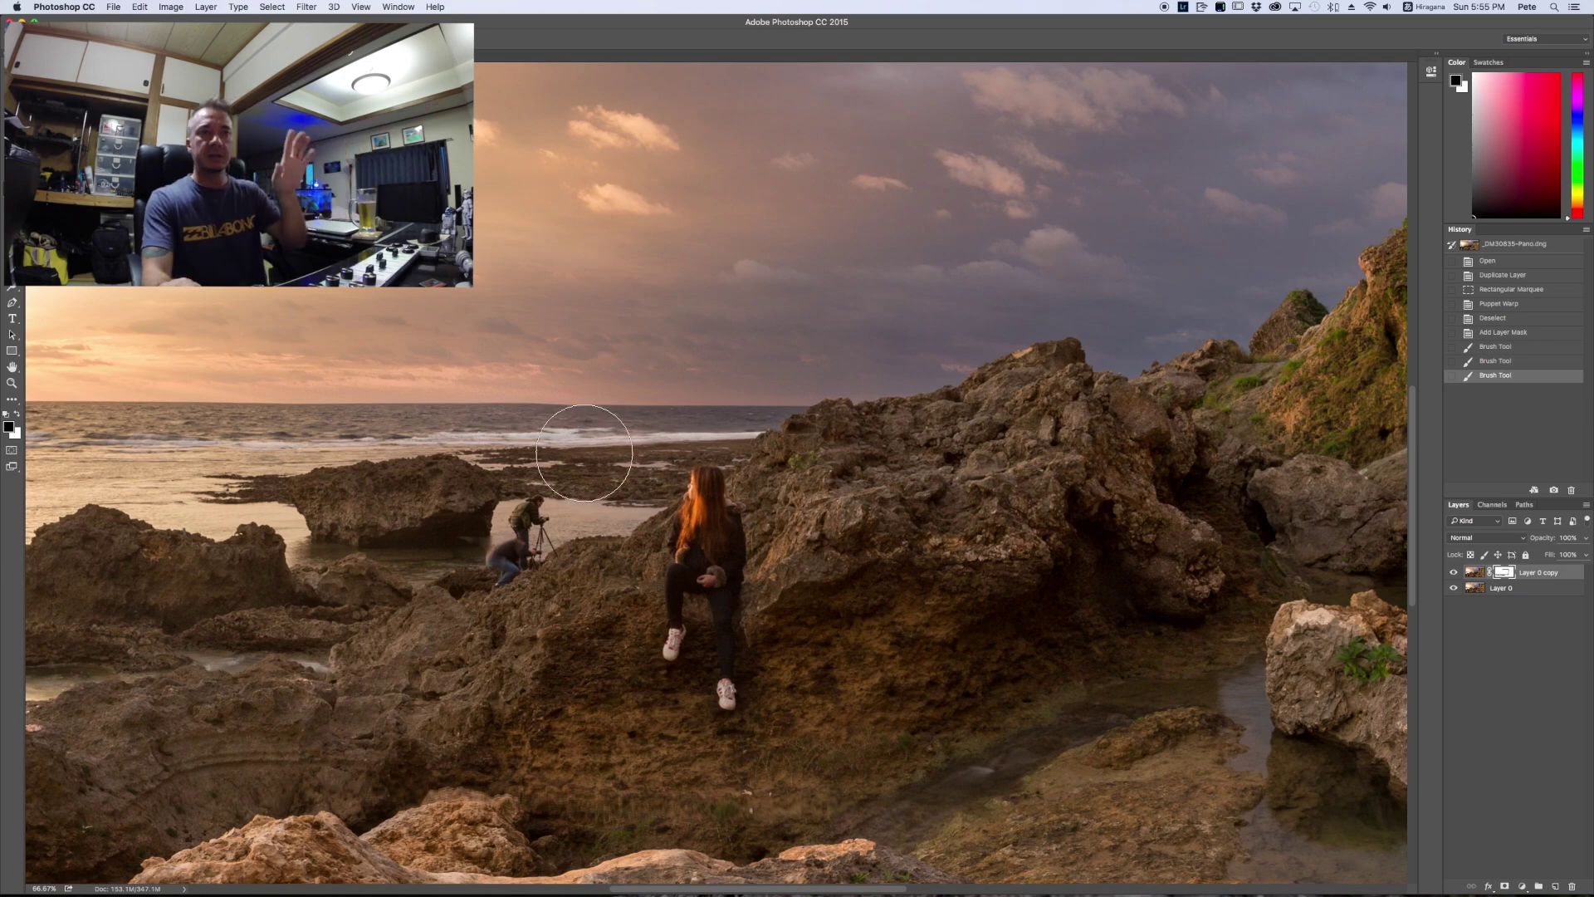
pyautogui.scroll(-1, 681, 541)
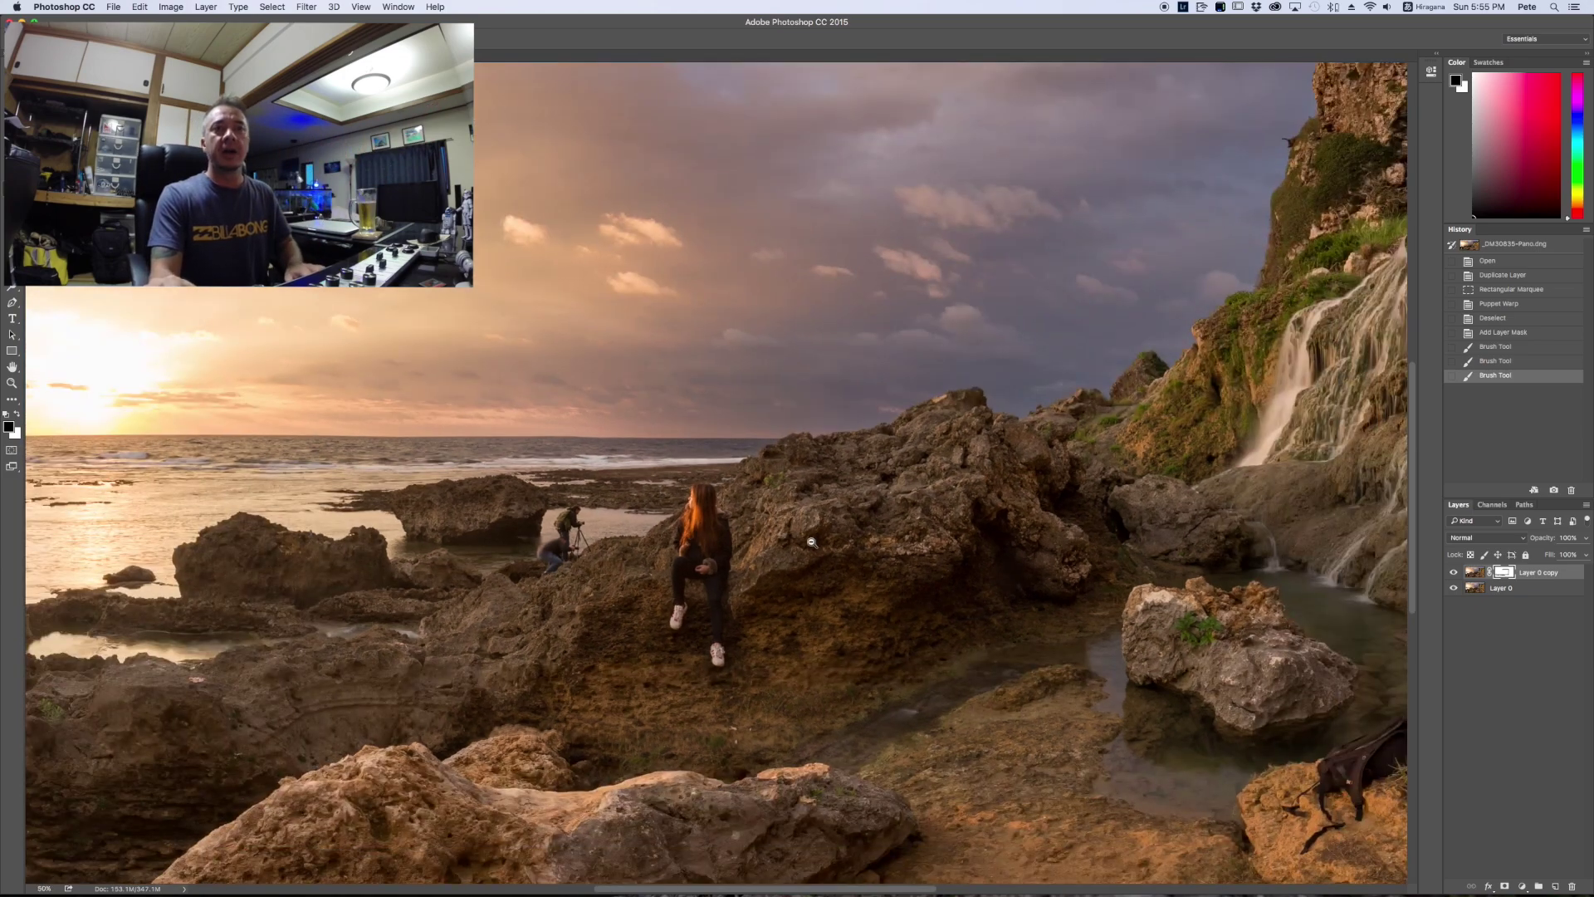
# Flatten the image, save and close the panorama, and return to Lightroom
pyautogui.click(1586, 506)
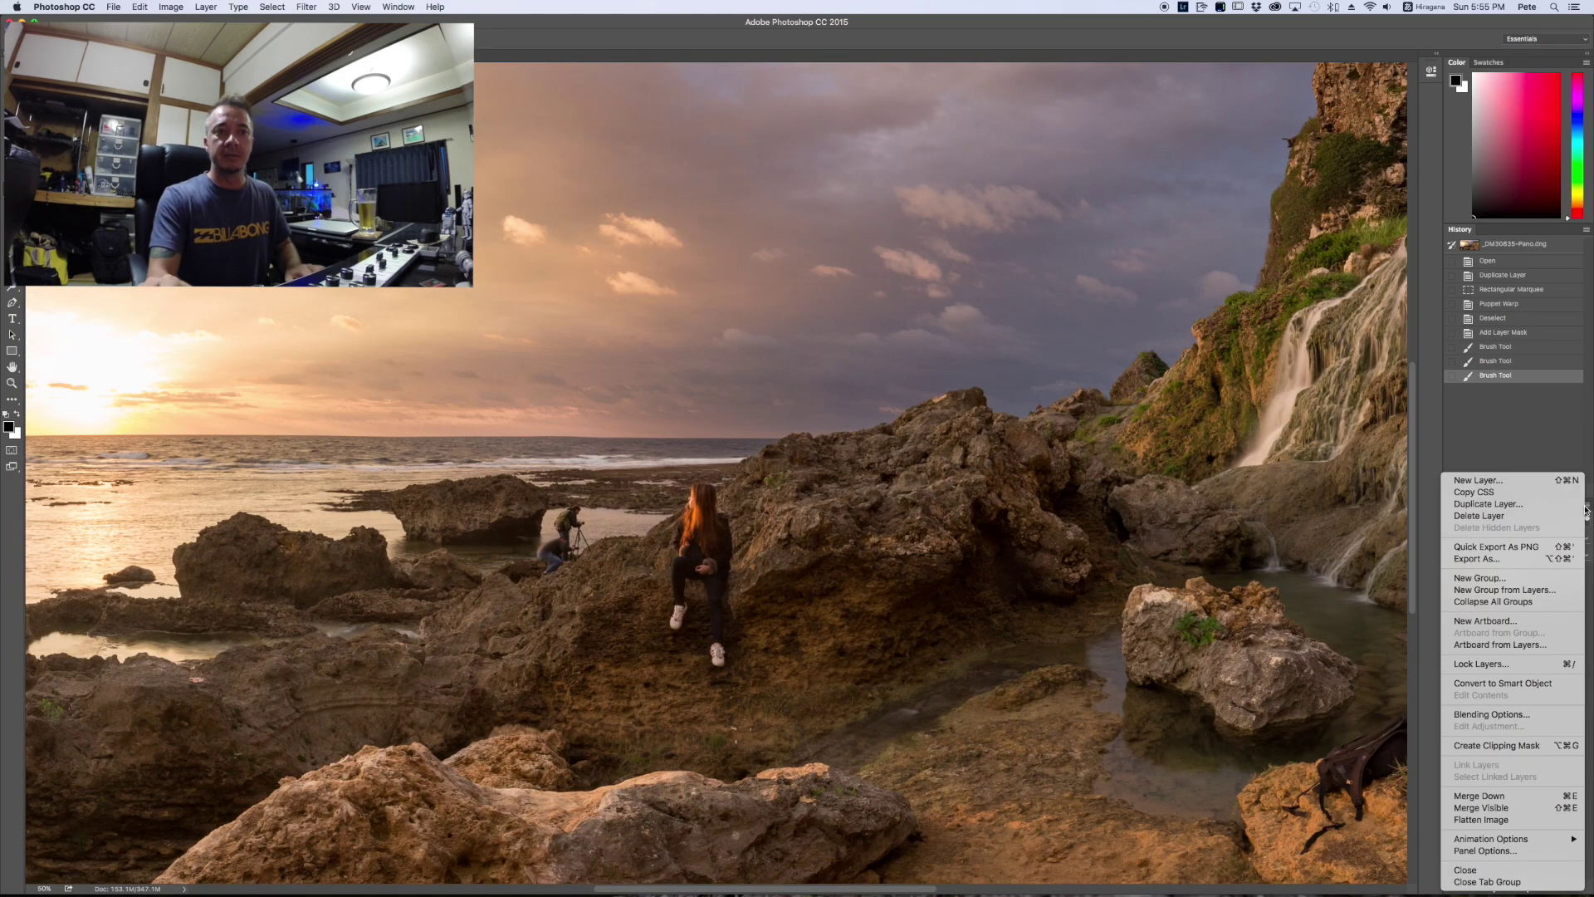
pyautogui.click(1481, 820)
pyautogui.press('x')
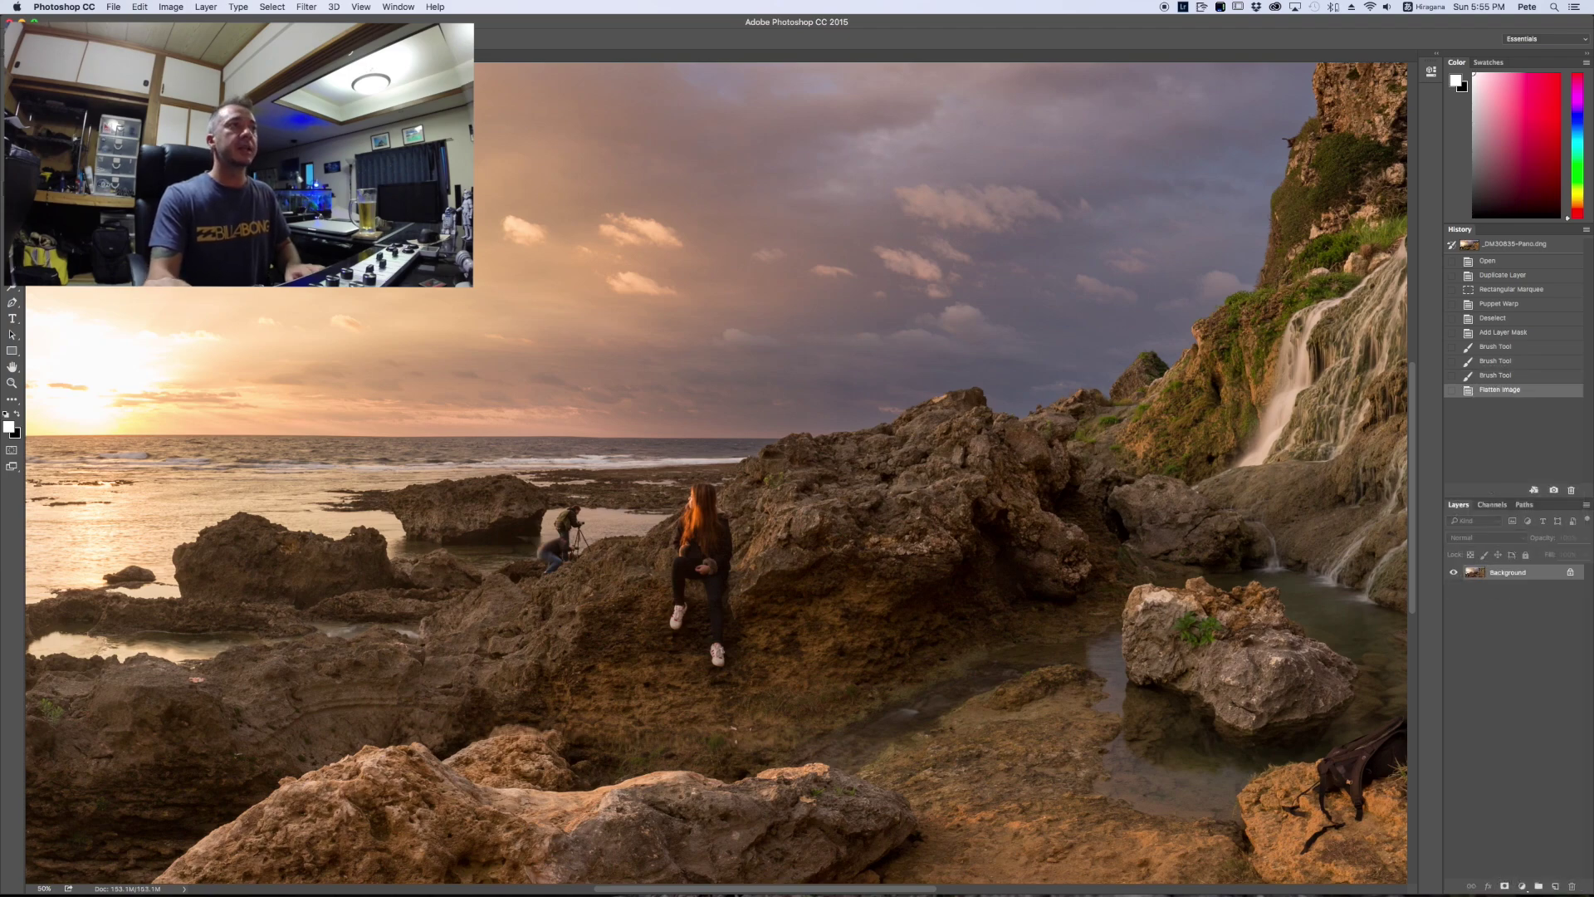
pyautogui.press('super+w')
pyautogui.click(885, 288)
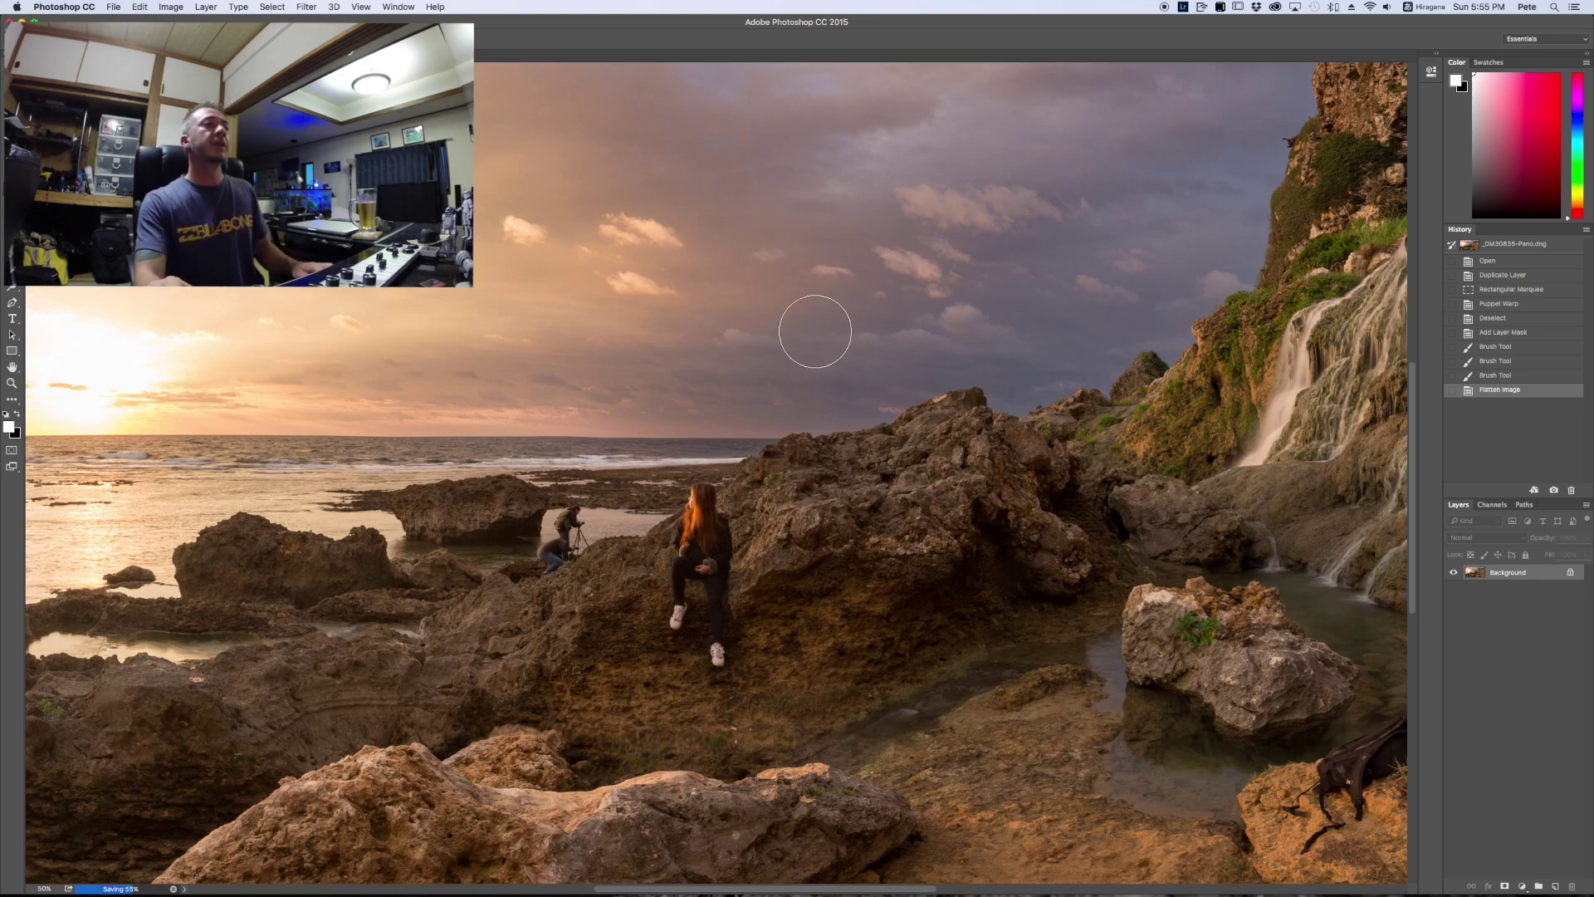
pyautogui.press('super+Tab')
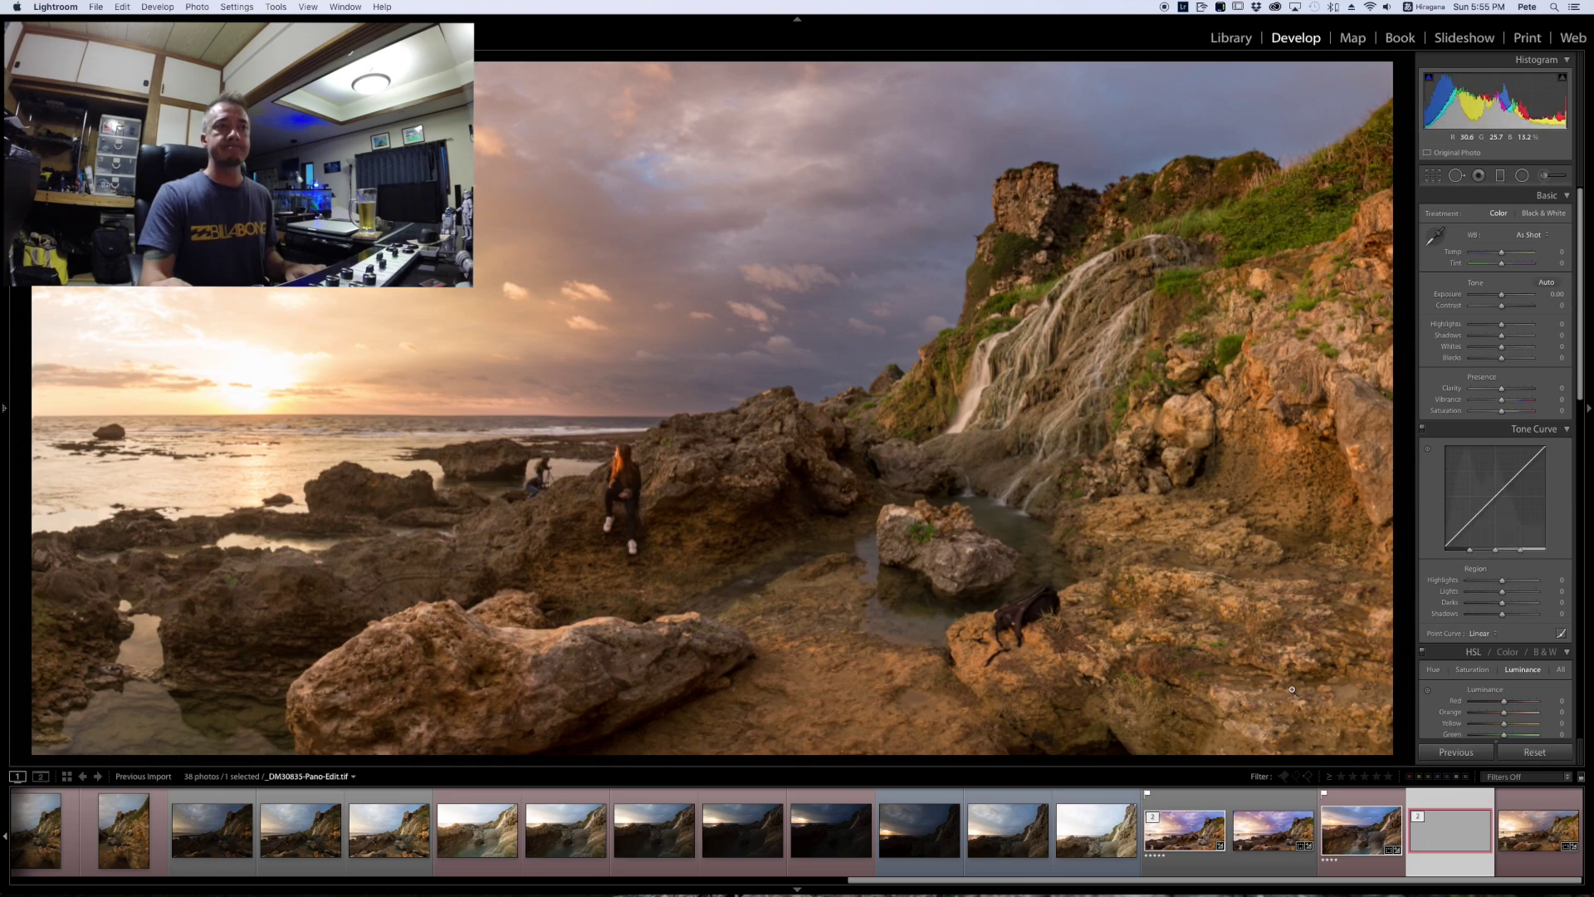
# Show the edit in the Library loupe and briefly preview the neighbouring waterfall photo
pyautogui.press('e')
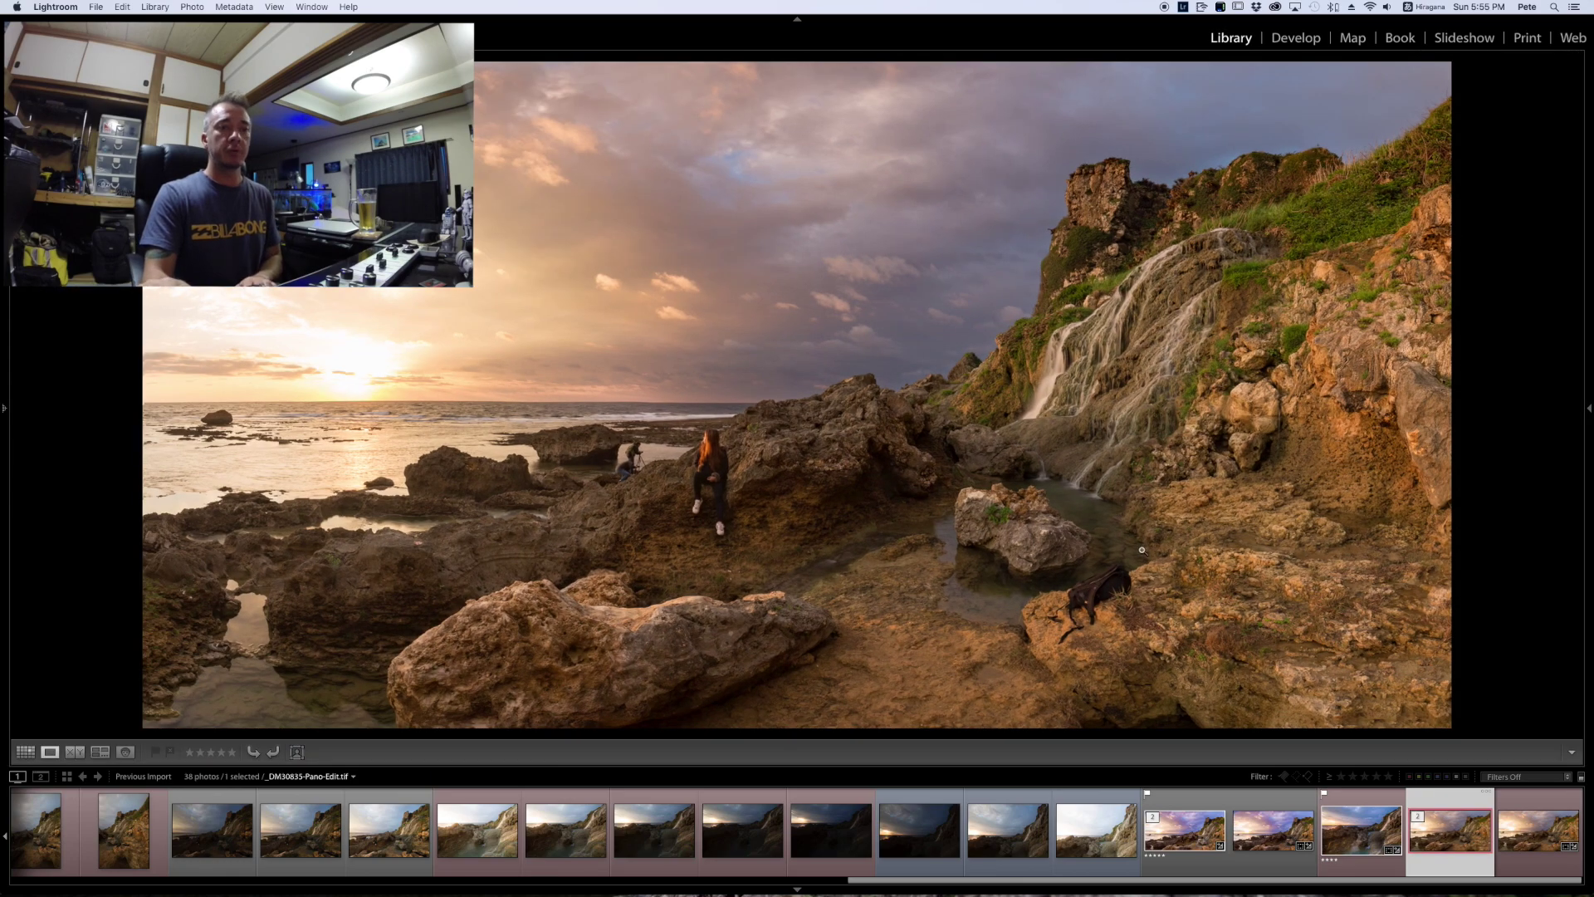
pyautogui.click(1354, 835)
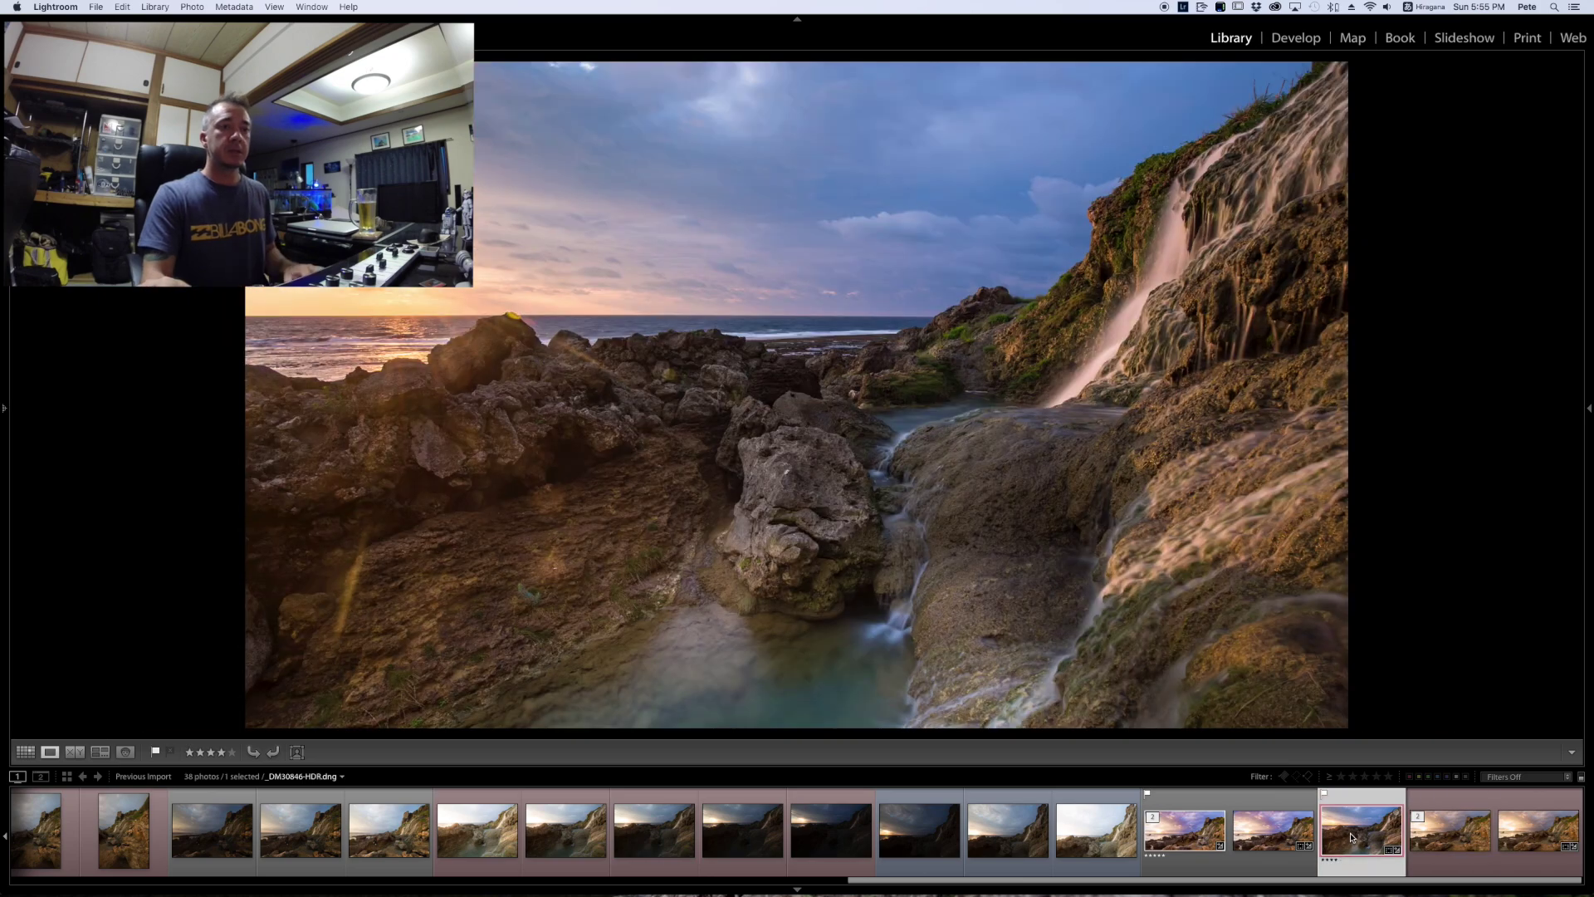
pyautogui.press('Right')
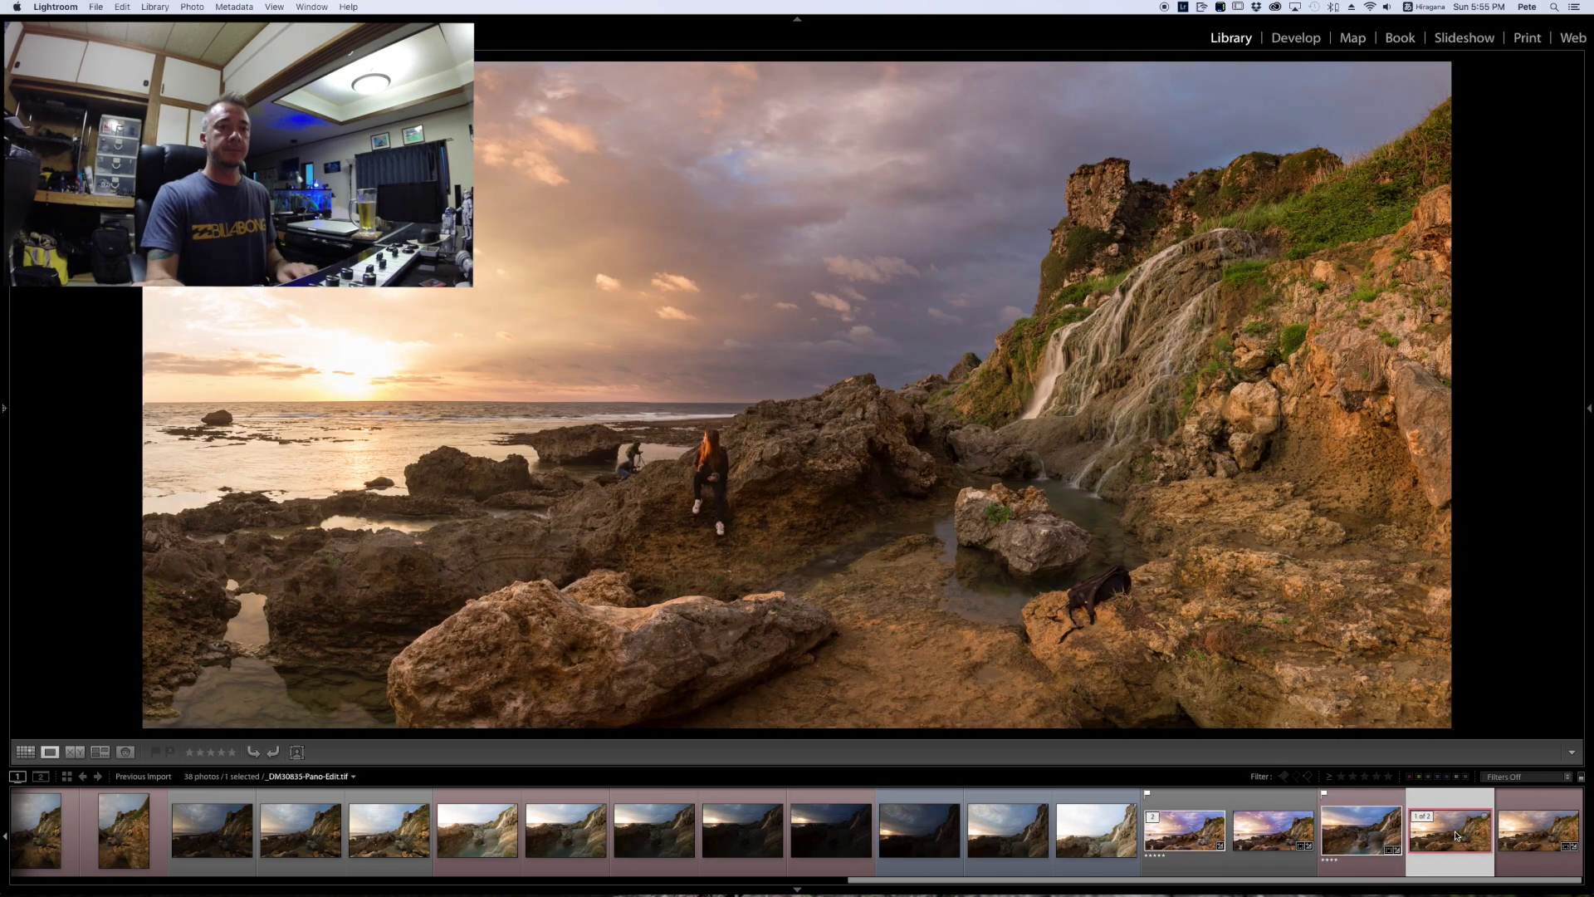
# Flip repeatedly between the original Pano.dng and the straightened _DM30835-Pano-Edit.tif to compare
pyautogui.click(1529, 836)
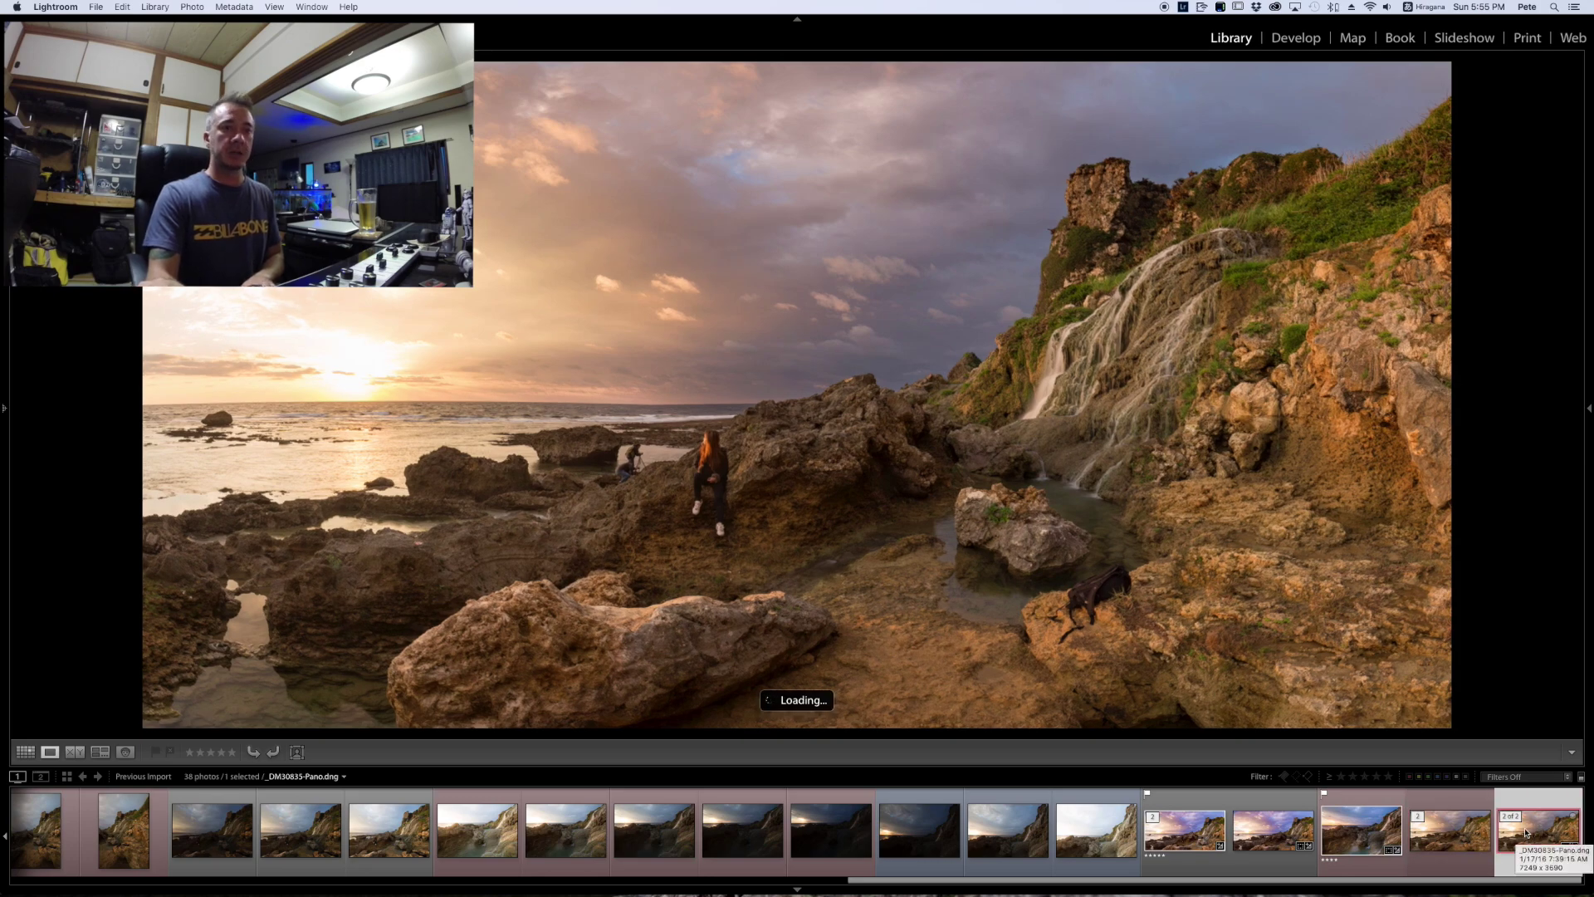
pyautogui.press('Left')
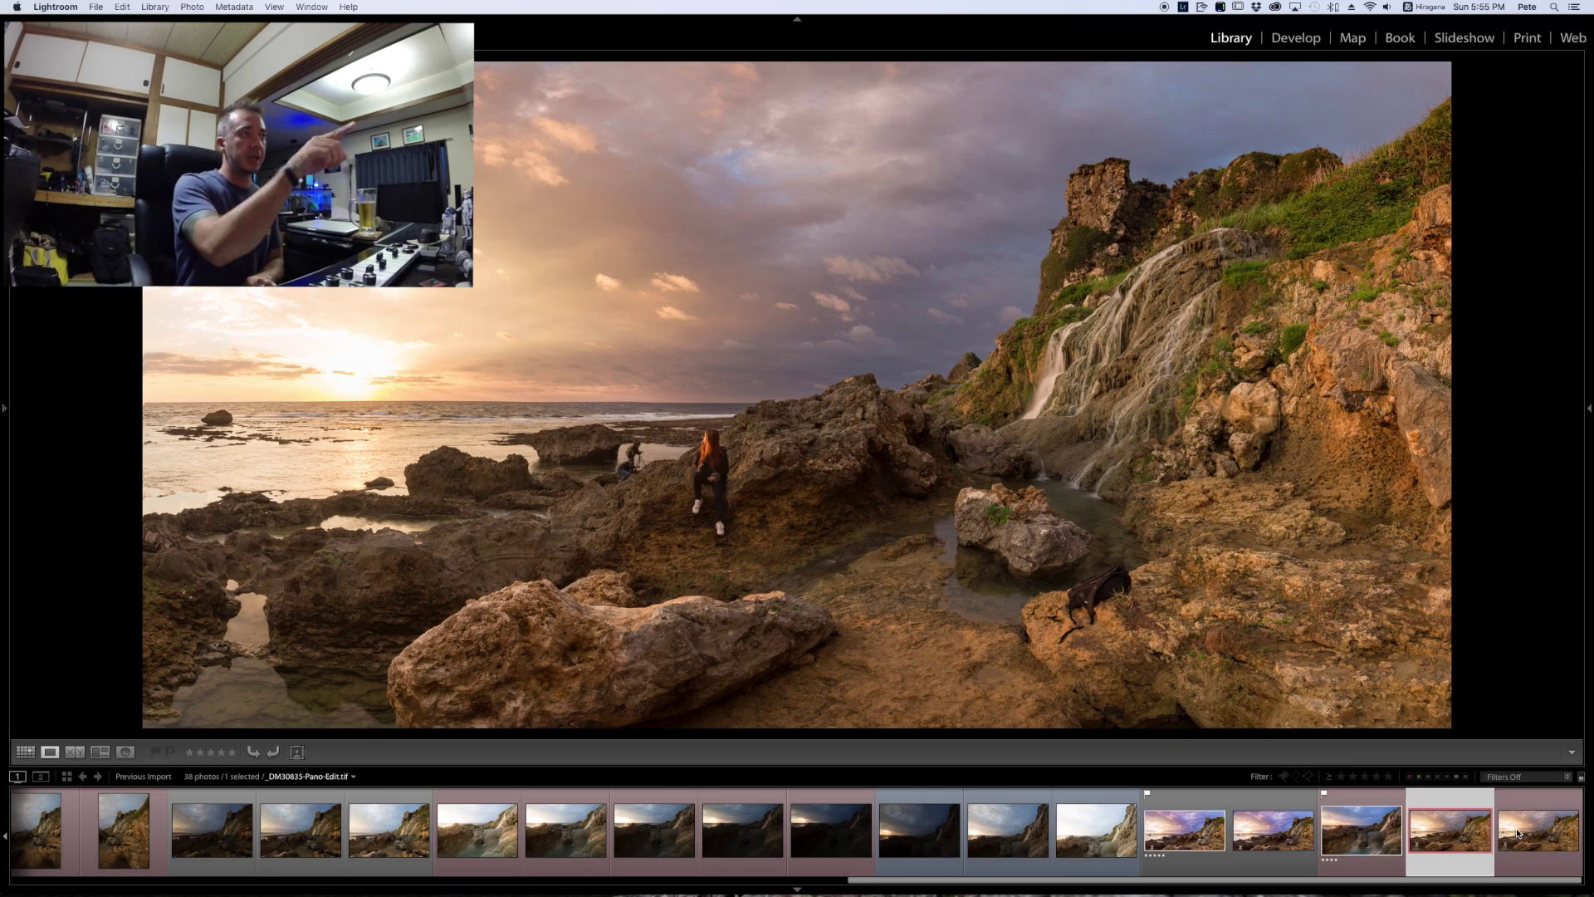
pyautogui.click(1518, 834)
pyautogui.press('Left')
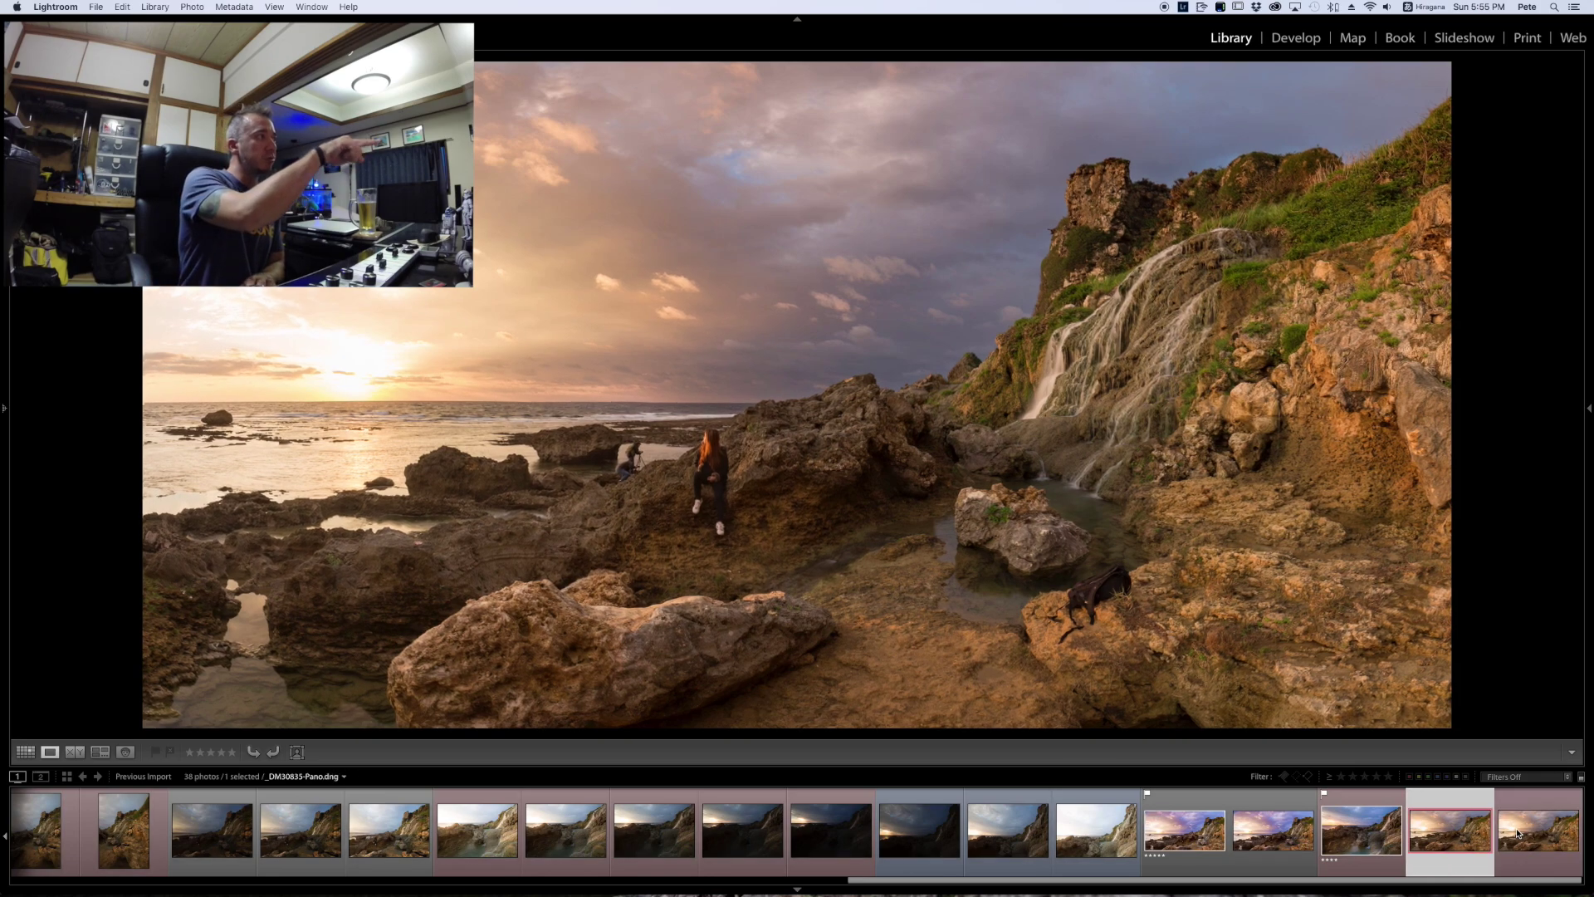
pyautogui.click(1518, 834)
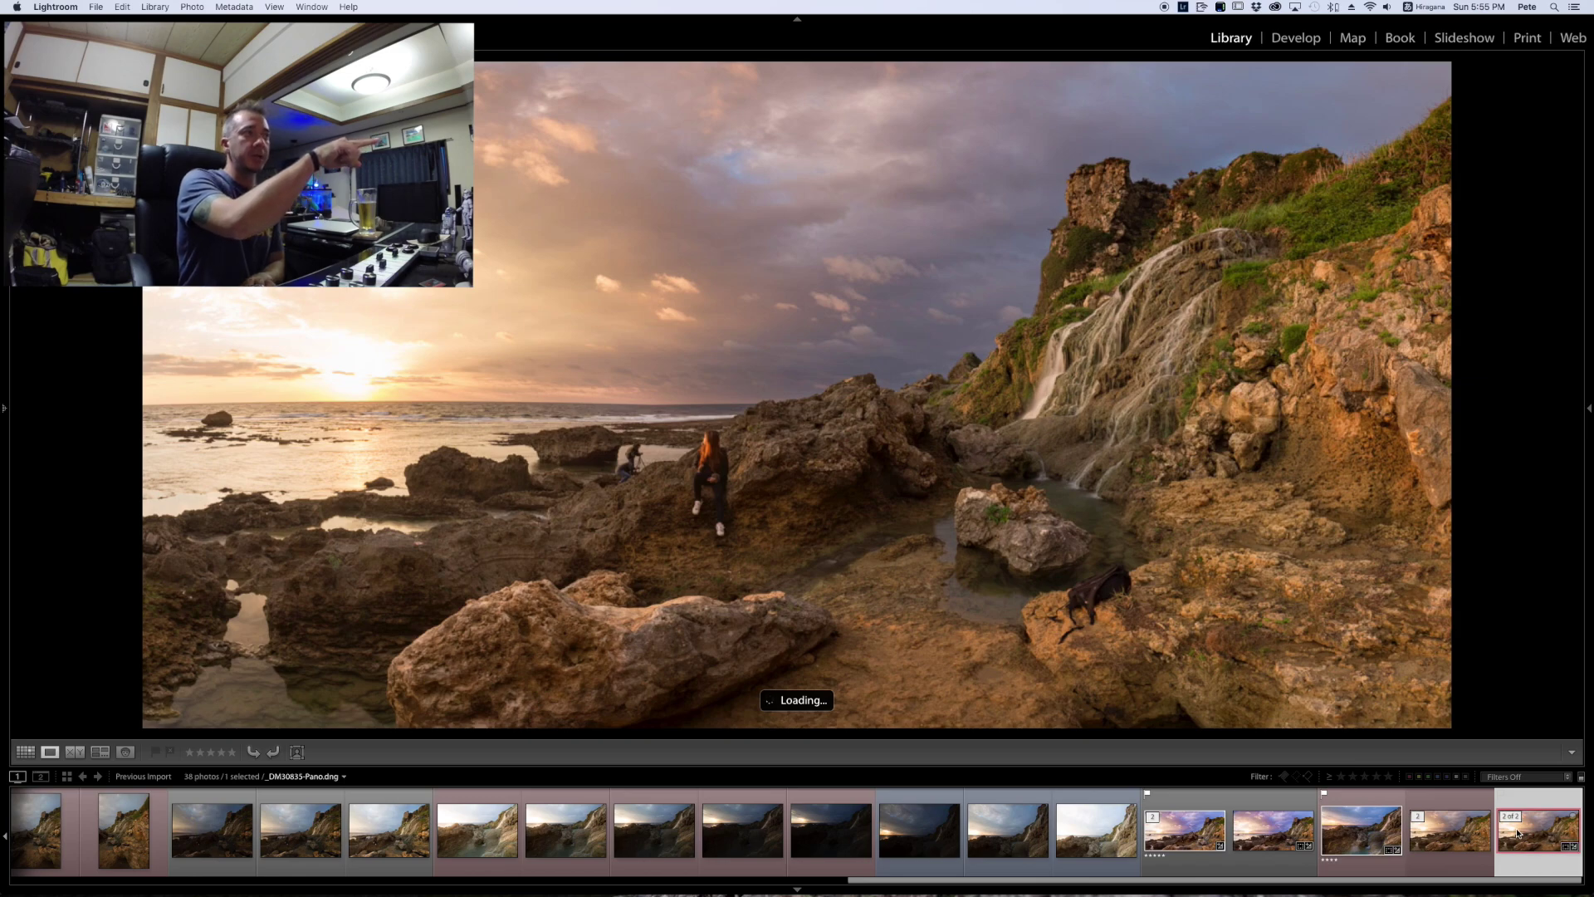
pyautogui.press('Left')
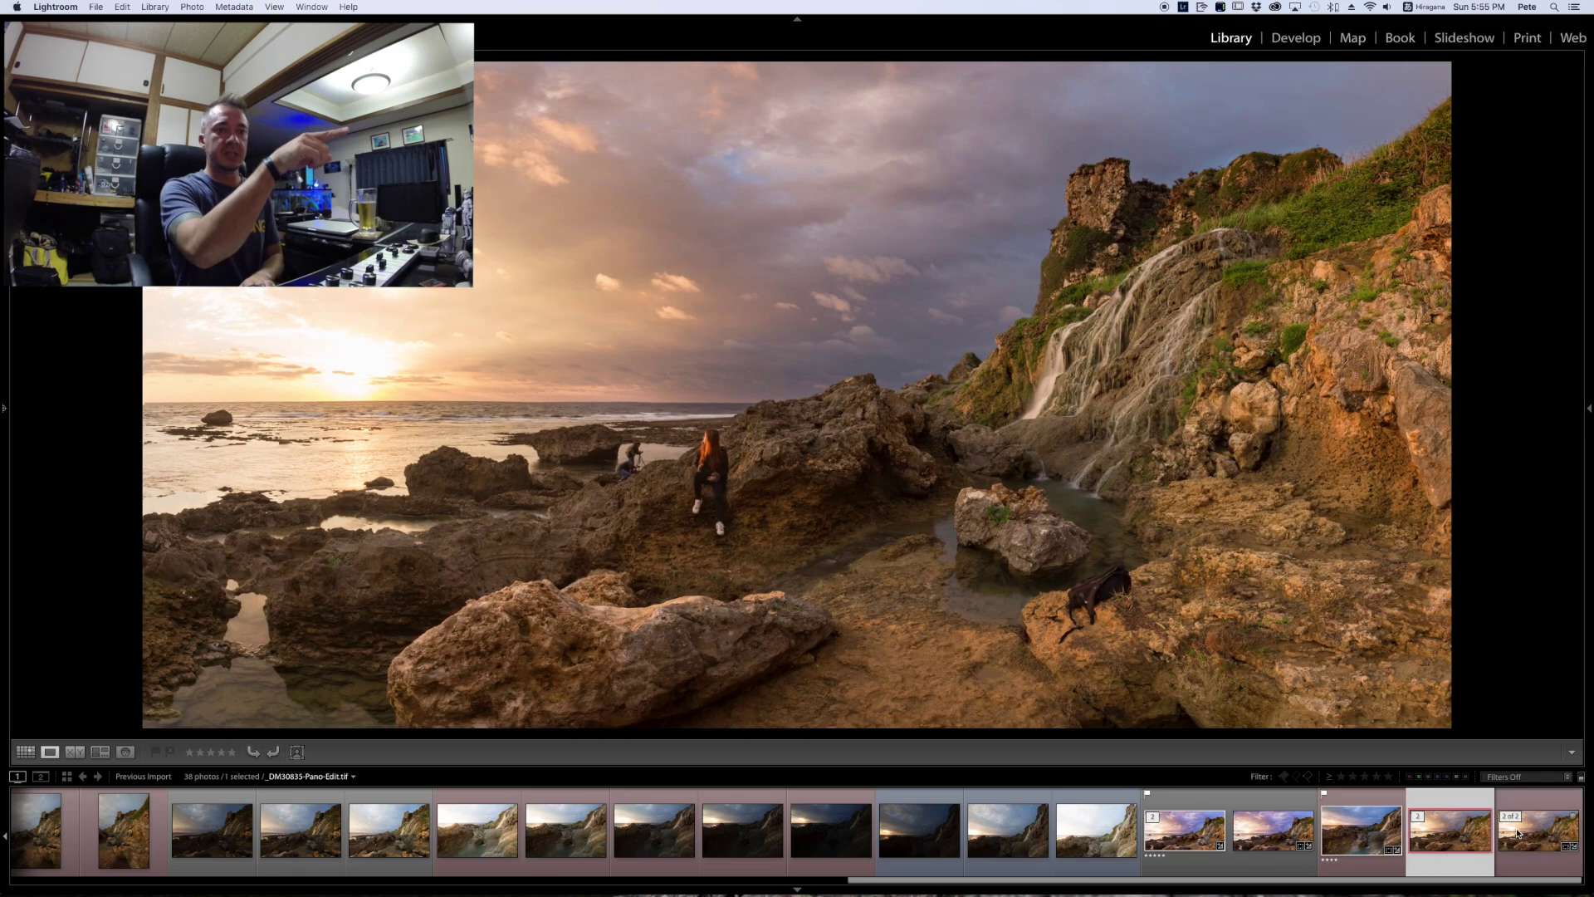
pyautogui.click(1518, 834)
pyautogui.press('Left')
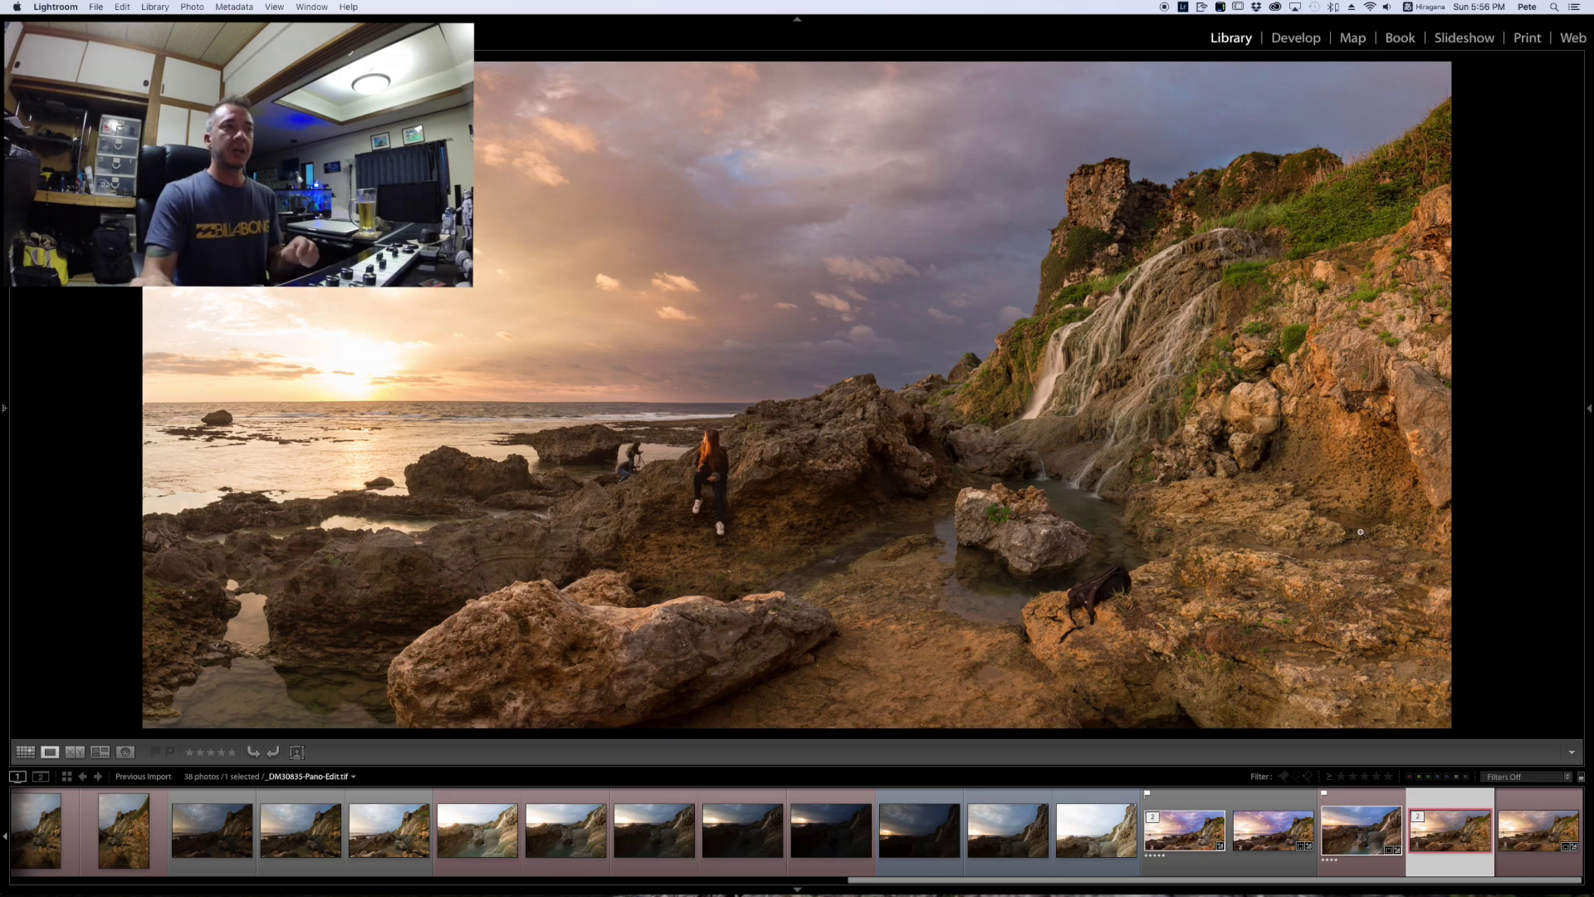
# From Grid, open _DM30839-Pano-Edit large and flip between it and _DM30839-Pano.dng
pyautogui.press('g')
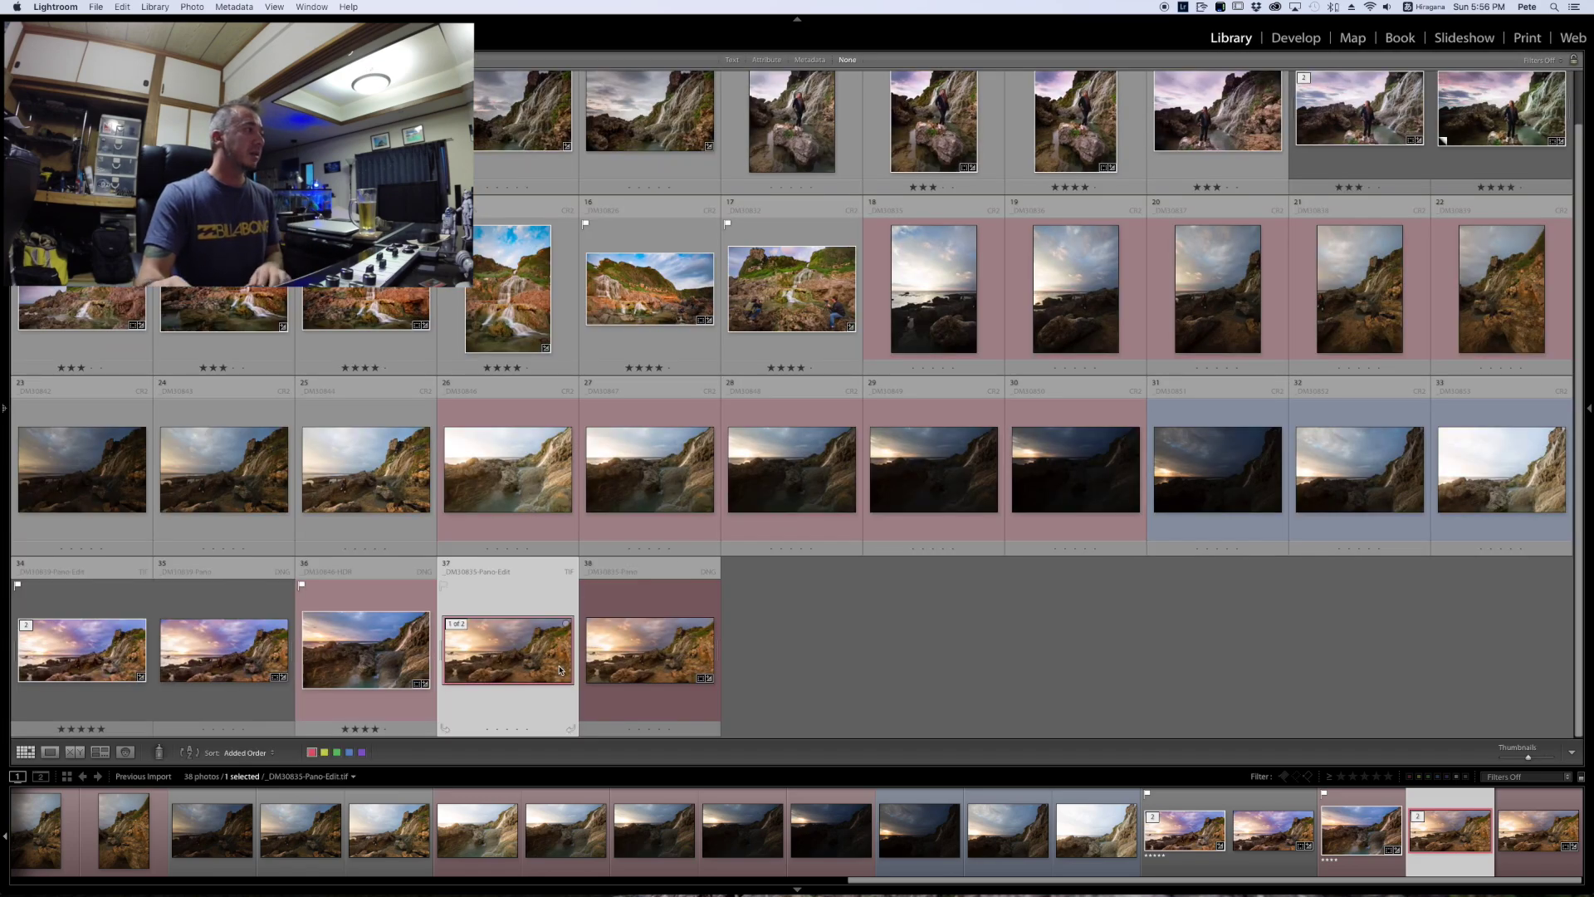
pyautogui.doubleClick(88, 637)
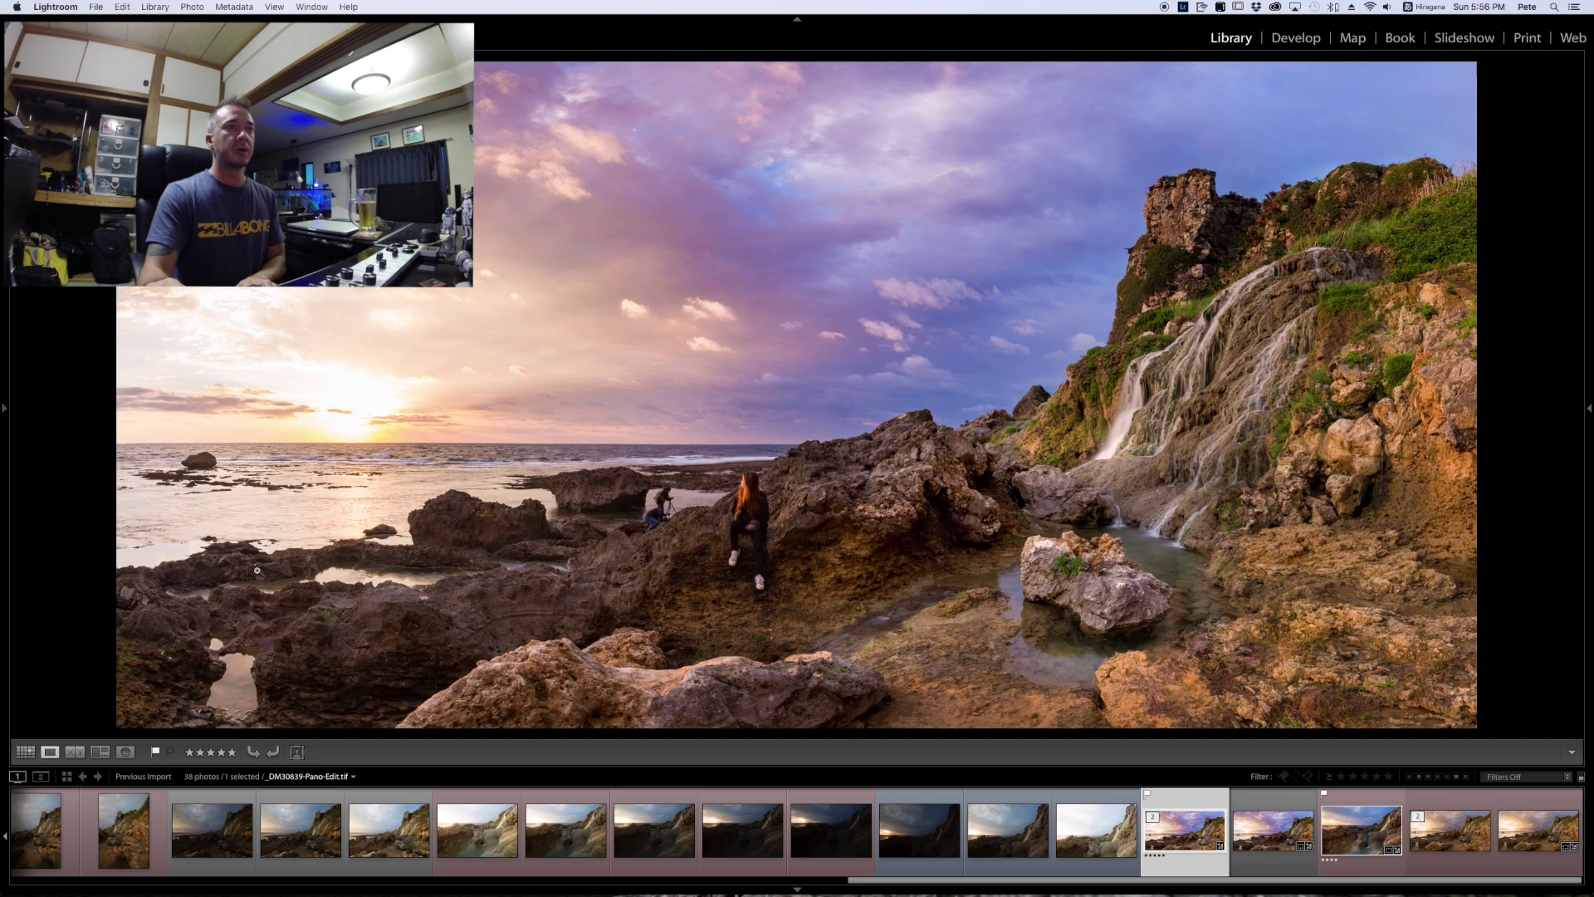
pyautogui.press('Right')
pyautogui.press('Left')
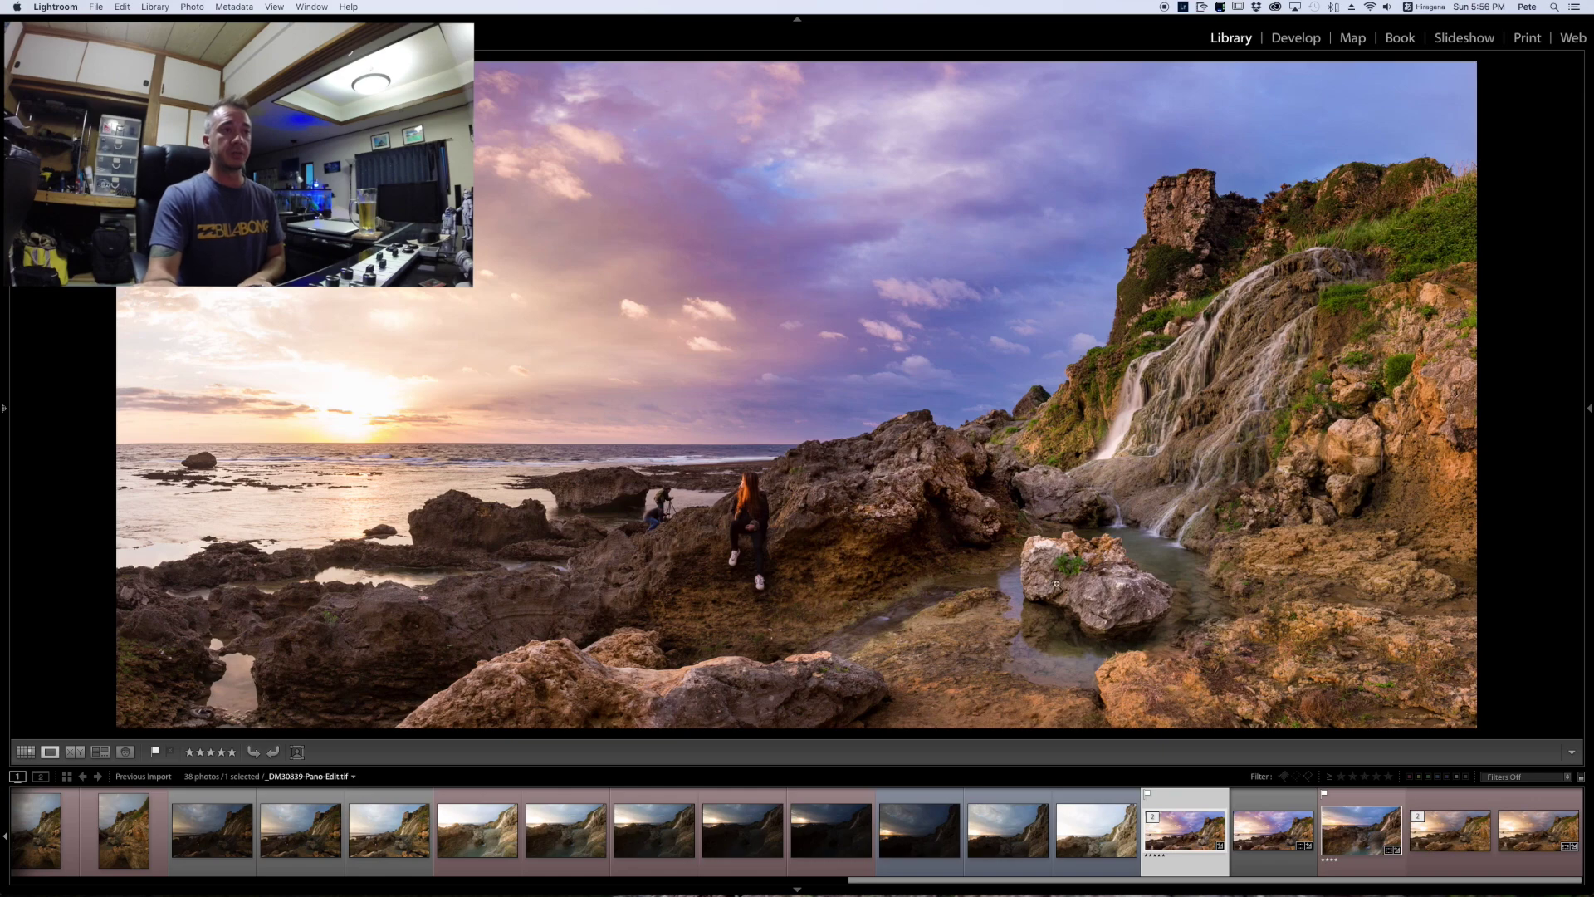
pyautogui.press('Right')
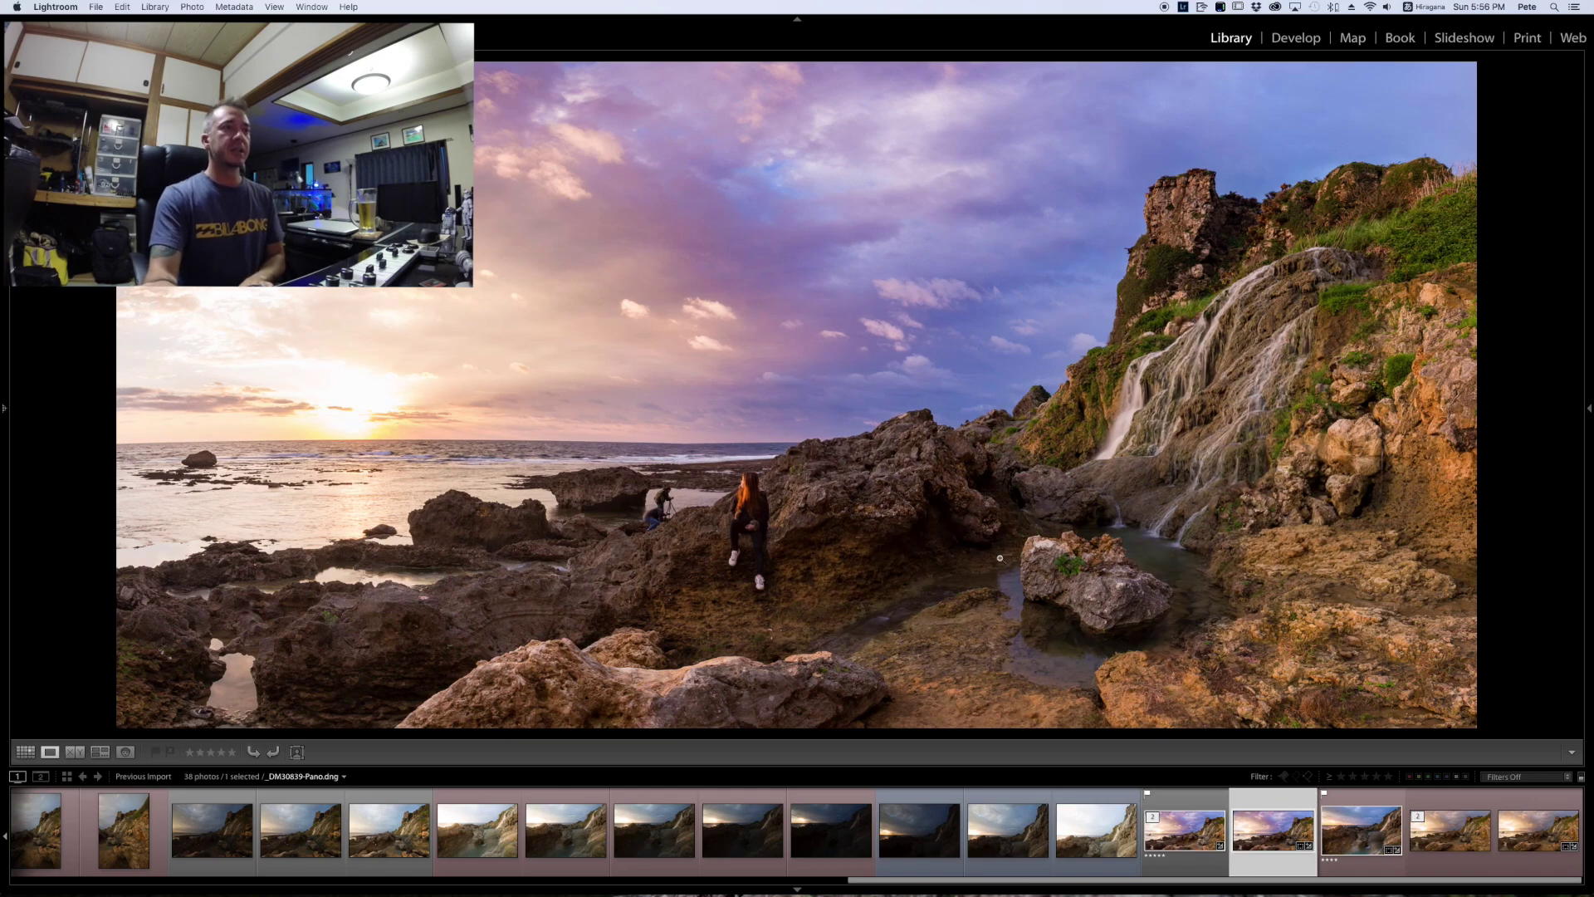
pyautogui.press('Left')
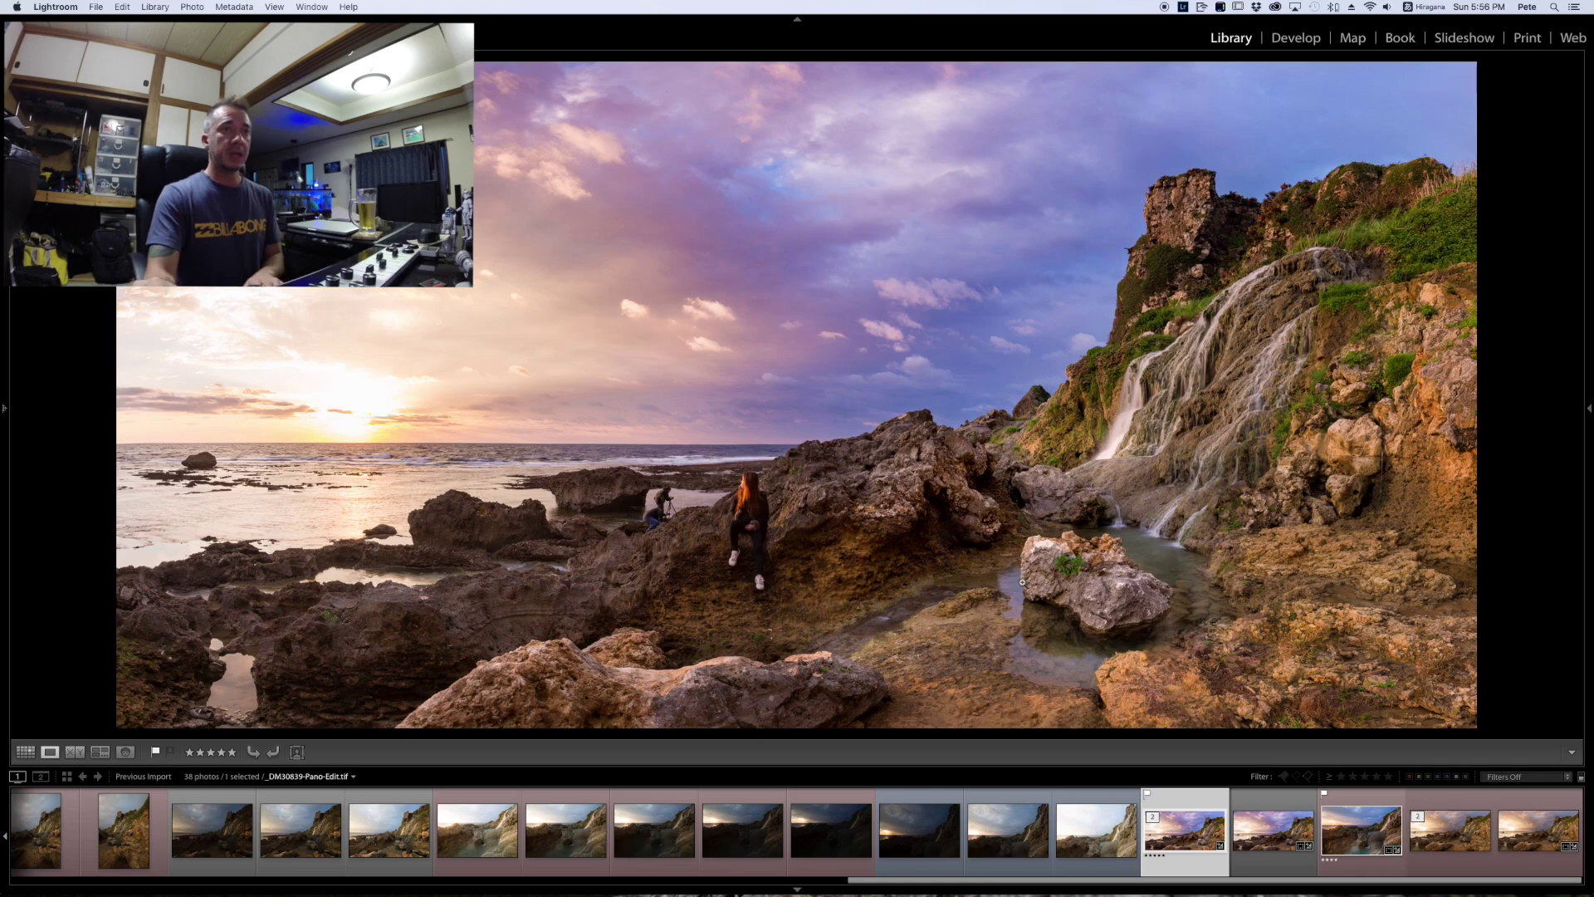
pyautogui.press('d')
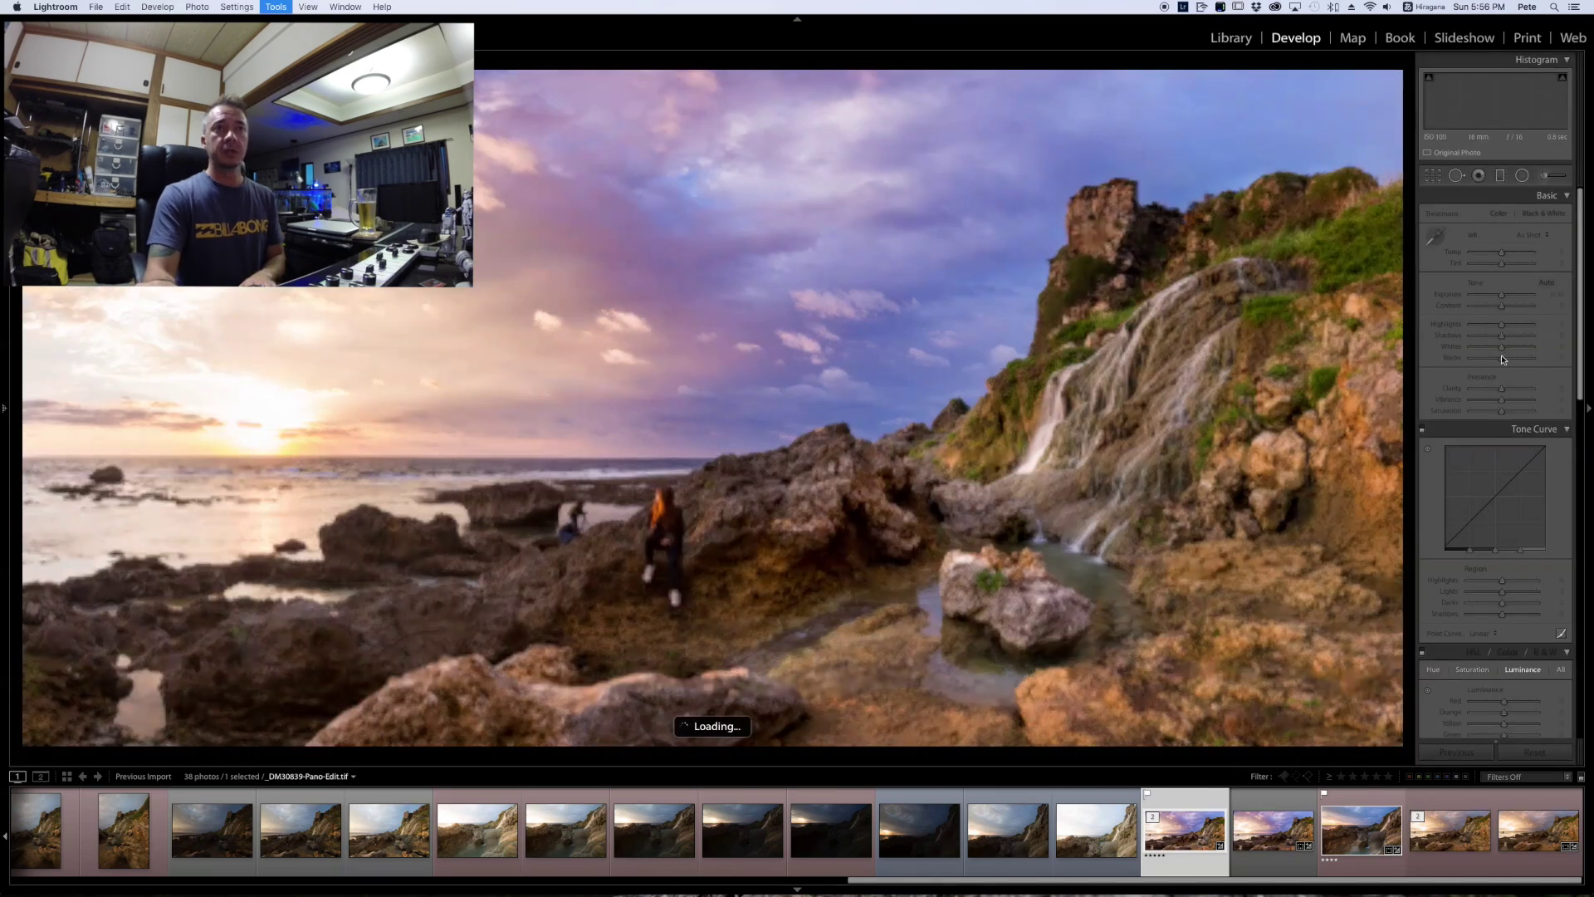